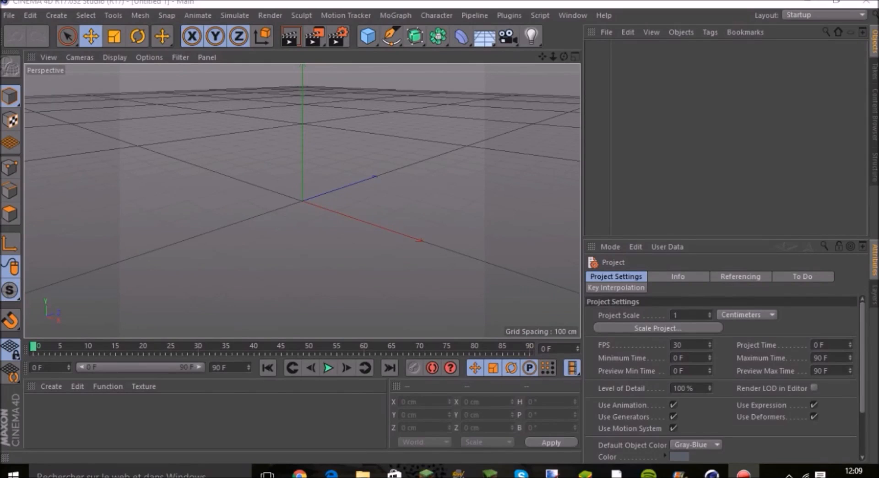
Step: Open the logos folder on the desktop and view the example image "logo moi by me"
mouse_move(563, 57)
mouse_down()
mouse_move(301, 201)
mouse_move(563, 61)
mouse_up()
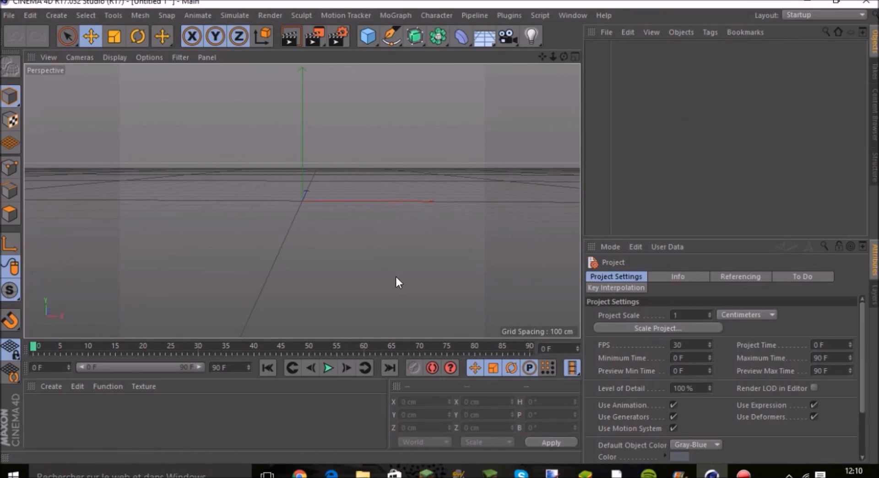
click(809, 3)
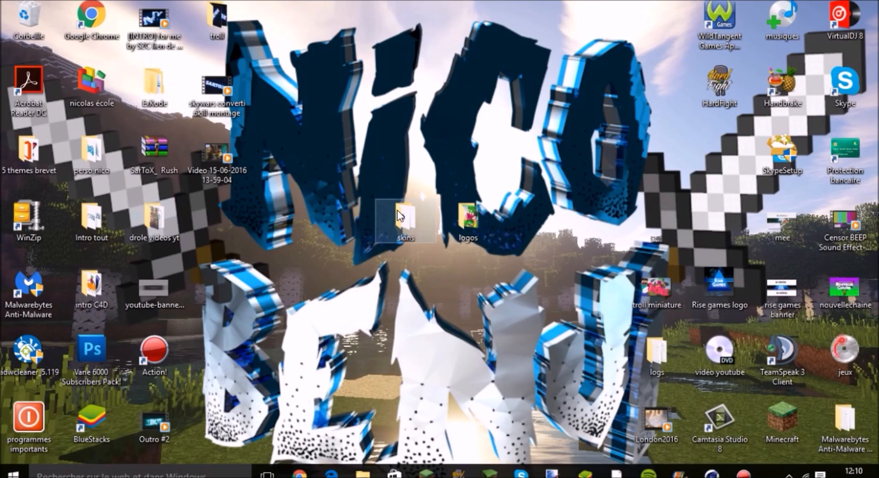
double_click(468, 219)
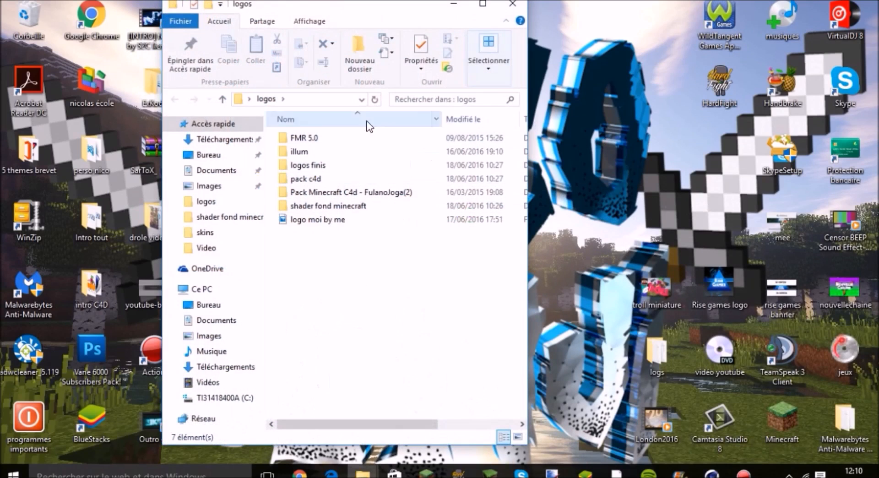
double_click(316, 219)
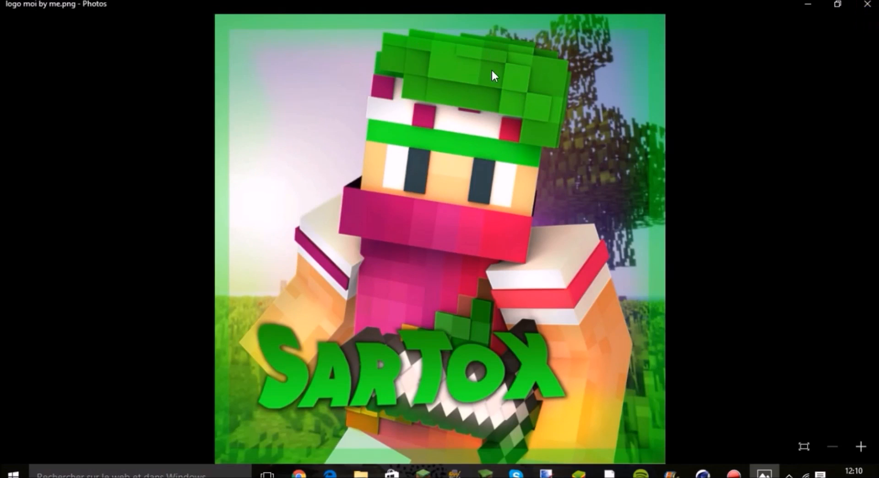
click(863, 6)
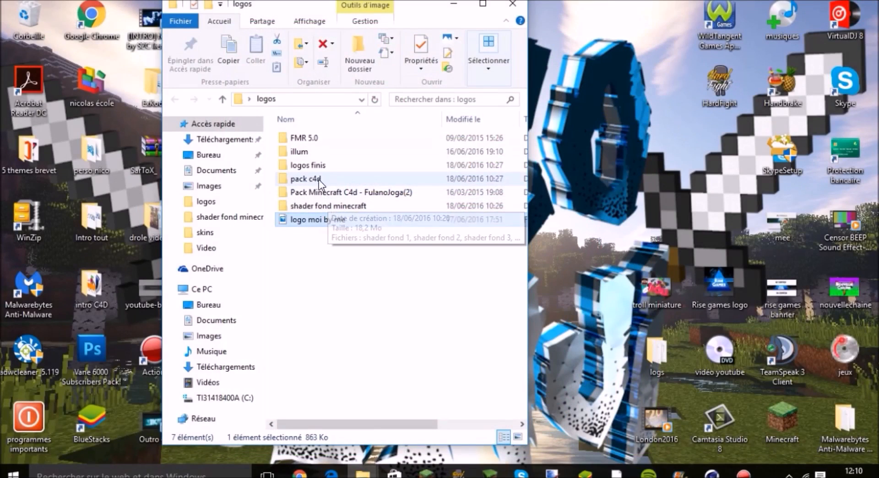
Step: Load the rig library fmr 5.lib4d from the FMR 5.0 folder into Cinema 4D
double_click(306, 135)
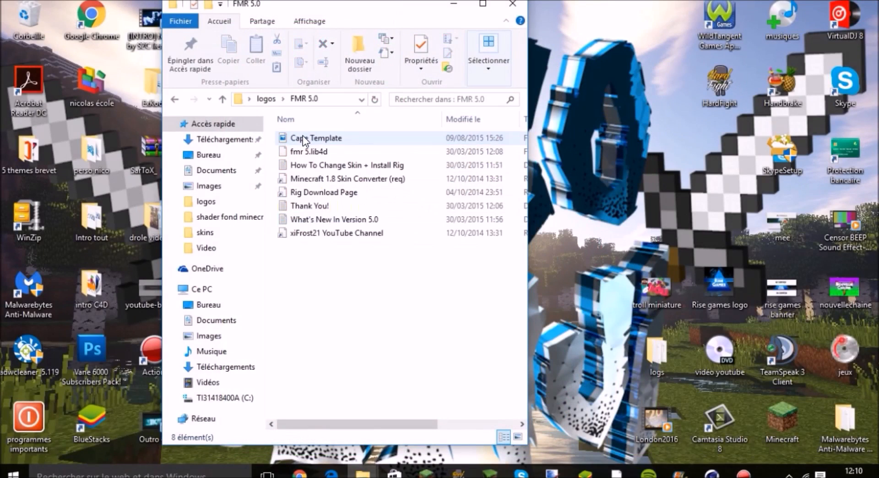
click(712, 474)
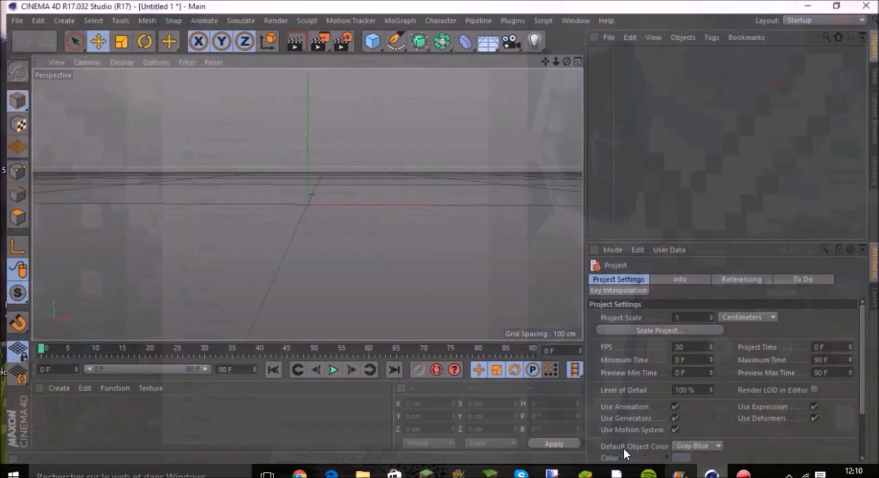
mouse_move(362, 471)
click(383, 433)
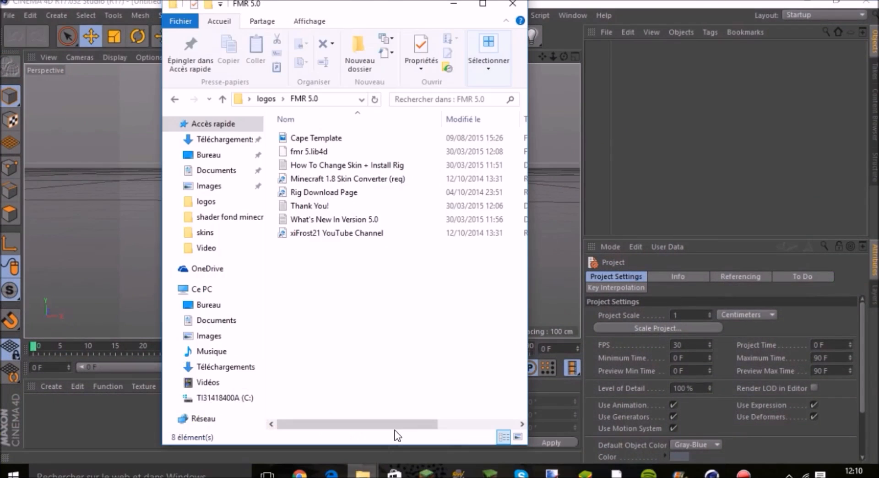
drag(334, 152, 629, 152)
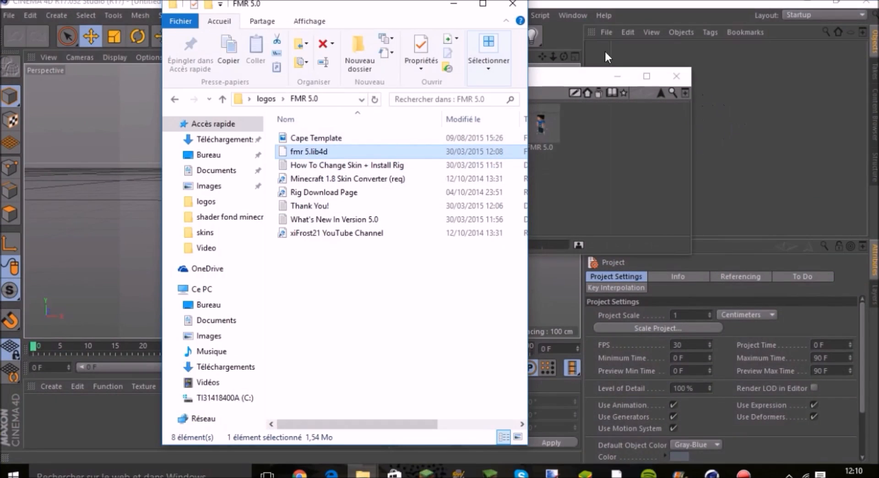
click(514, 6)
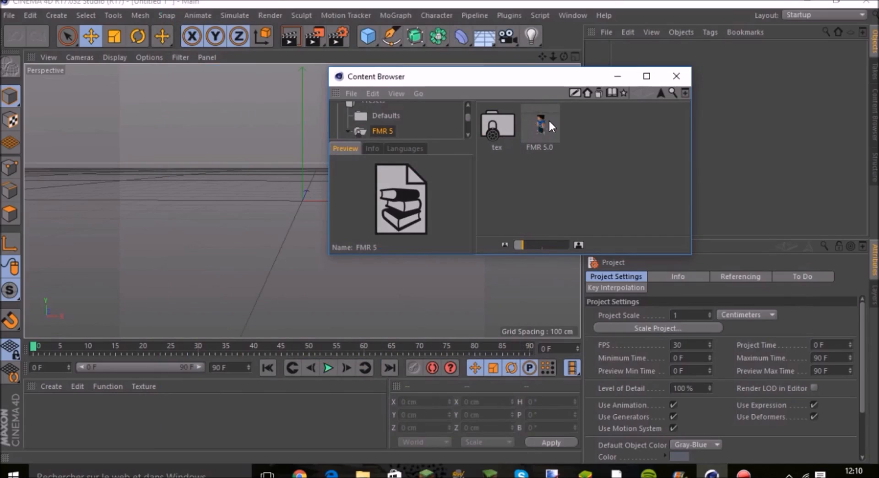
Step: Add the FMR 5.0 character preset from the library to the scene and make more room for its attributes
click(541, 122)
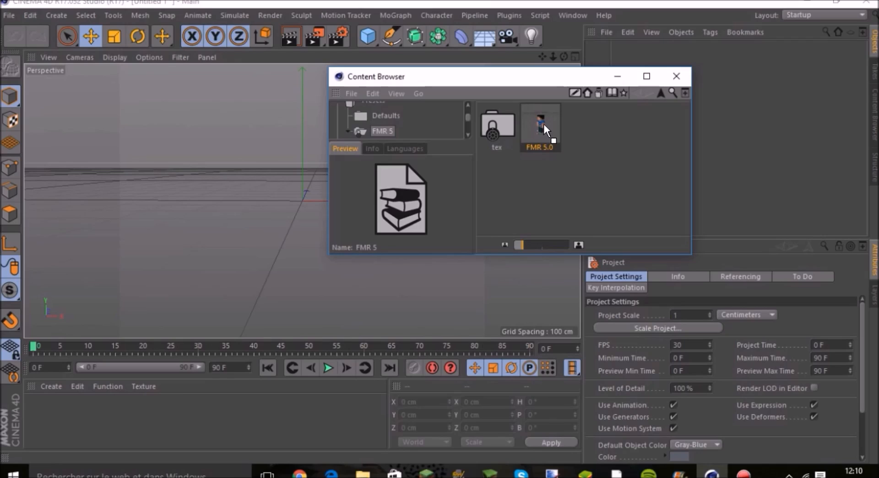
drag(542, 131, 730, 147)
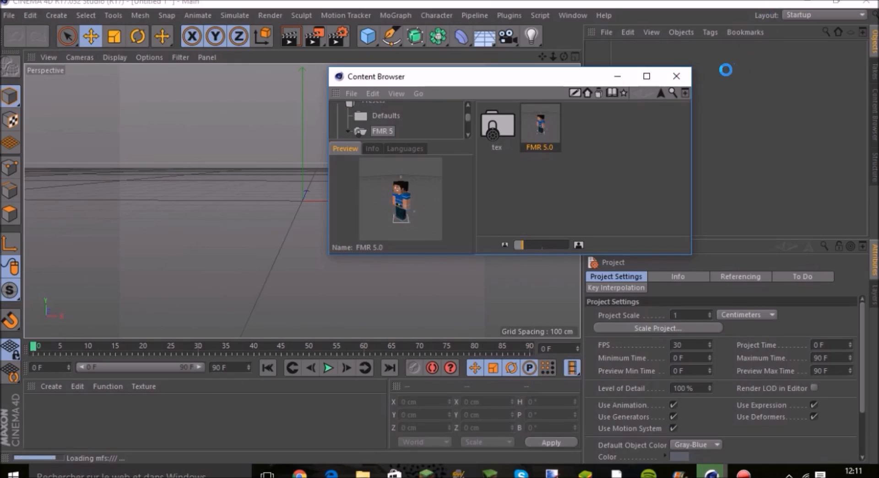
click(676, 77)
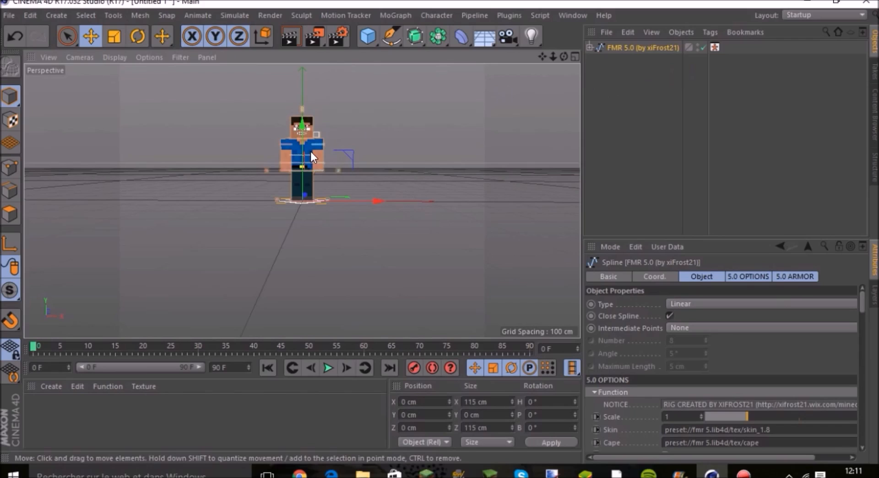
scroll(304, 138, up, 5)
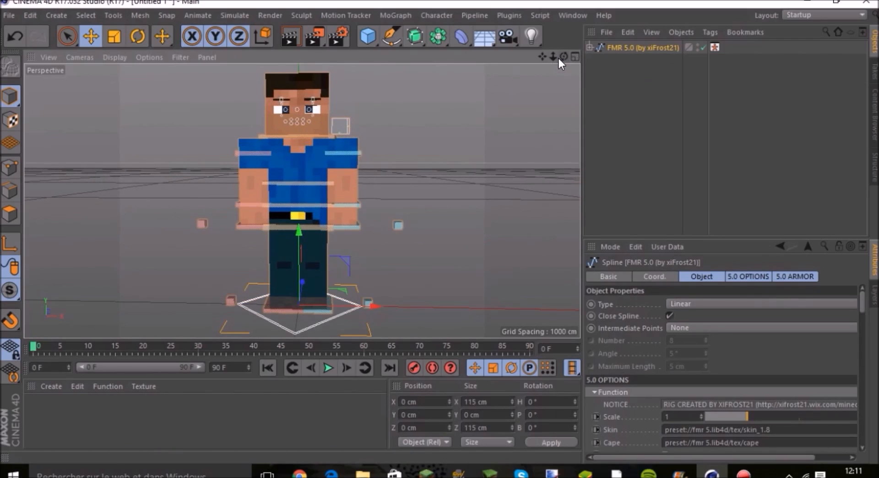
mouse_move(563, 56)
mouse_down()
mouse_move(541, 60)
mouse_move(564, 56)
mouse_up()
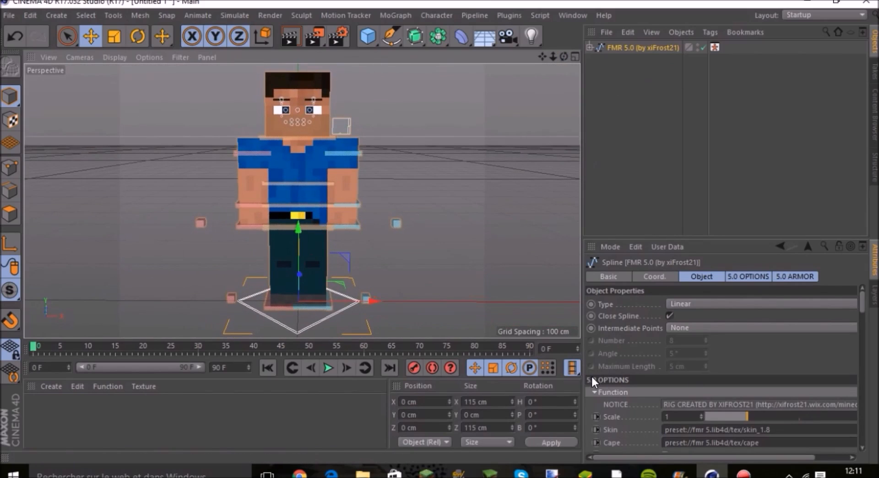
drag(578, 368, 538, 369)
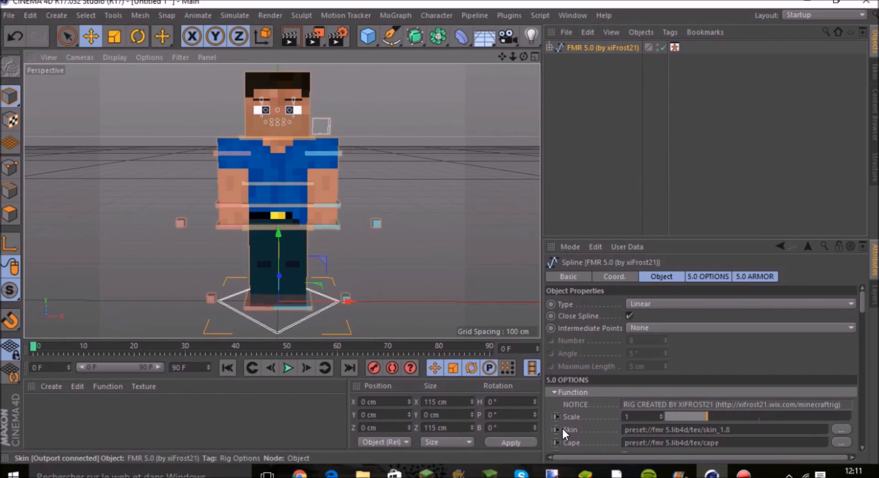
Step: Load the image "skin 4" from the desktop's skins folder as the rig's skin
click(843, 430)
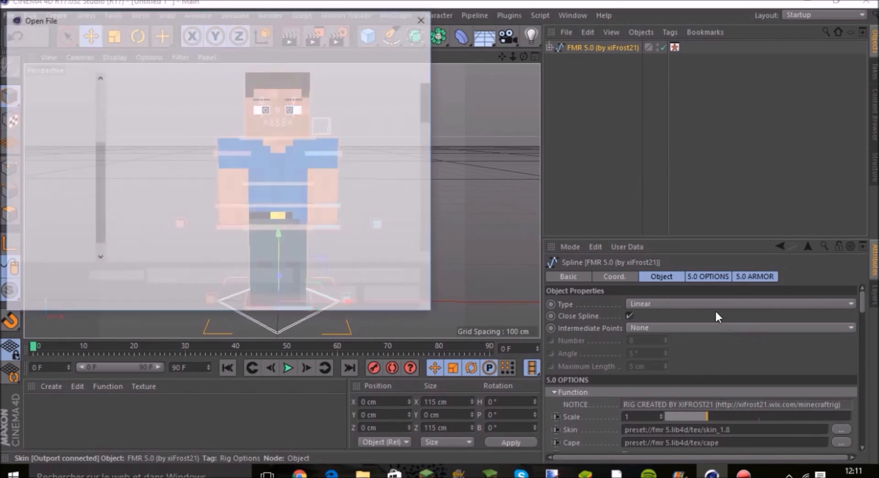
scroll(324, 161, down, 1)
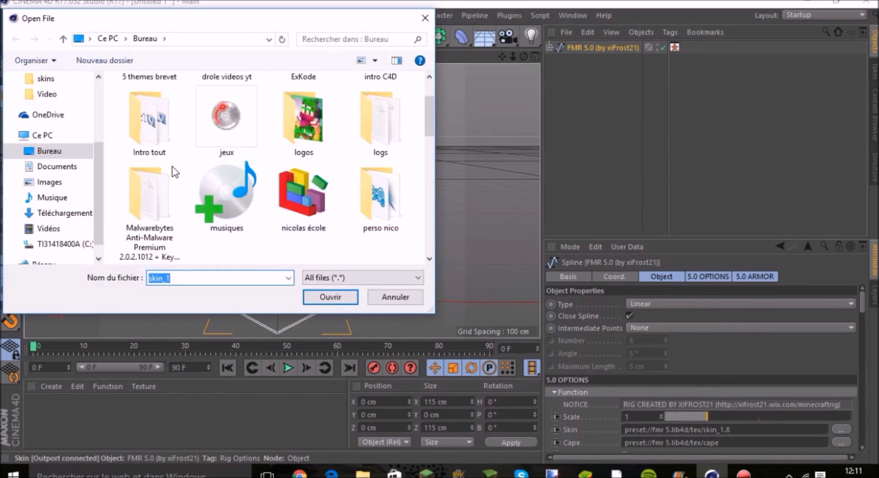
scroll(229, 163, up, 1)
drag(428, 116, 439, 158)
double_click(251, 161)
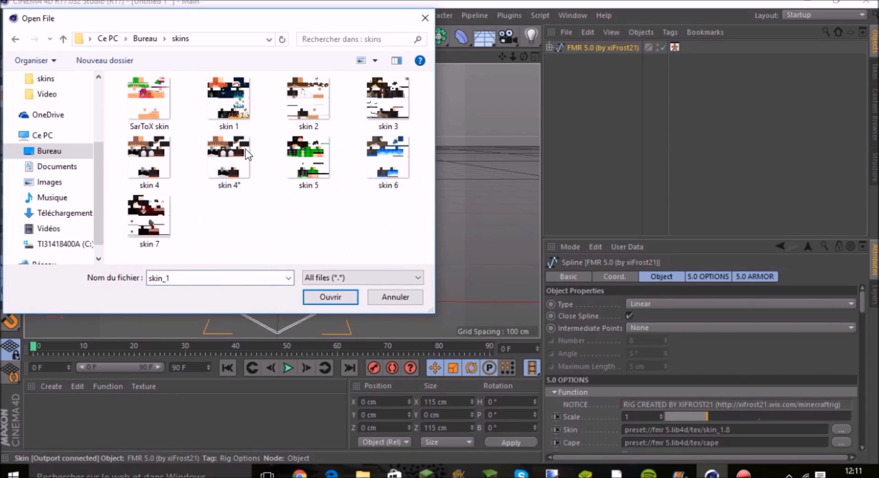
click(225, 156)
click(153, 169)
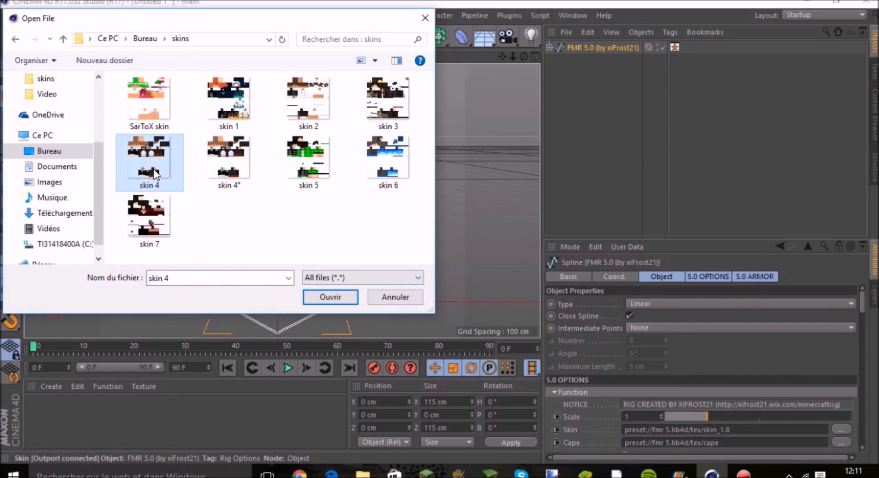
click(334, 296)
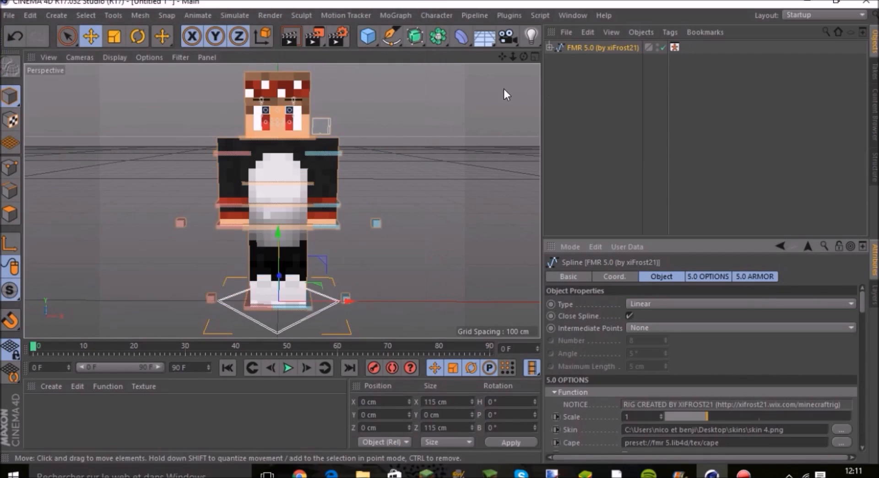
Step: Set the FMR 5.0 rig's skin to the image "skin 4''" from the skins folder
mouse_move(523, 56)
mouse_down()
mouse_move(499, 60)
mouse_move(527, 62)
mouse_move(525, 52)
mouse_up()
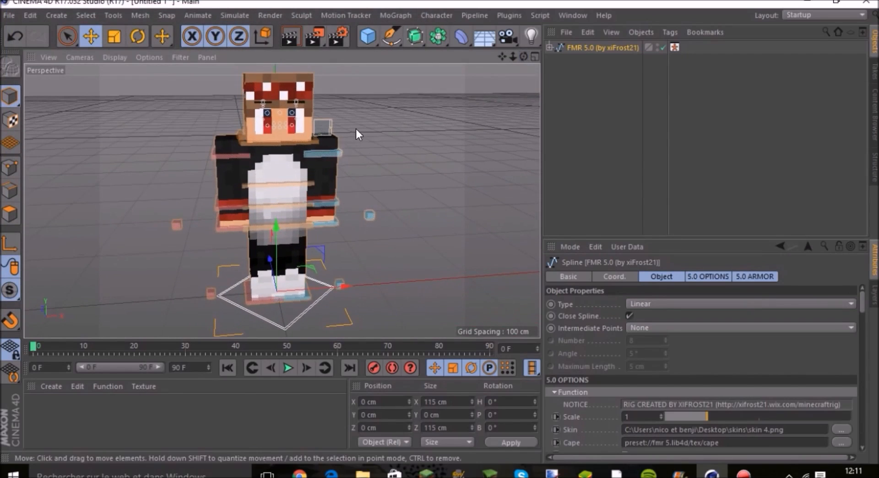
click(419, 132)
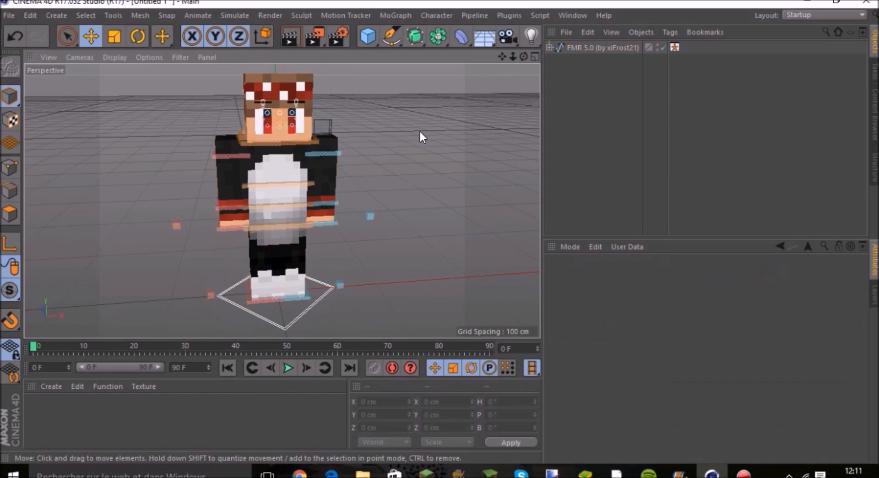
click(576, 46)
click(840, 430)
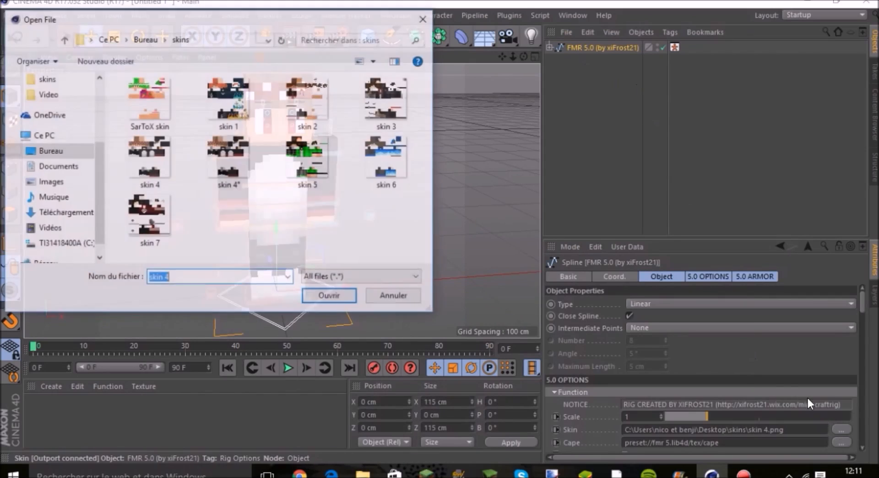
click(236, 183)
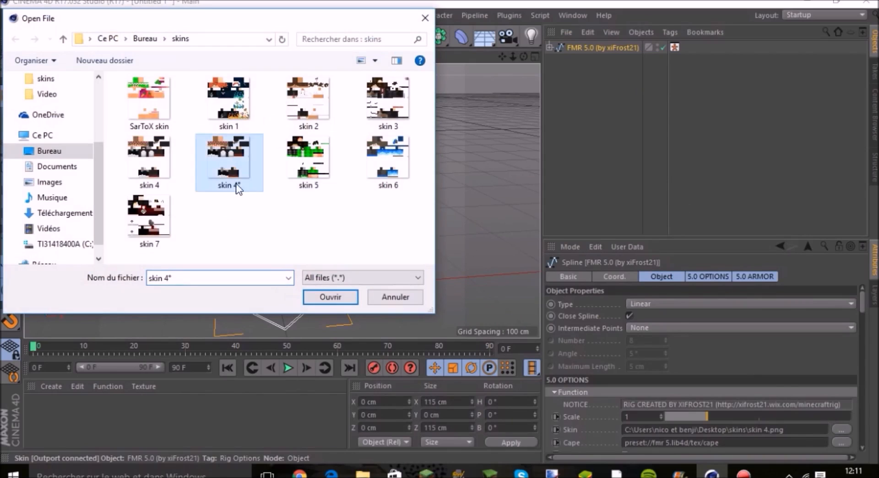
click(321, 295)
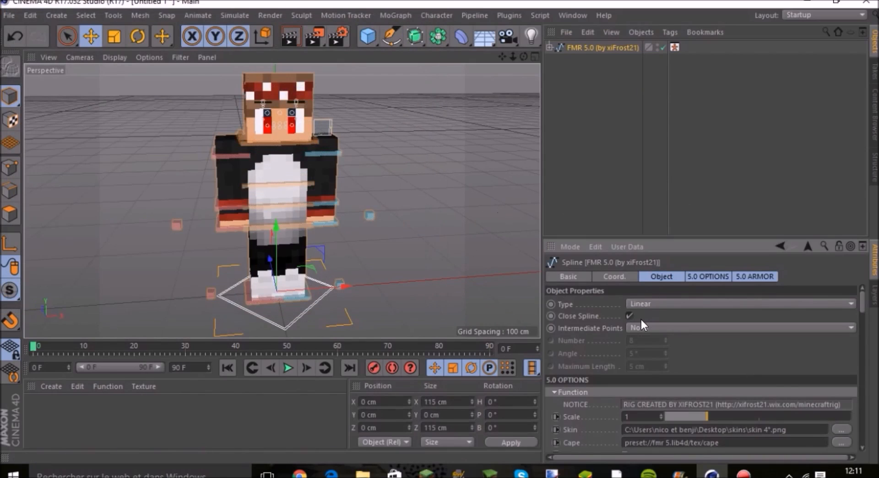
Step: Turn off the rig's right eye, left eye, mouth, pupils, eyebrows and teeth
drag(862, 301, 867, 354)
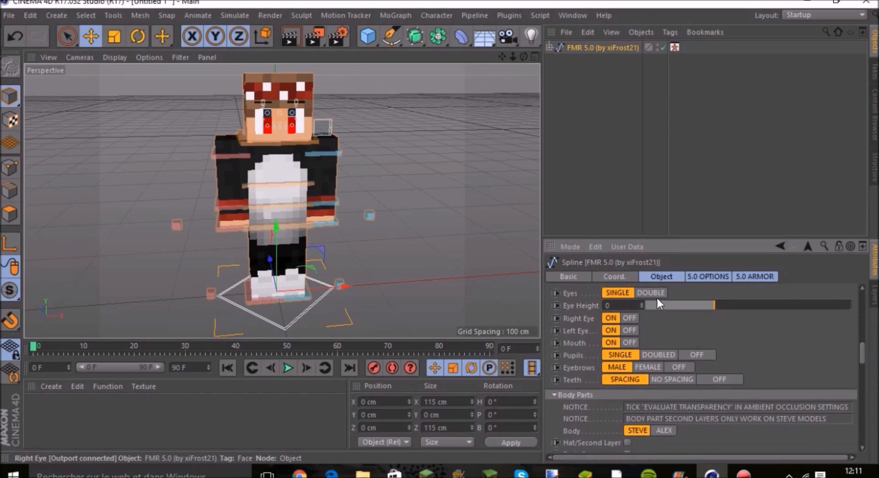
click(631, 330)
click(631, 342)
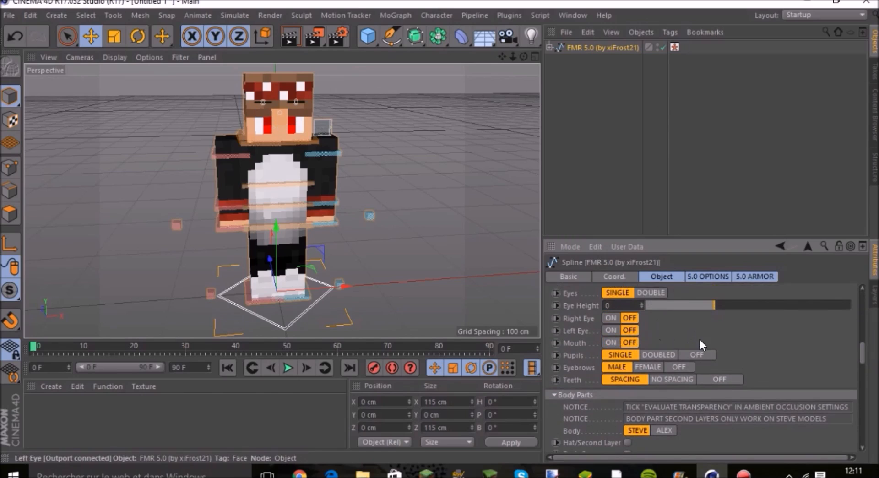
click(693, 355)
click(687, 367)
click(714, 378)
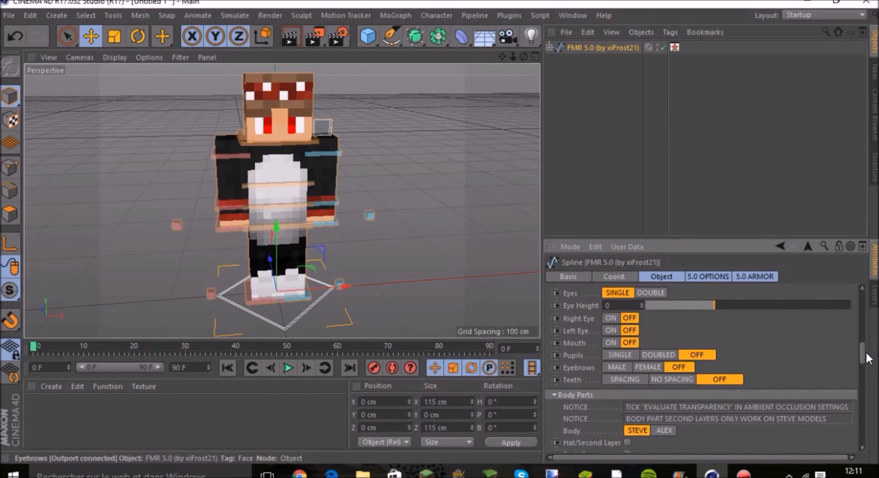
Step: Enable the rig's Hat/Second Layer body part, comparing the head with and without it
drag(863, 353, 870, 313)
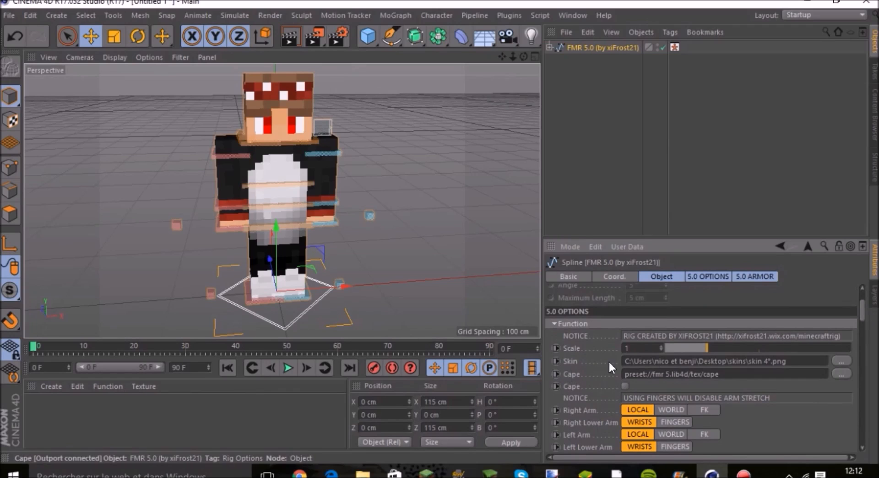
drag(864, 311, 876, 383)
scroll(631, 363, up, 10)
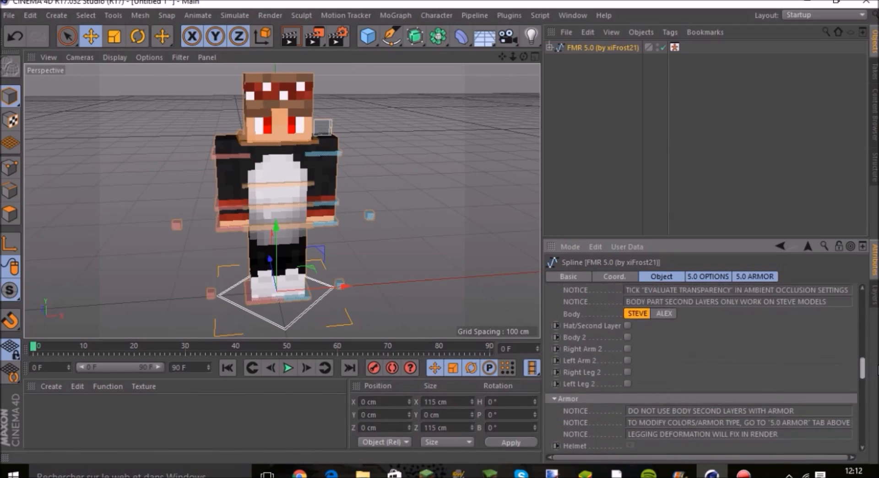
click(627, 366)
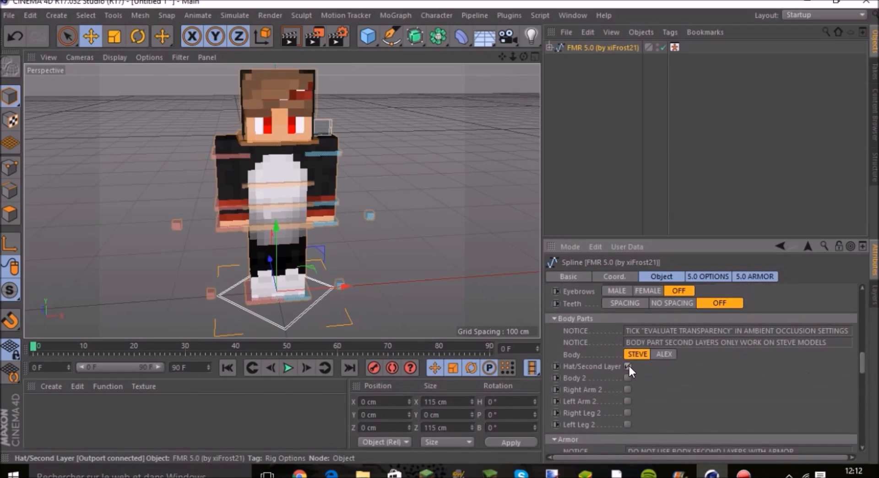
drag(524, 56, 549, 57)
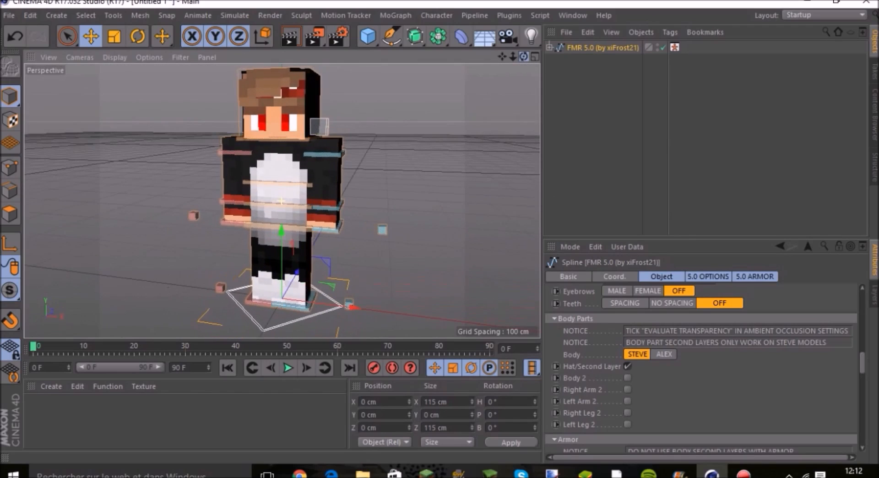
click(627, 366)
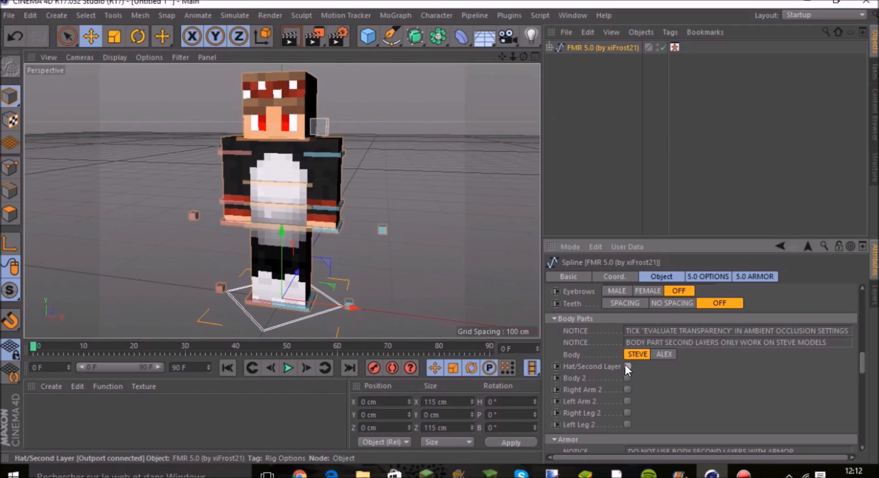
click(626, 366)
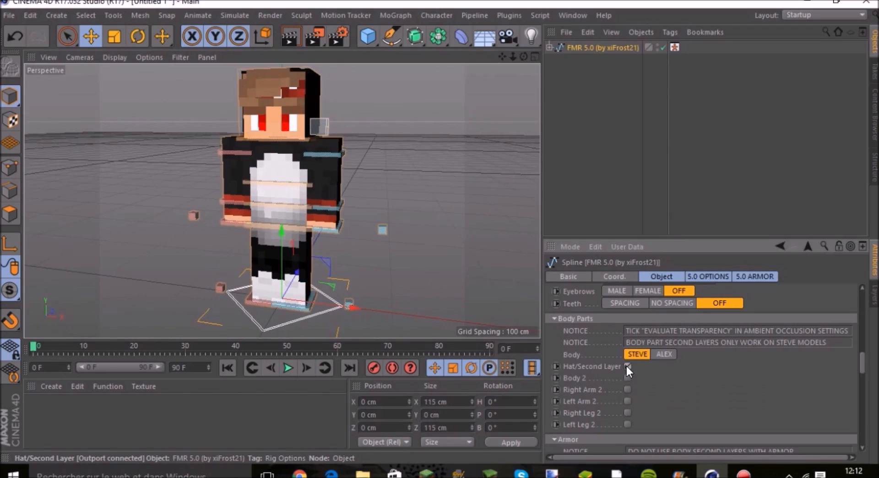
mouse_move(524, 56)
mouse_down()
mouse_move(486, 57)
mouse_move(515, 60)
mouse_move(515, 52)
mouse_up()
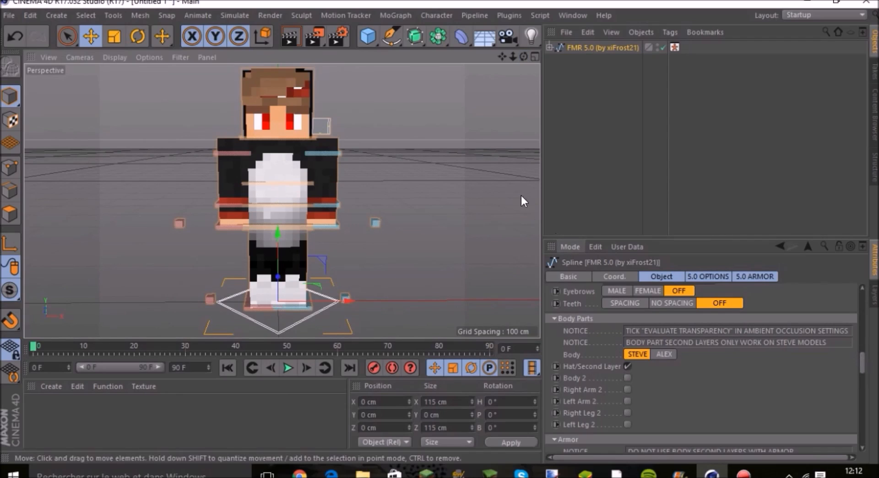
click(875, 295)
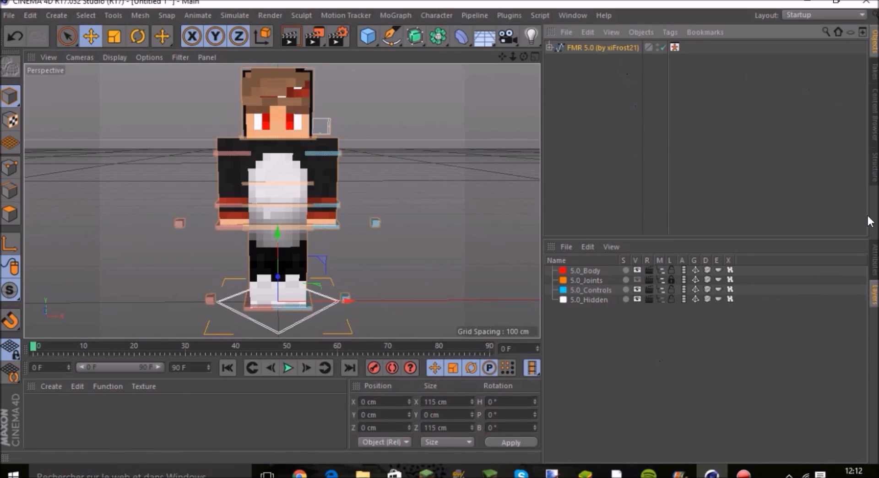
click(874, 263)
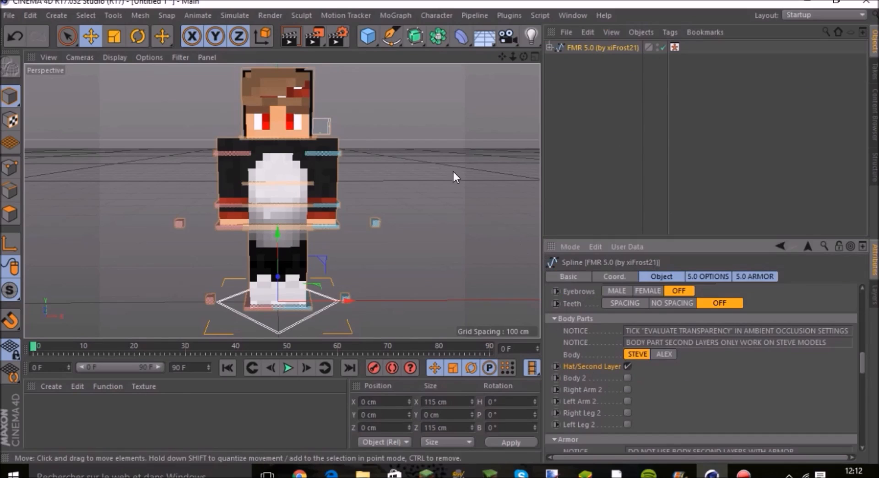
click(92, 36)
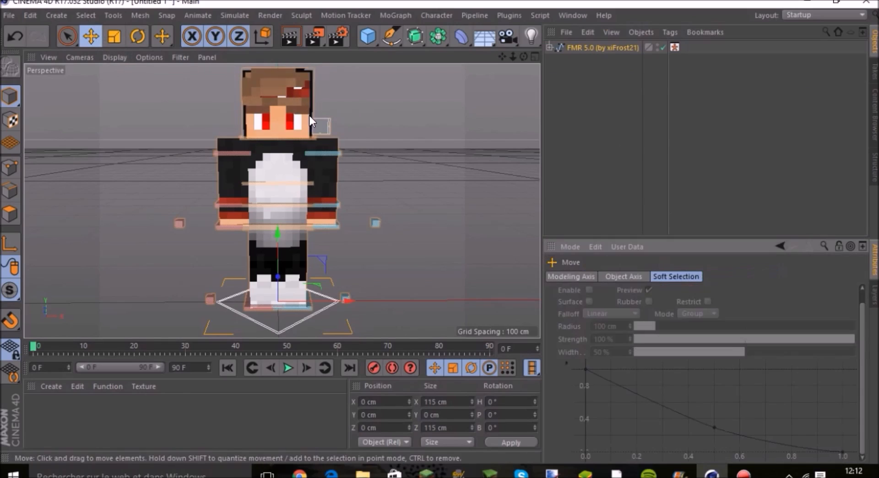
click(275, 138)
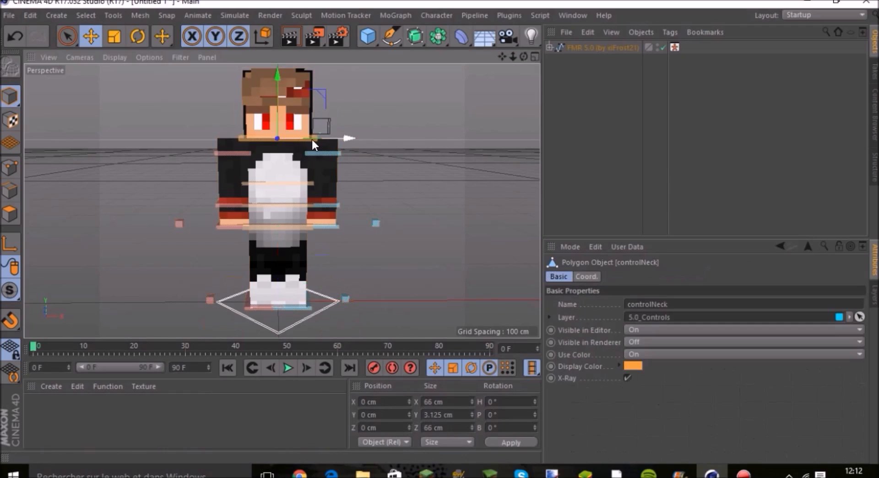
mouse_move(322, 138)
mouse_down()
mouse_move(307, 136)
mouse_move(322, 138)
mouse_up()
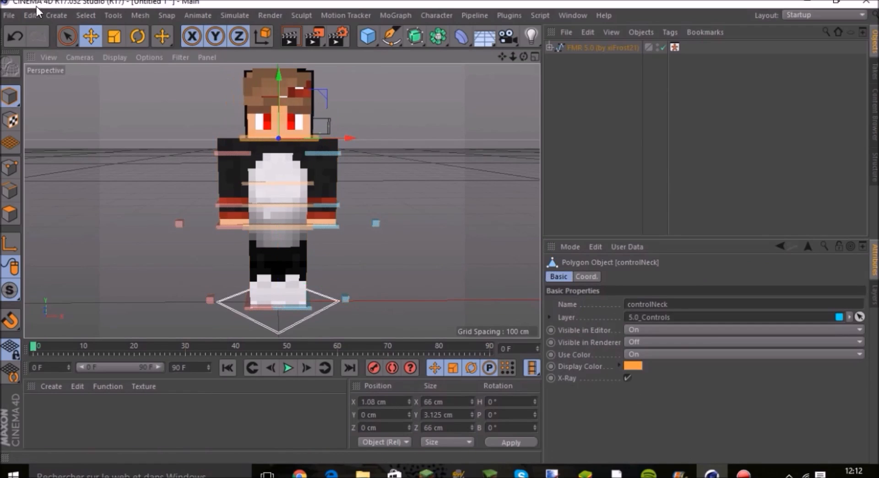
click(15, 35)
Step: Move the rig's hat mesh along the X axis to about -115 cm, clear of the head
click(250, 72)
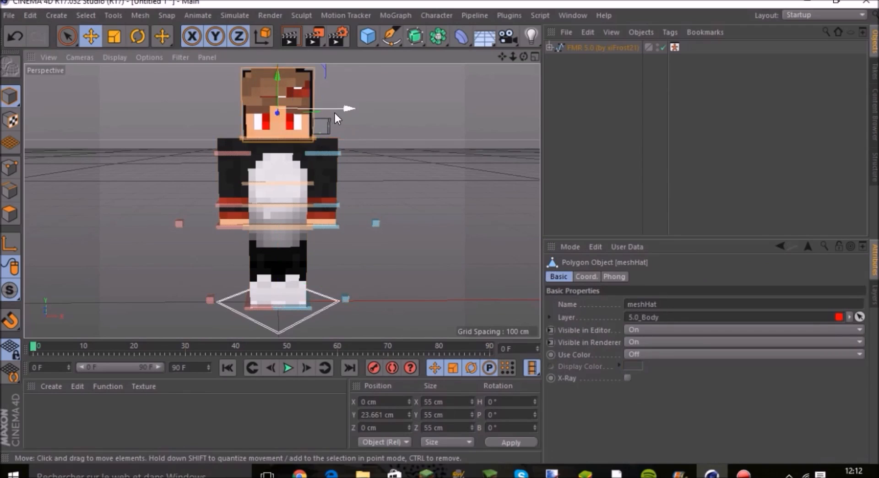
drag(341, 108, 201, 97)
drag(502, 57, 293, 202)
scroll(256, 128, up, 8)
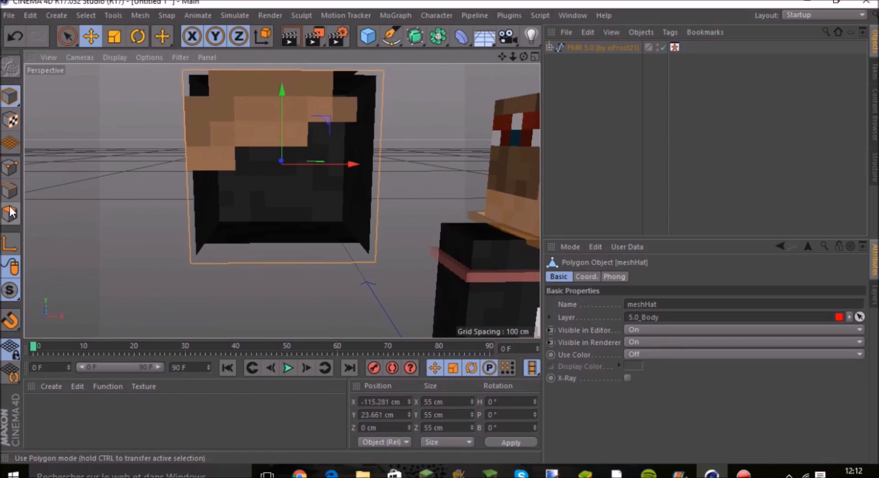
Step: Switch the hat mesh to polygon editing with Live Selection active
mouse_move(524, 57)
mouse_down()
mouse_move(485, 44)
mouse_move(524, 59)
mouse_move(506, 108)
mouse_move(524, 69)
mouse_up()
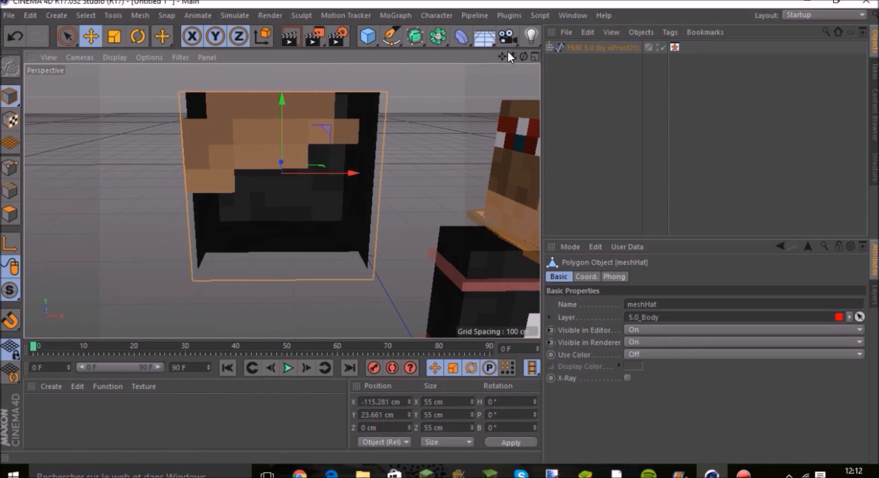
drag(501, 54, 648, 59)
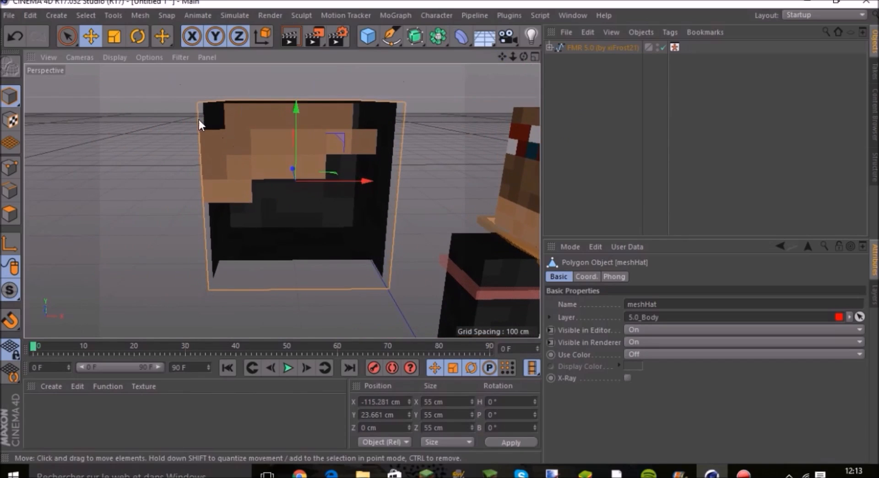
click(9, 214)
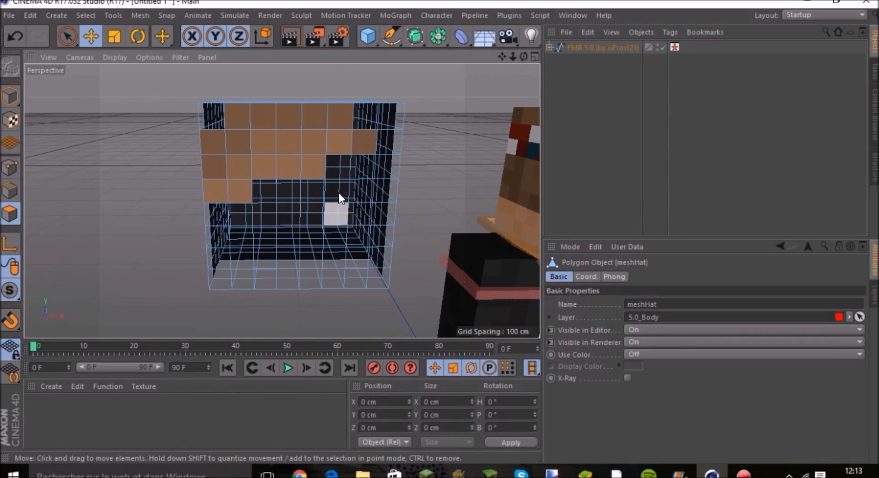
click(67, 34)
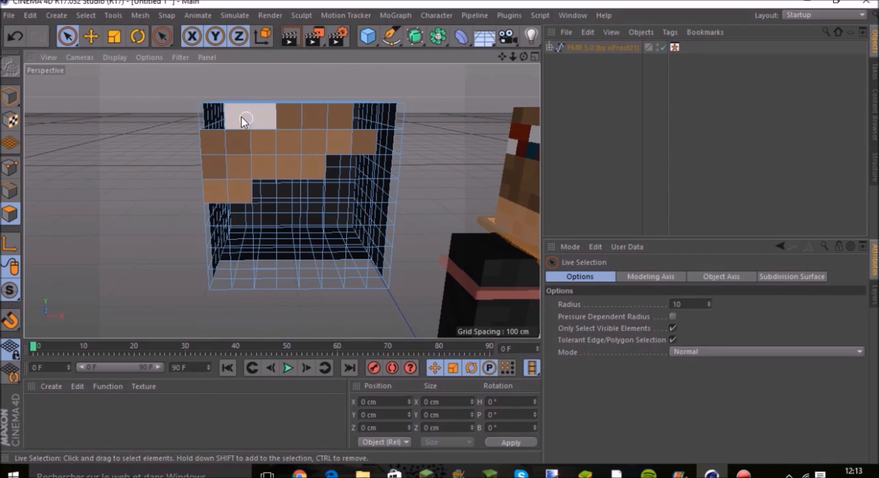
mouse_move(243, 113)
mouse_down()
mouse_move(322, 113)
mouse_move(340, 131)
mouse_move(311, 152)
mouse_up()
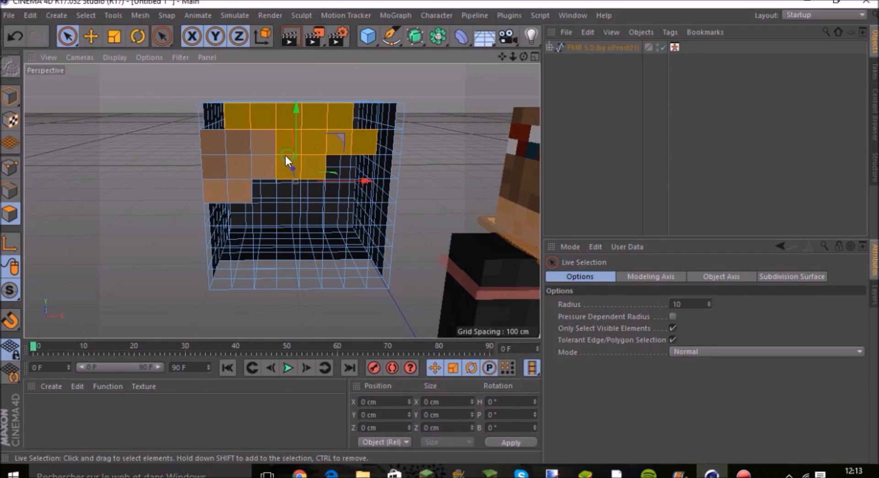
drag(216, 158, 232, 191)
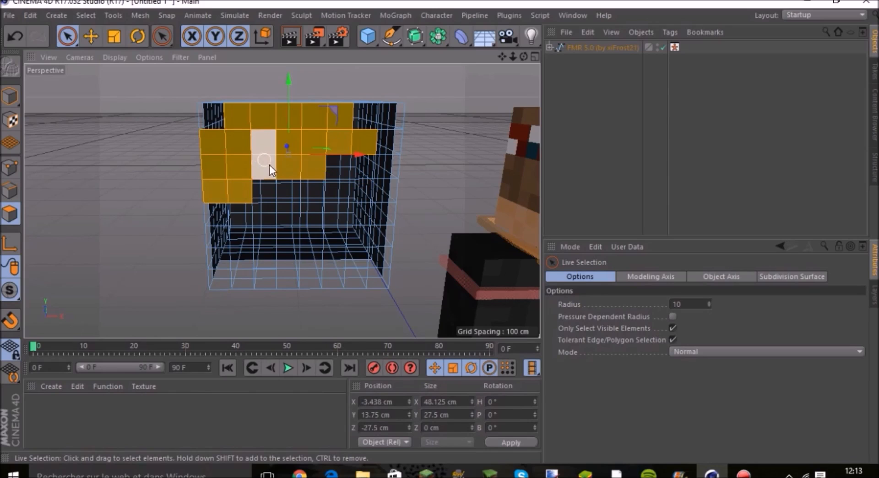
click(125, 118)
drag(216, 144, 253, 136)
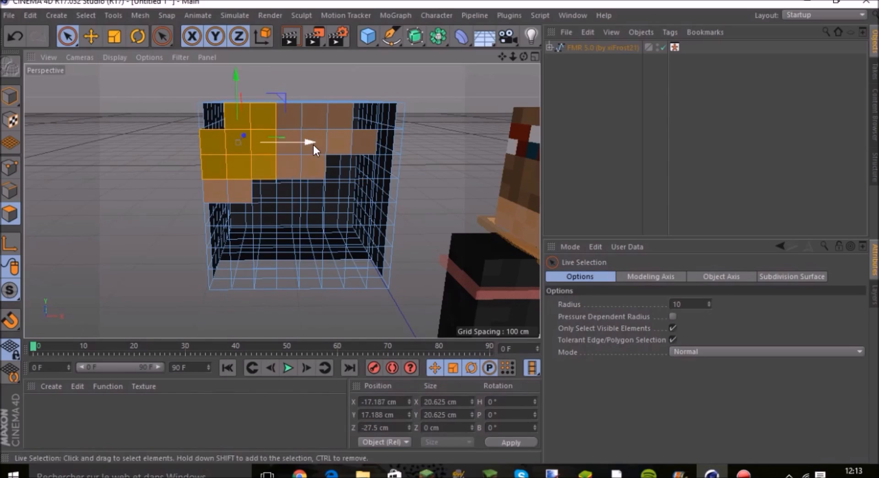
drag(312, 118, 329, 132)
click(147, 109)
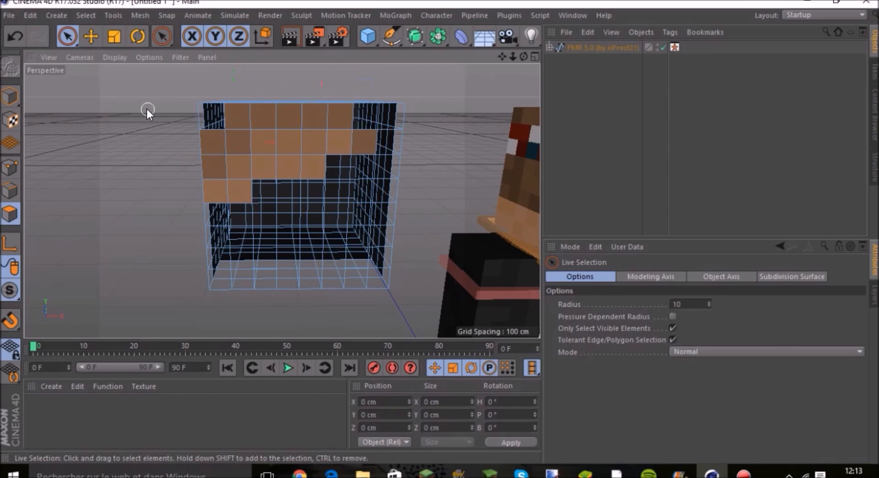
Step: Select all the brown hair polygons on the hat mesh's front face and extrude them with a 3 cm offset
click(258, 122)
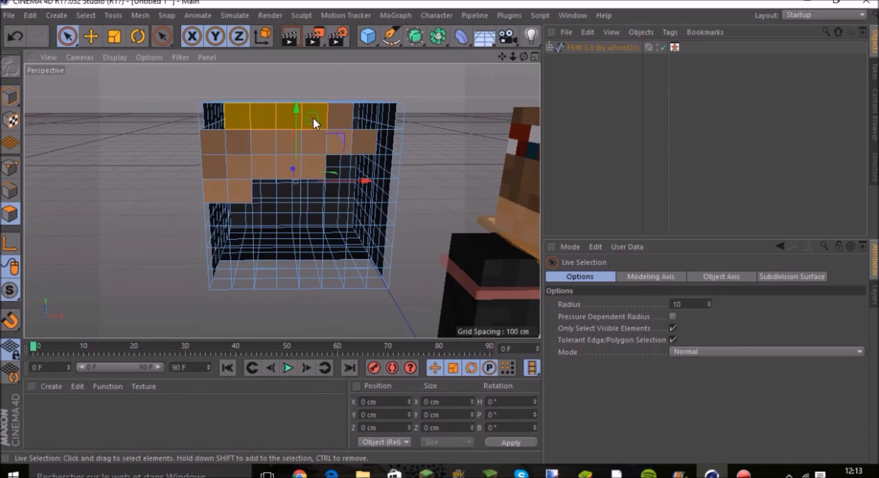
drag(313, 139, 284, 126)
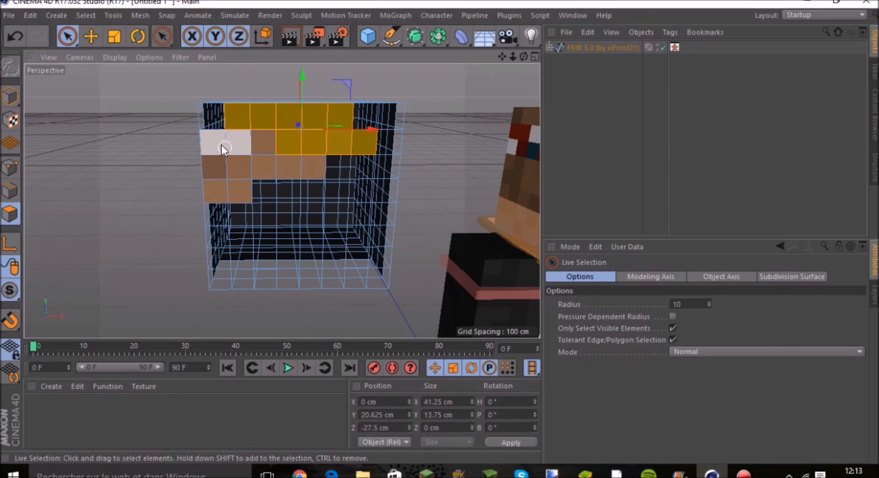
shift+drag(271, 142, 303, 165)
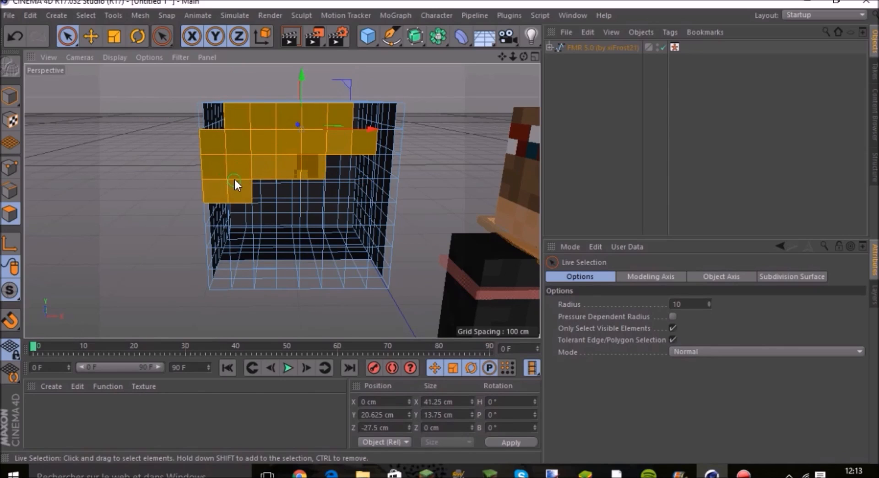
shift+drag(235, 180, 237, 179)
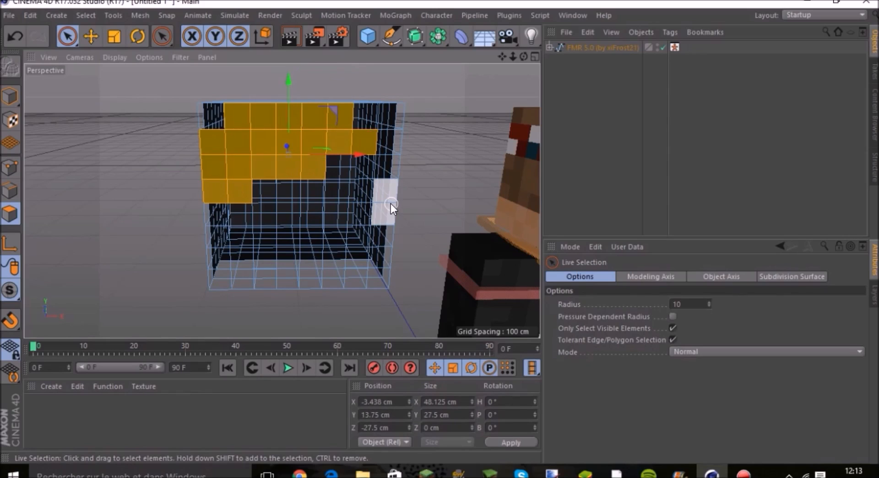
key(d)
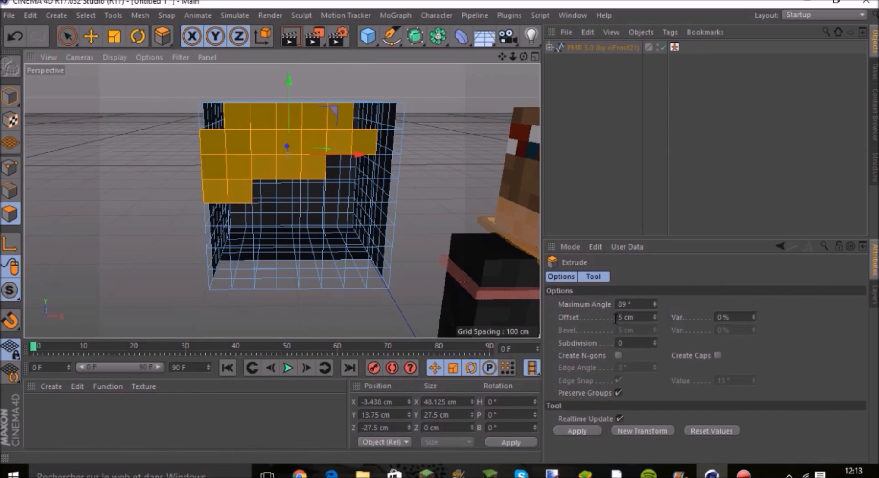
click(639, 317)
text(3)
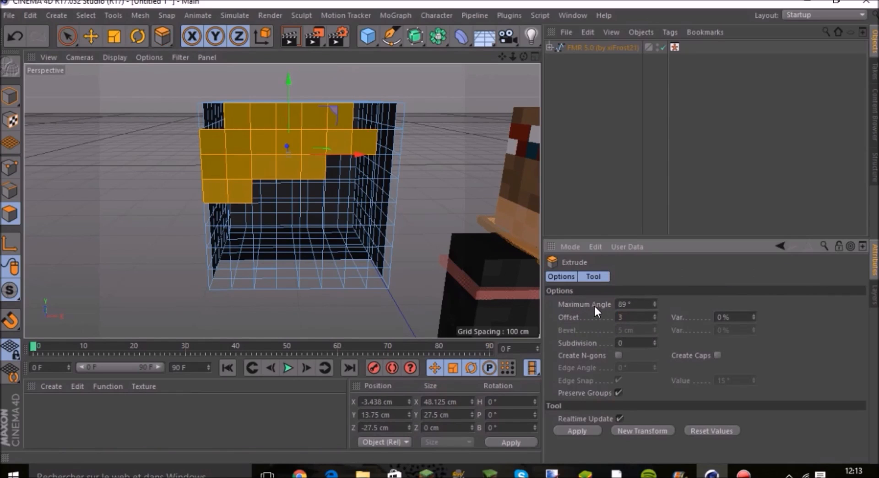
key(Return)
Step: Extrude the brown hair polygons on the hat's side, including the side edge of the raised fringe, outward by 3 cm
drag(523, 56, 405, 153)
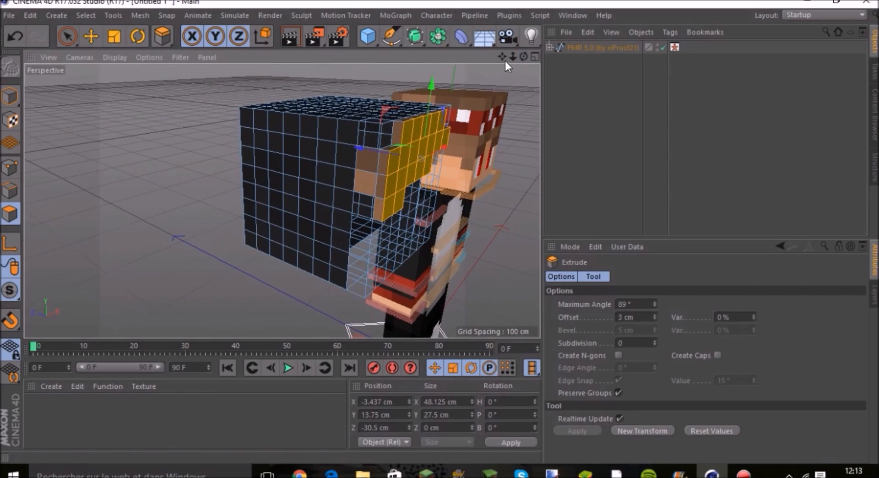
drag(523, 56, 444, 106)
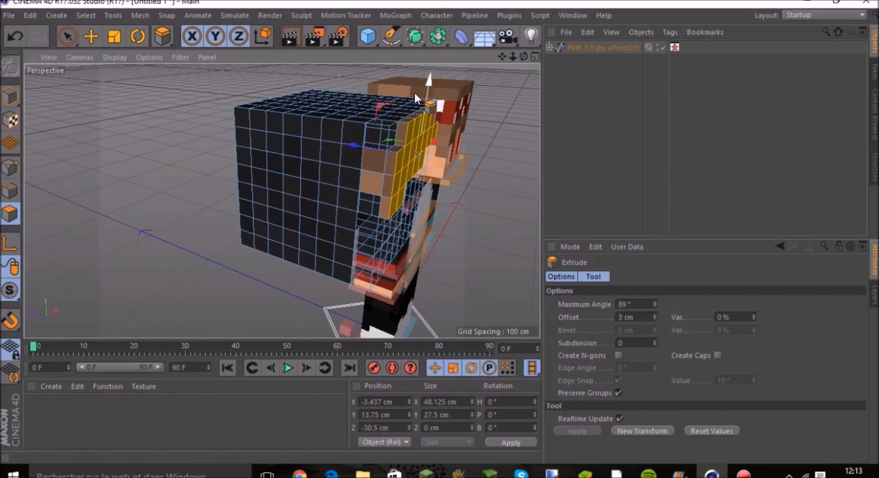
click(68, 40)
click(87, 125)
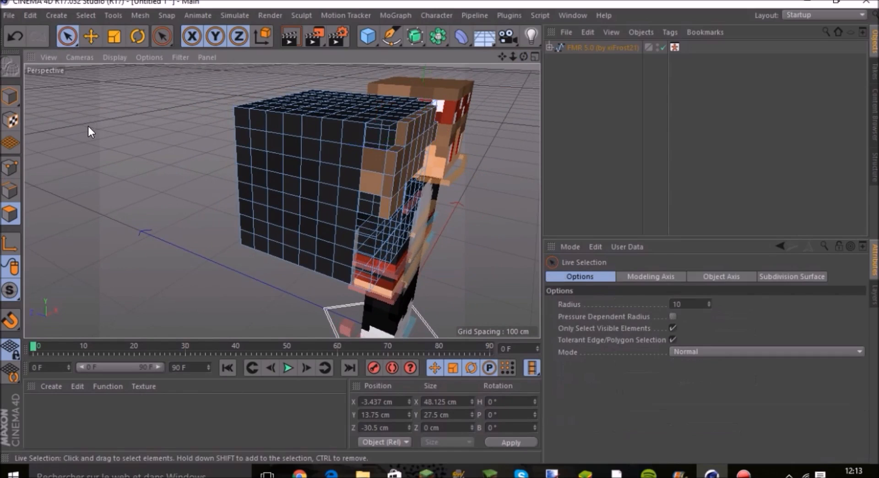
drag(524, 56, 496, 64)
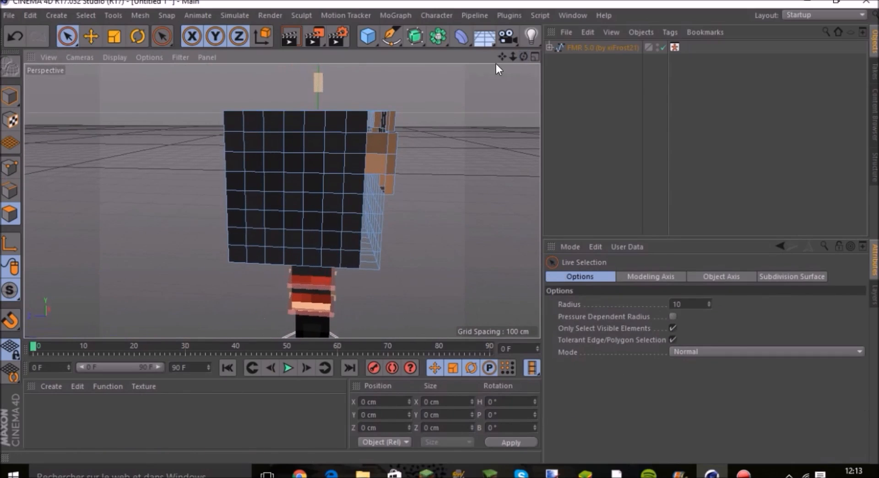
scroll(377, 152, up, 3)
scroll(378, 152, up, 2)
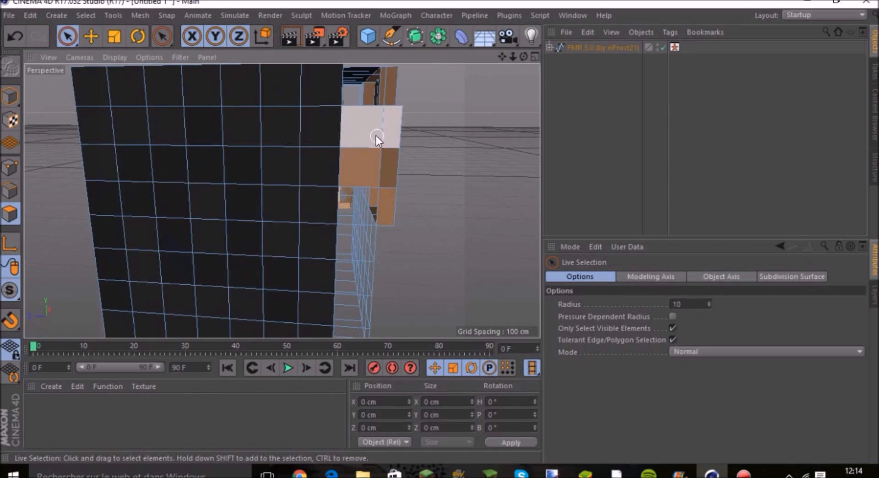
click(386, 126)
mouse_move(386, 125)
mouse_down()
mouse_move(372, 155)
mouse_move(390, 188)
mouse_up()
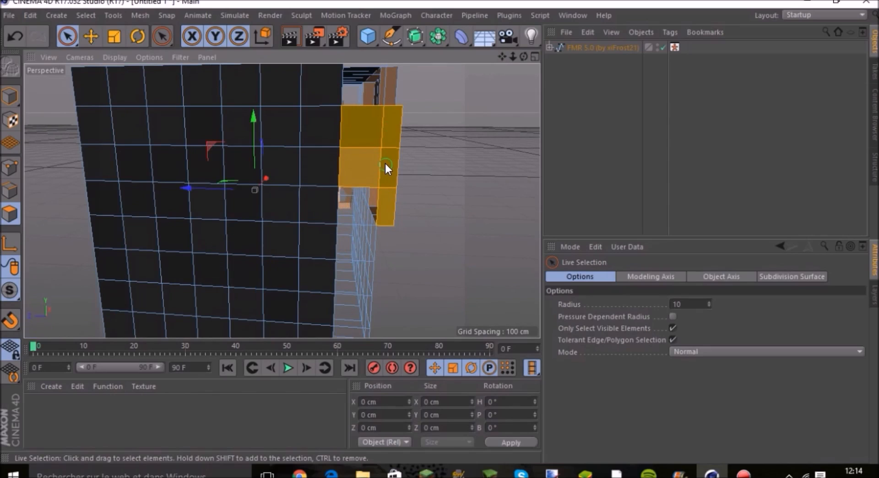
key(d)
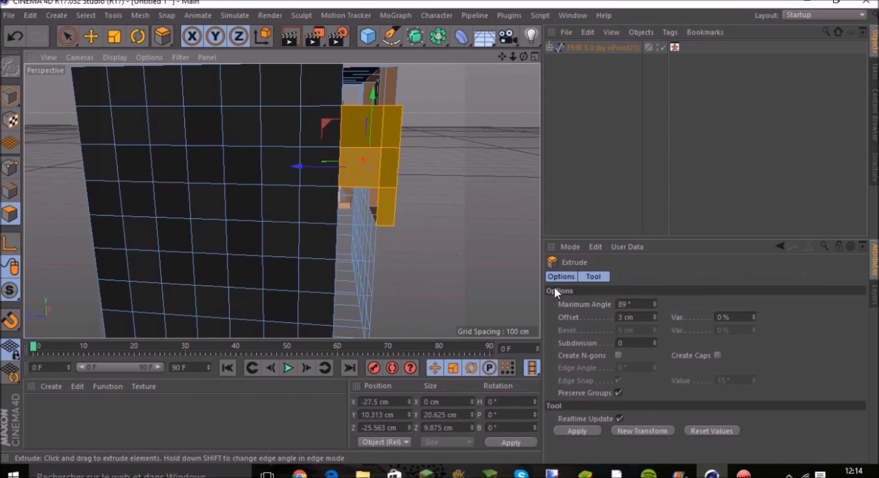
click(642, 315)
key(Return)
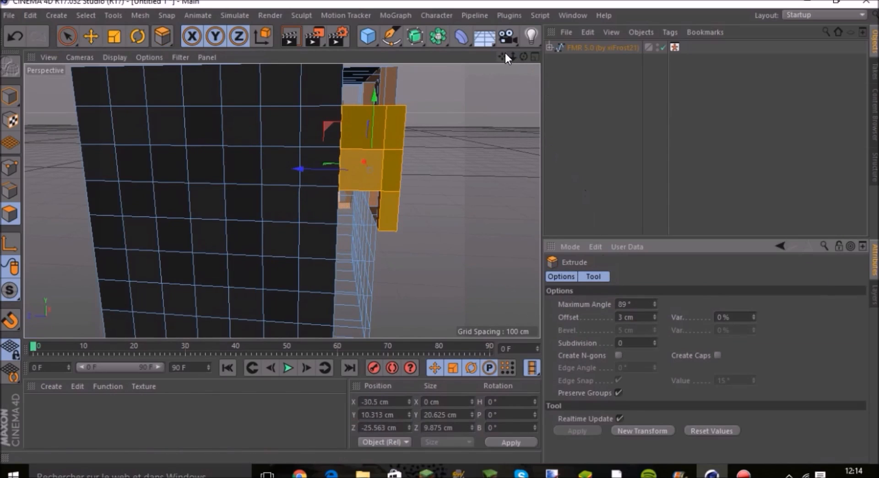
Step: Select the inner group of brown fringe polygons across the hat's front face and extrude them with a 2 cm offset
scroll(499, 87, down, 5)
drag(525, 57, 529, 57)
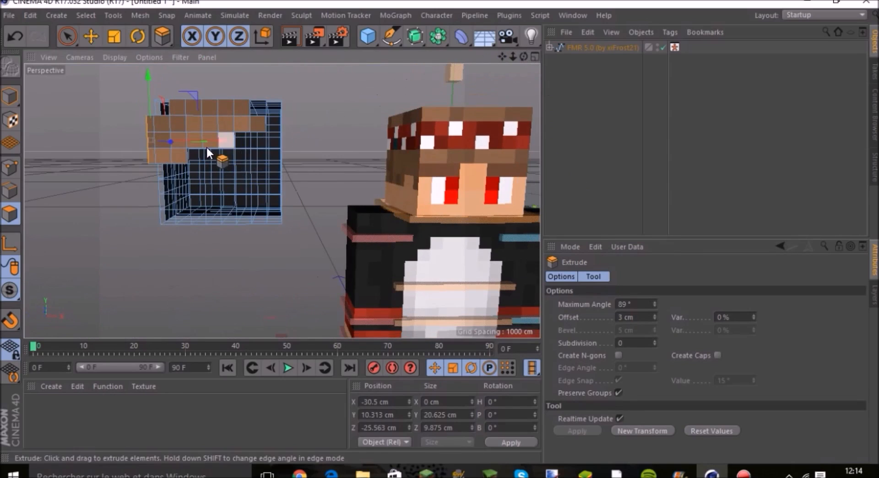
scroll(206, 146, up, 3)
click(68, 41)
click(70, 141)
drag(500, 56, 500, 57)
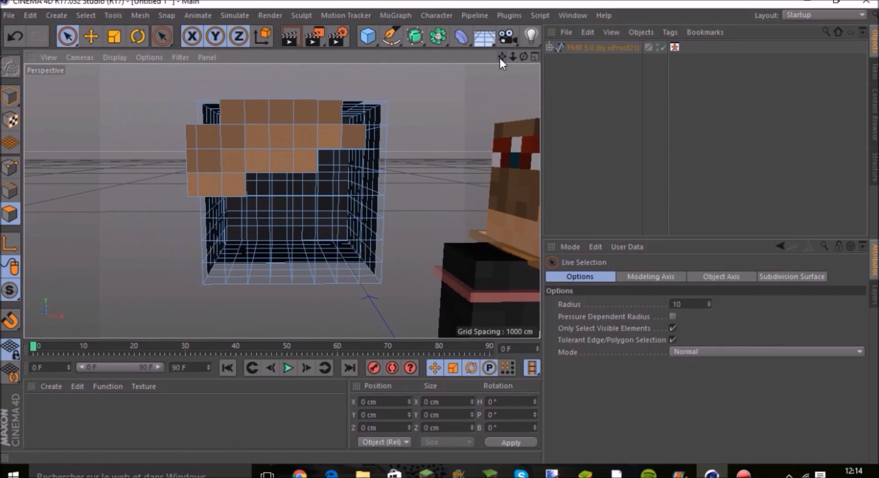
scroll(240, 152, up, 2)
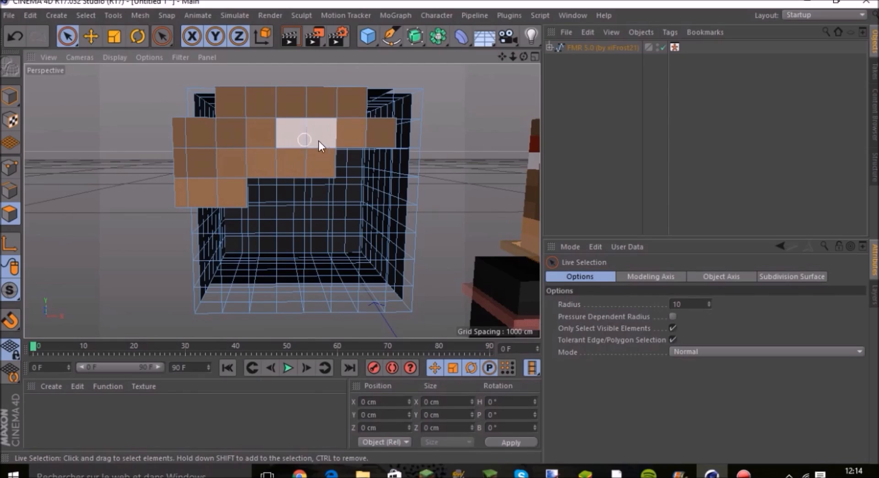
drag(336, 130, 295, 136)
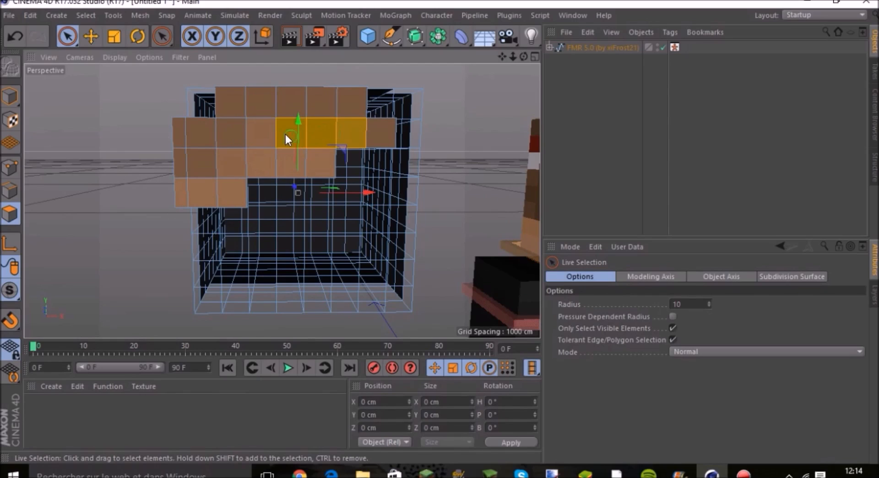
mouse_move(233, 134)
mouse_down()
mouse_move(235, 145)
mouse_move(219, 155)
mouse_move(210, 144)
mouse_move(244, 152)
mouse_move(204, 174)
mouse_move(207, 155)
mouse_move(257, 133)
mouse_move(259, 119)
mouse_move(300, 113)
mouse_up()
key(d)
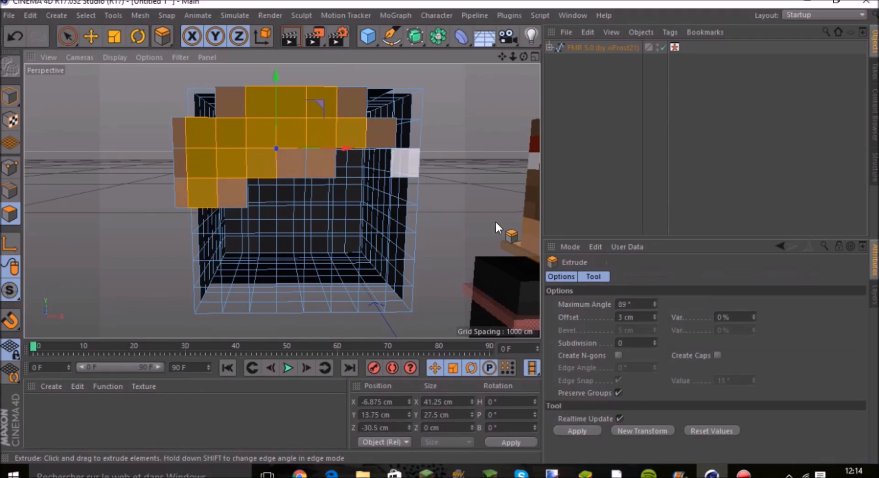
click(617, 317)
text(2)
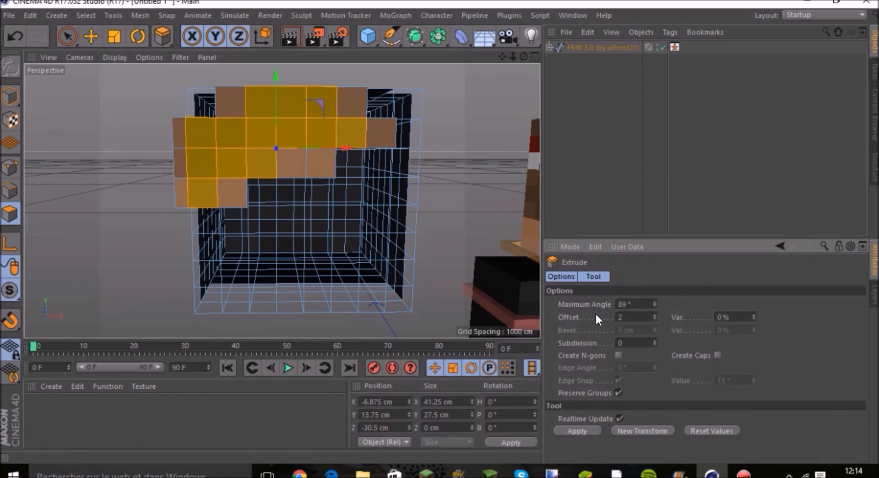
key(Return)
Step: Select a stepped run of polygons within the raised front fringe and extrude them with a 1 cm offset
alt+drag(281, 200, 282, 147)
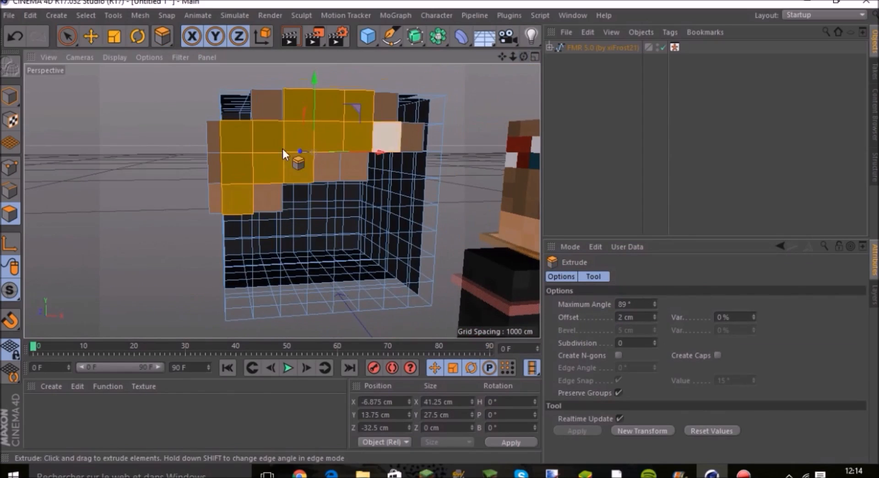
key(ctrl+shift+a)
click(63, 40)
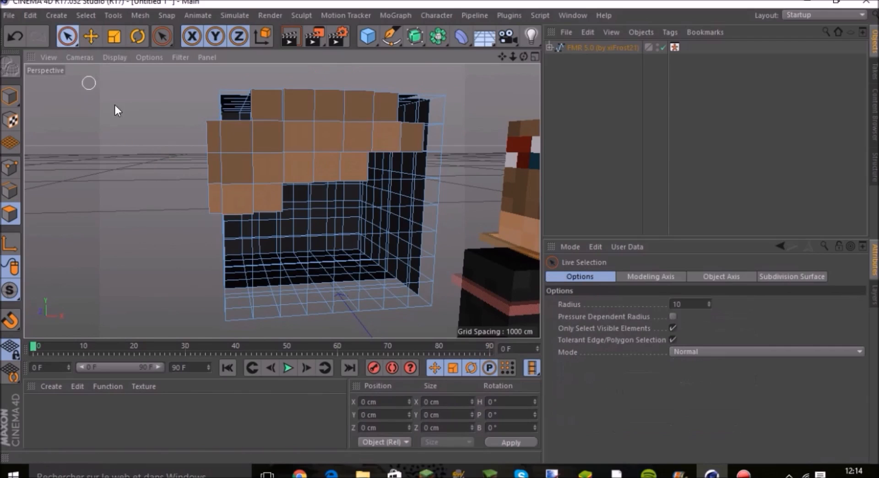
alt+drag(281, 196, 280, 196)
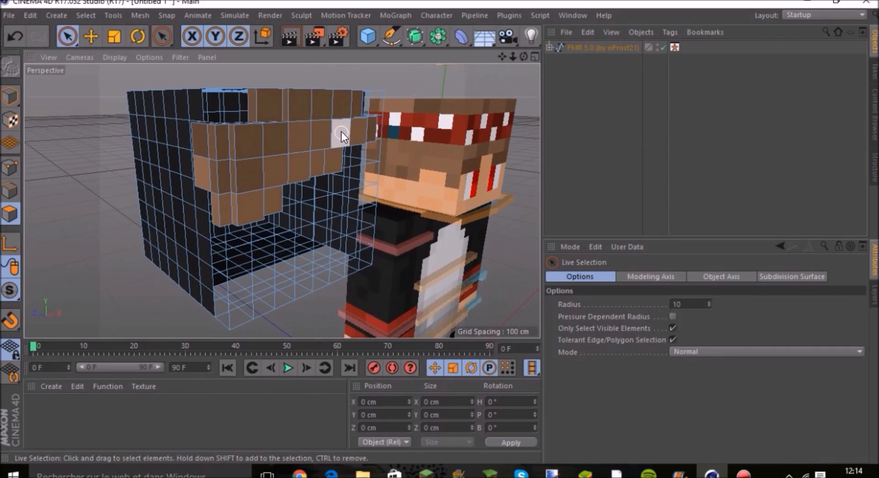
drag(524, 57, 525, 58)
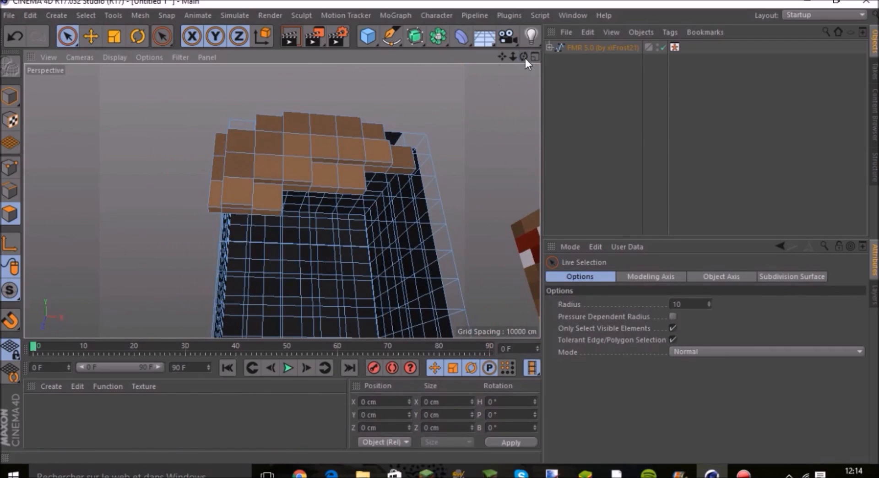
click(246, 158)
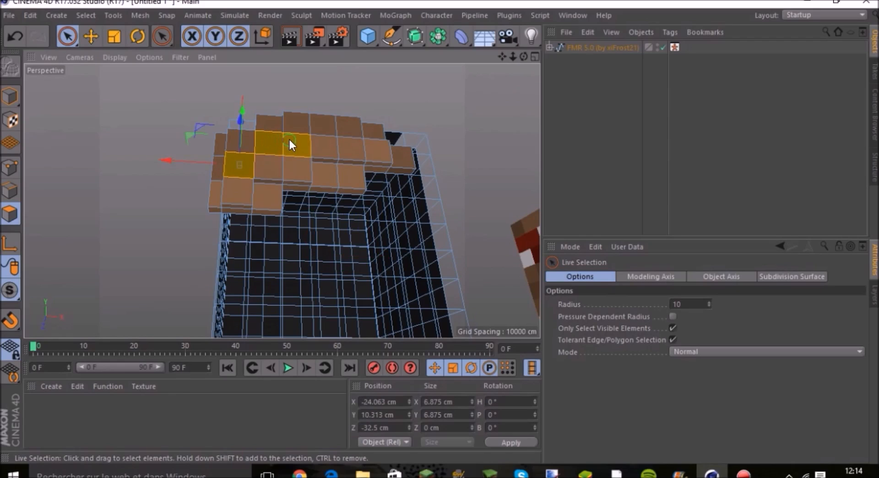
shift+drag(290, 139, 289, 140)
shift+click(323, 127)
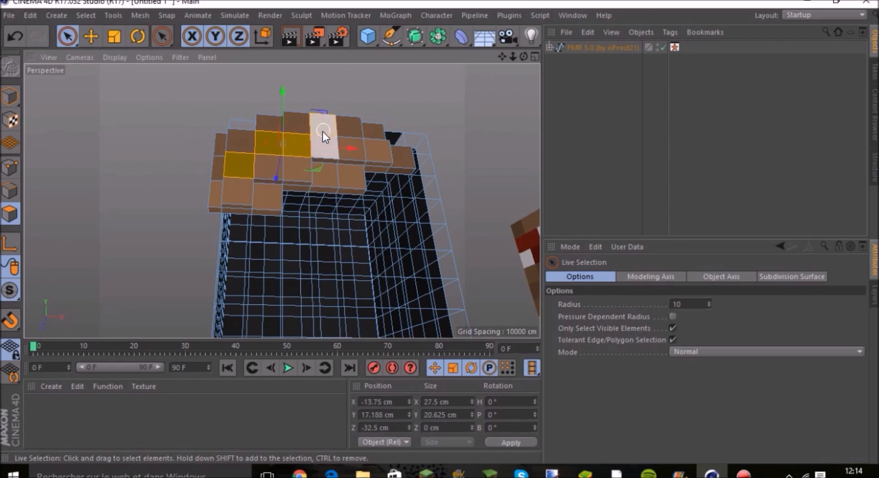
shift+click(262, 156)
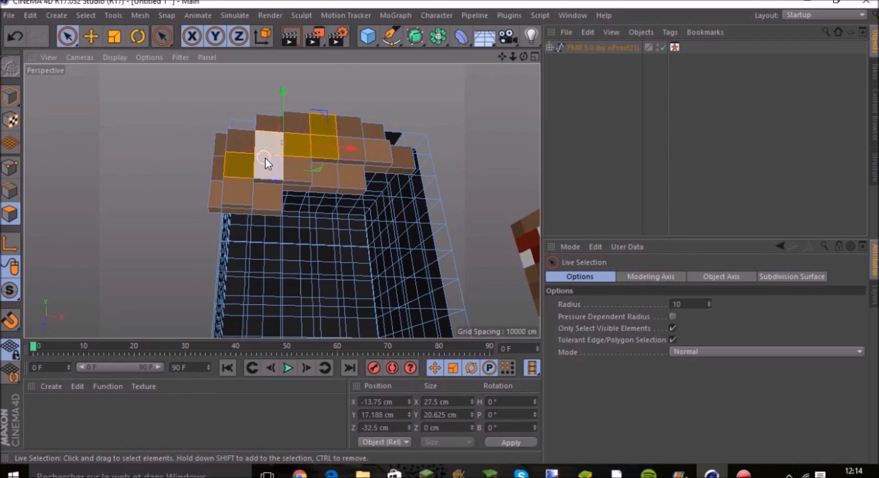
shift+click(321, 124)
key(d)
click(627, 317)
text(2)
key(Return)
text(1)
key(Return)
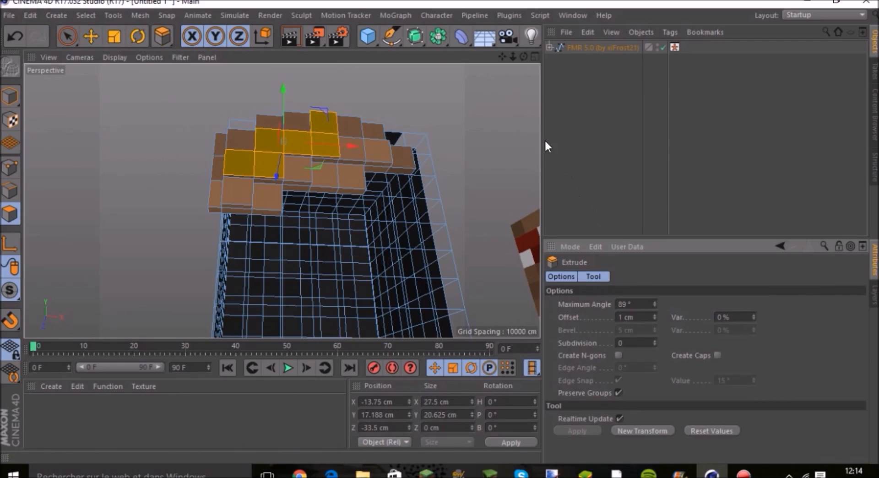
Step: Select two diagonally adjacent polygons in the middle of the stepped fringe layer and extrude them by another 1 cm
drag(523, 56, 501, 61)
click(180, 145)
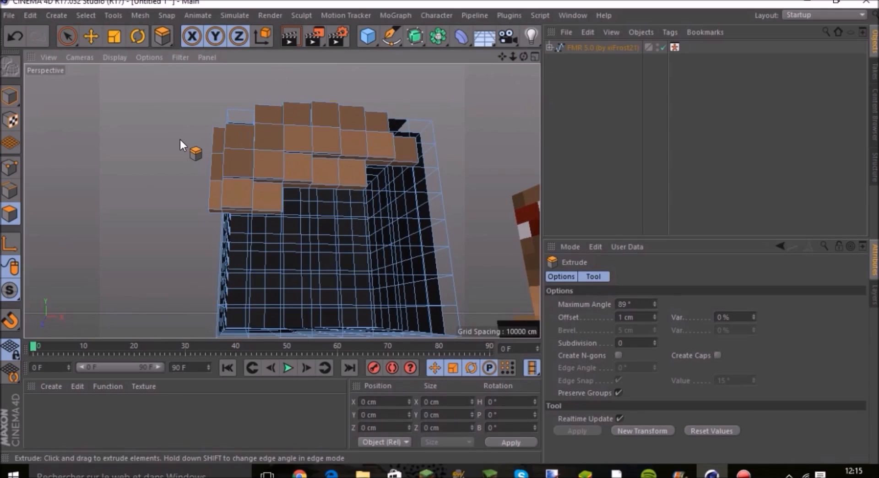
click(67, 36)
drag(525, 55, 474, 59)
click(276, 160)
shift+click(303, 139)
key(d)
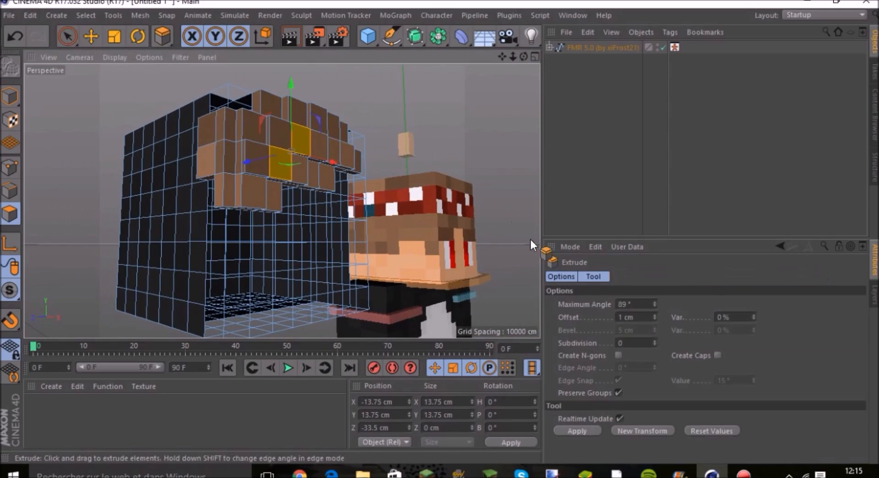
click(642, 316)
key(Return)
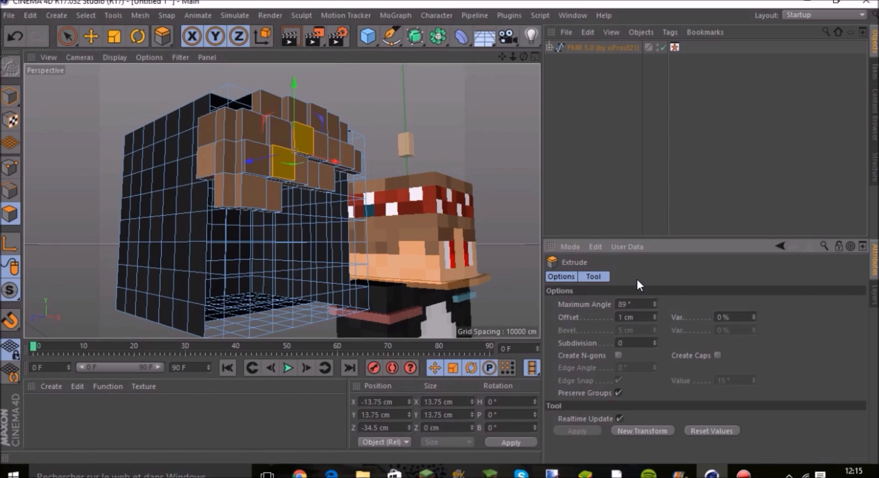
scroll(280, 198, down, 7)
scroll(281, 198, up, 4)
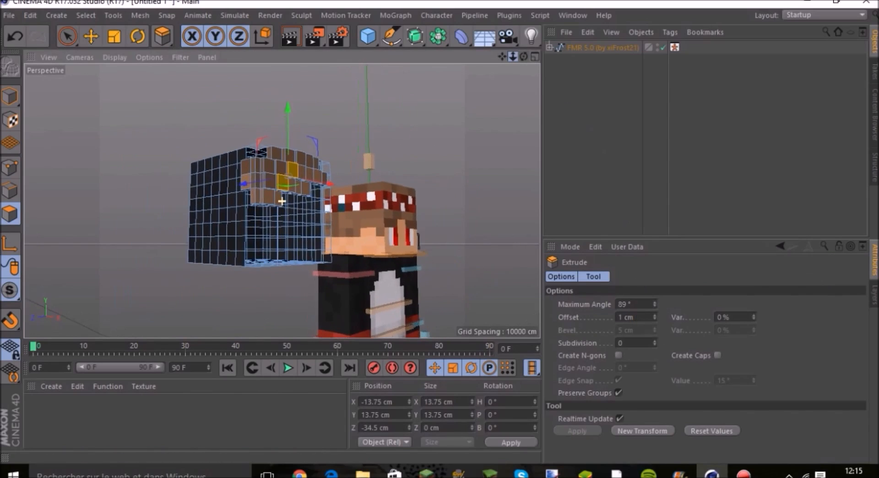
drag(523, 57, 450, 86)
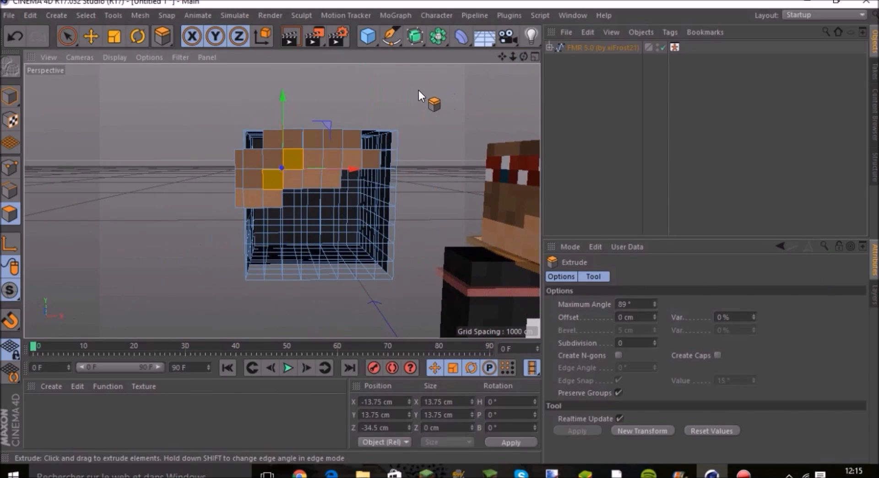
Step: Try to extrude the side hair polygons together with the two selected fringe polygons by 1 cm, and undo the extrusion
click(10, 96)
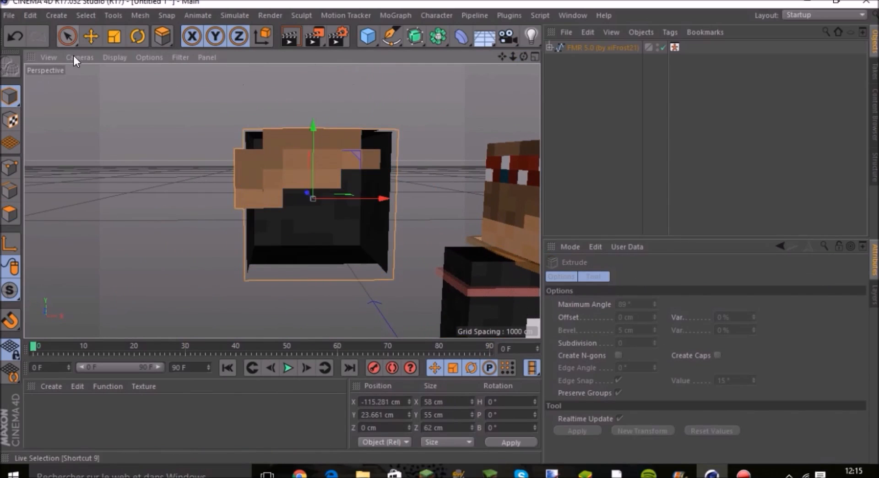
drag(523, 57, 281, 200)
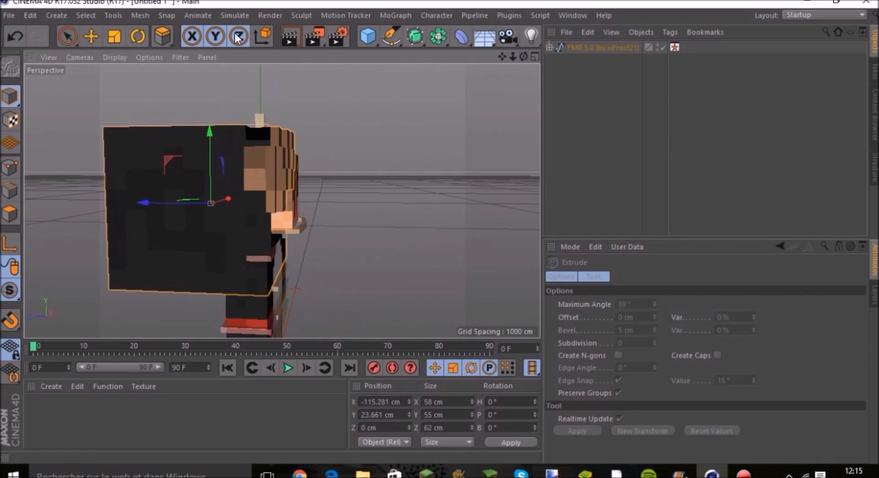
click(11, 214)
click(65, 35)
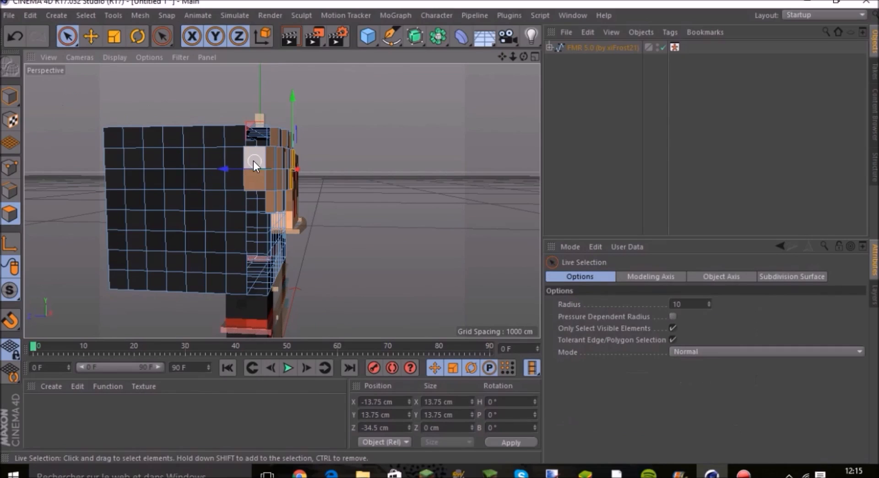
click(255, 172)
key(d)
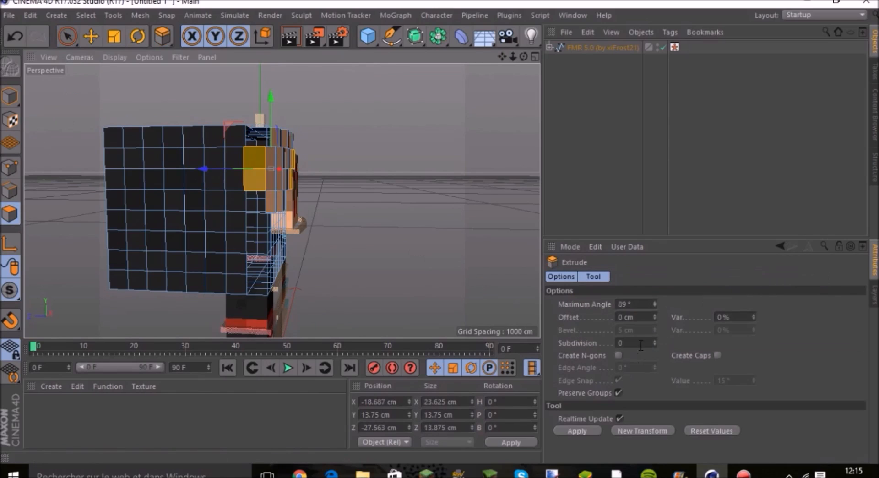
double_click(642, 314)
text(1)
key(Return)
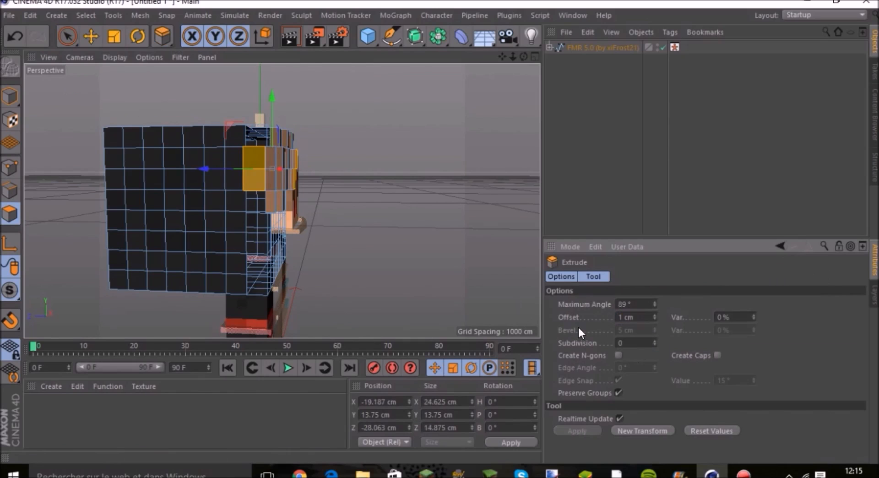
drag(523, 56, 487, 51)
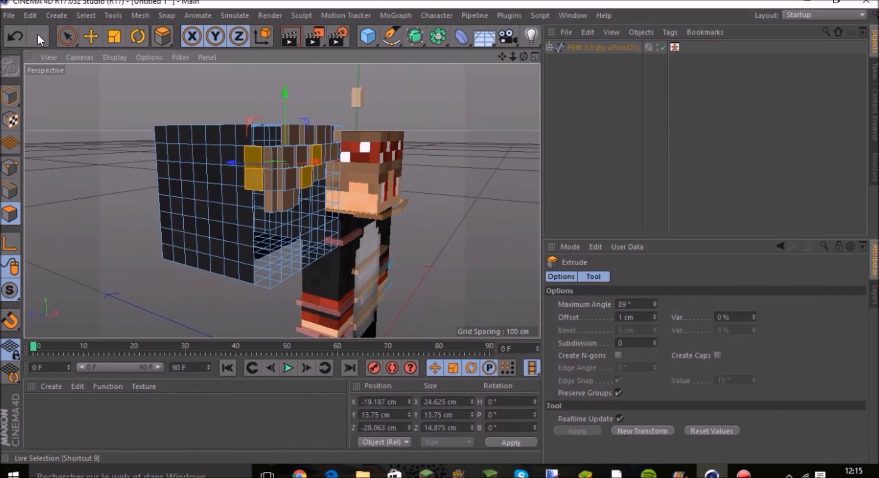
click(15, 37)
Step: Extrude only the two brown hair polygons on the hat's side by 1 cm and clear the selection
click(67, 37)
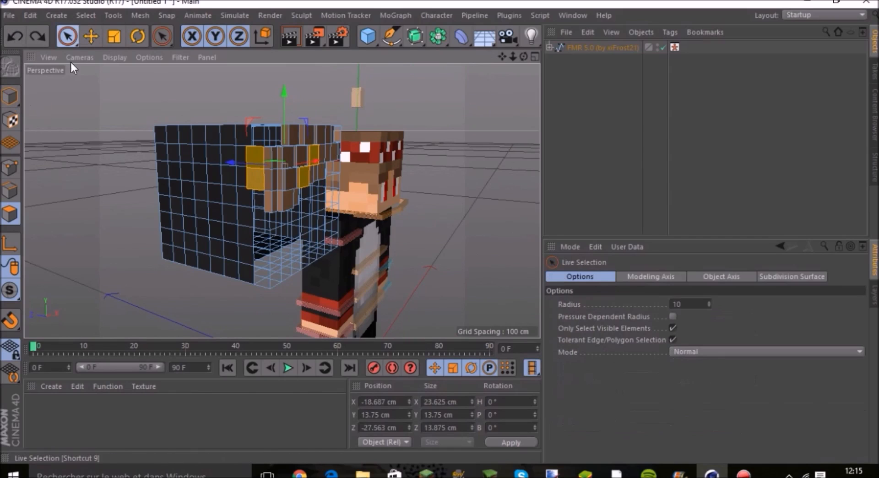
click(255, 160)
key(d)
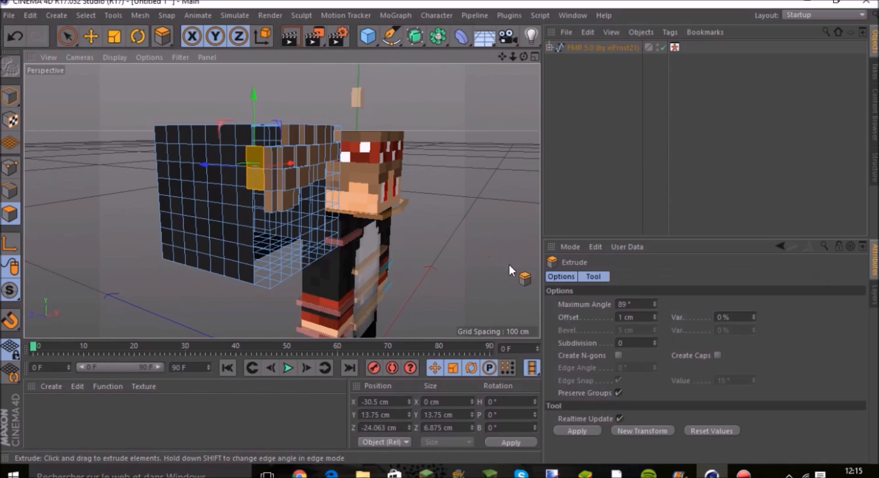
key(Return)
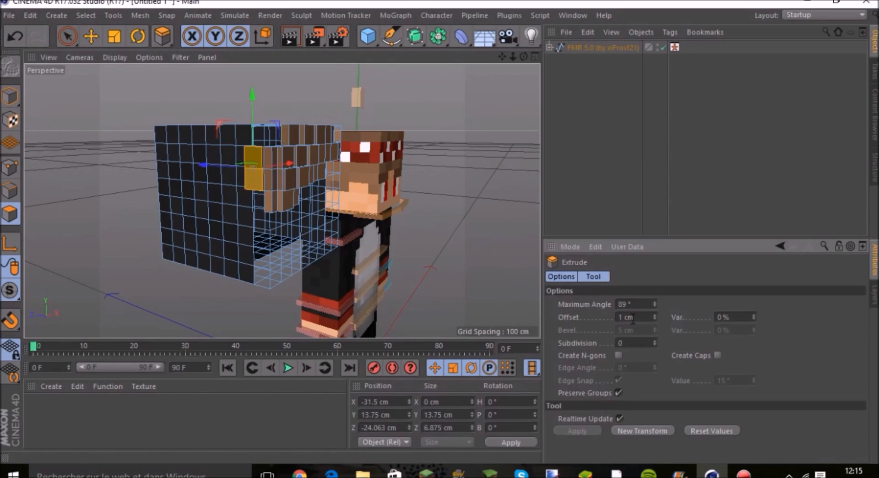
drag(513, 57, 281, 200)
click(68, 33)
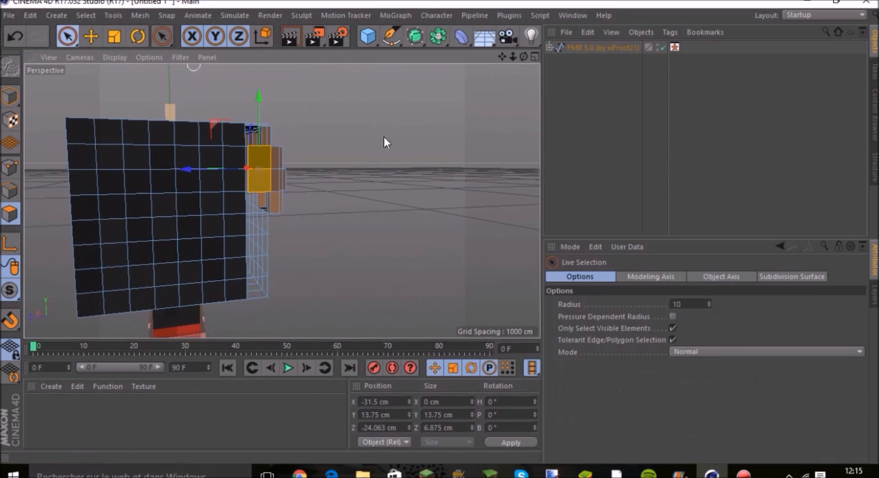
click(470, 188)
click(138, 161)
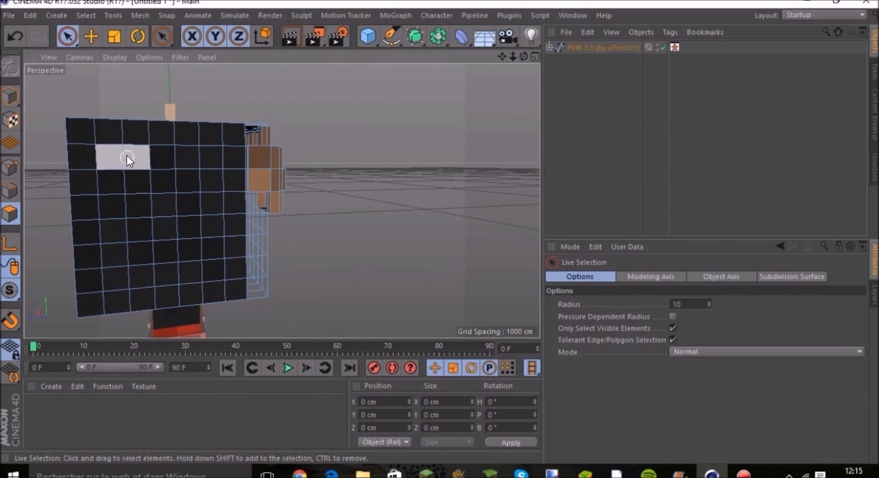
click(447, 103)
Step: Select the front head half meshHead_EyeL_OFF and switch to polygon editing with Live Selection
alt+drag(281, 199, 302, 194)
drag(521, 55, 180, 42)
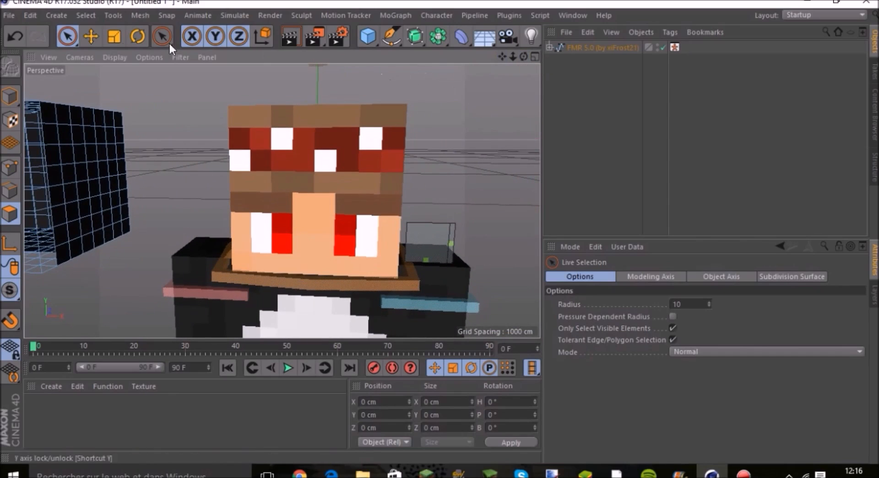
click(90, 34)
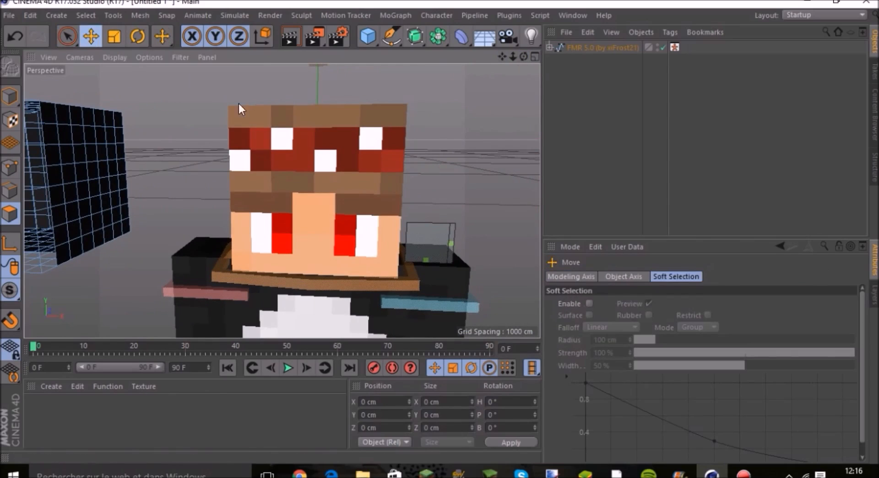
click(10, 94)
click(27, 106)
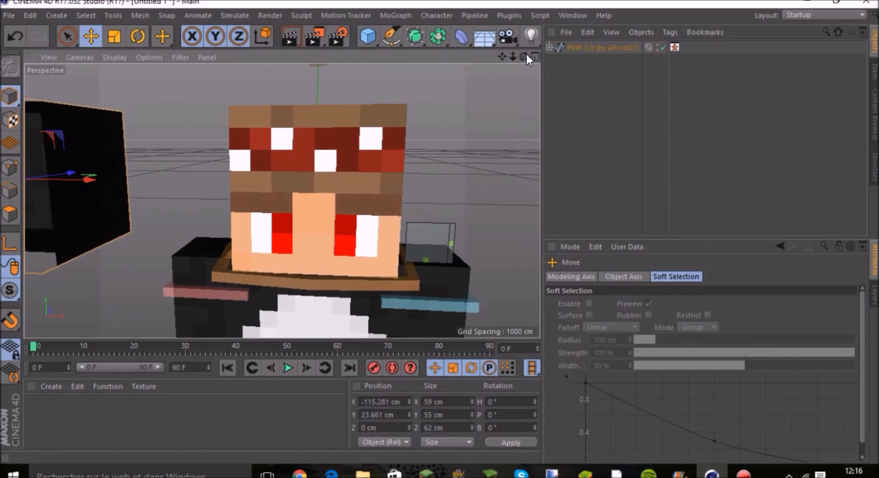
click(350, 156)
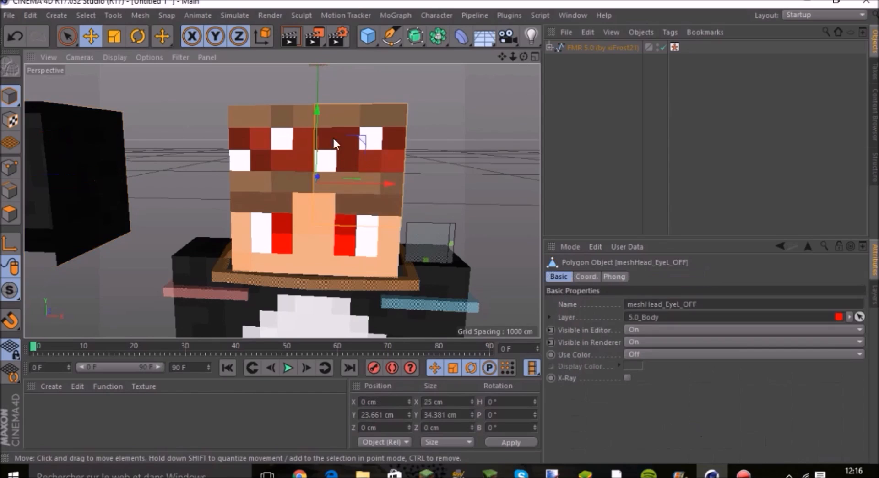
click(66, 36)
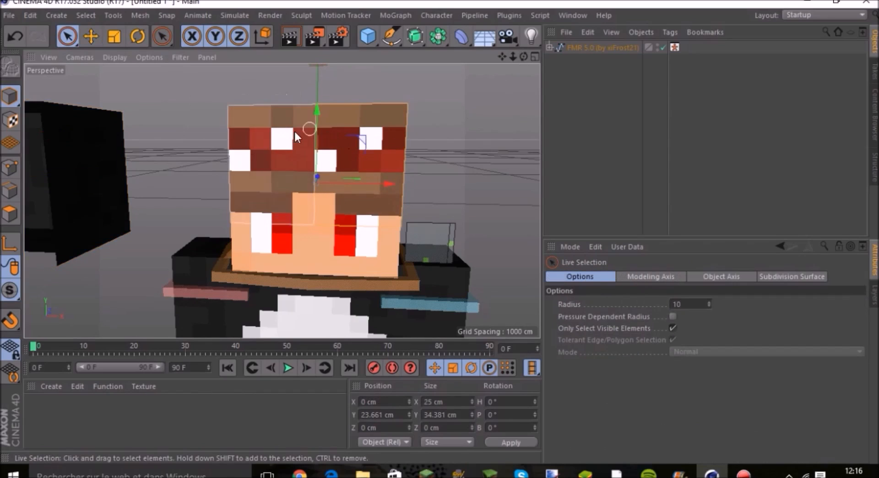
click(10, 214)
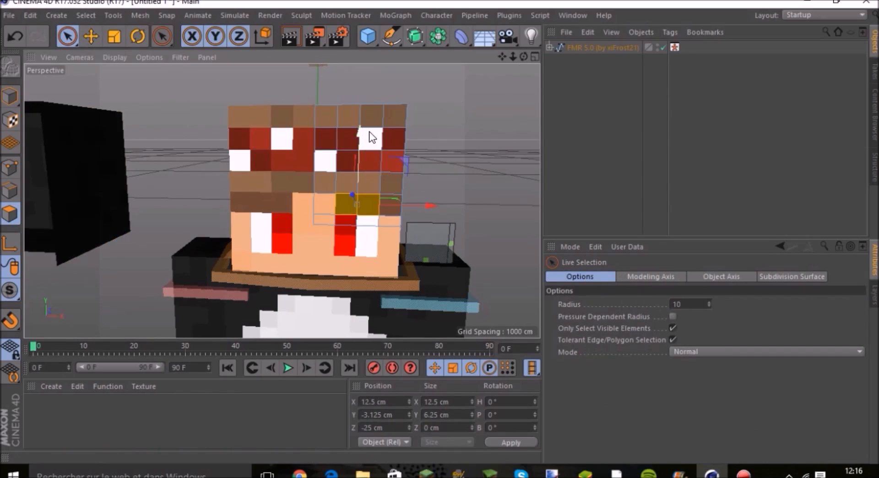
Step: Try to extrude the two white headband polygons together with two brown fringe polygons by 1 cm, and undo the extrusion
shift+drag(375, 144, 326, 158)
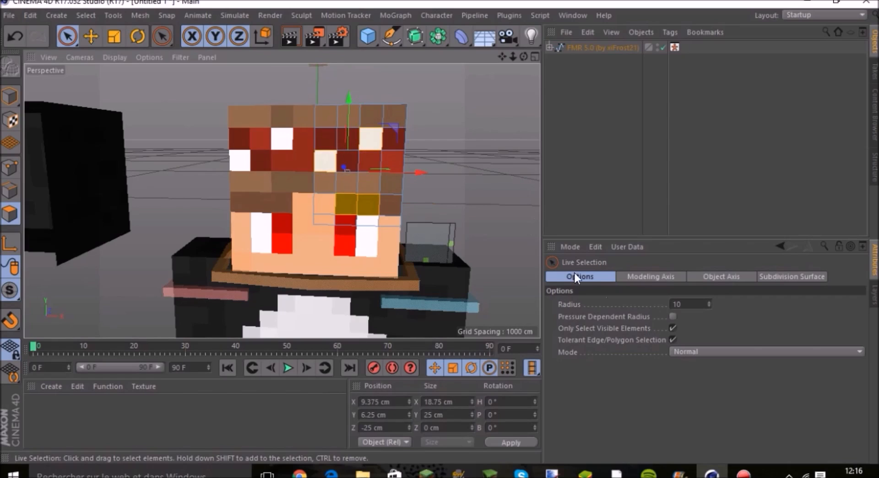
key(d)
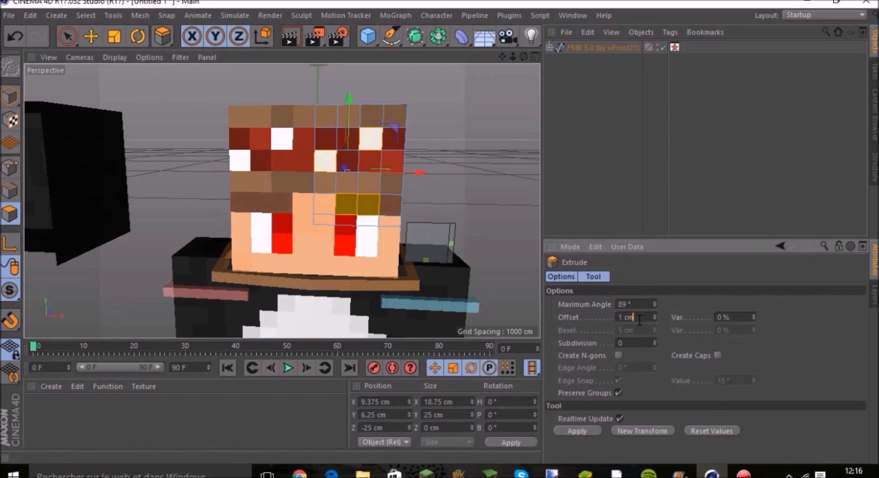
click(577, 431)
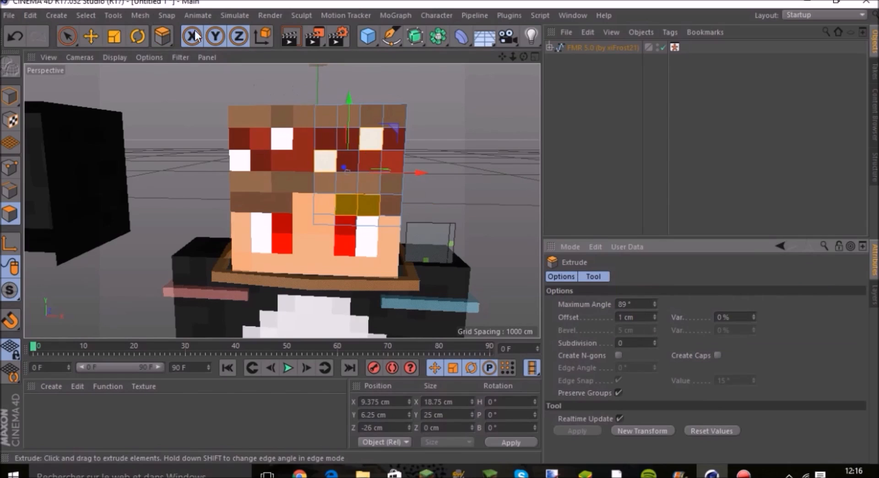
click(15, 35)
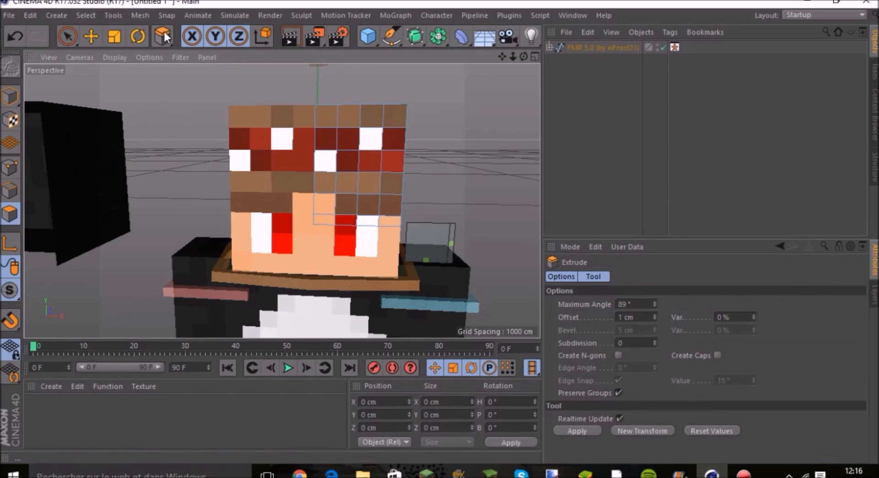
Step: Select only the two white headband polygons on this head half and extrude them by 1 cm
click(60, 38)
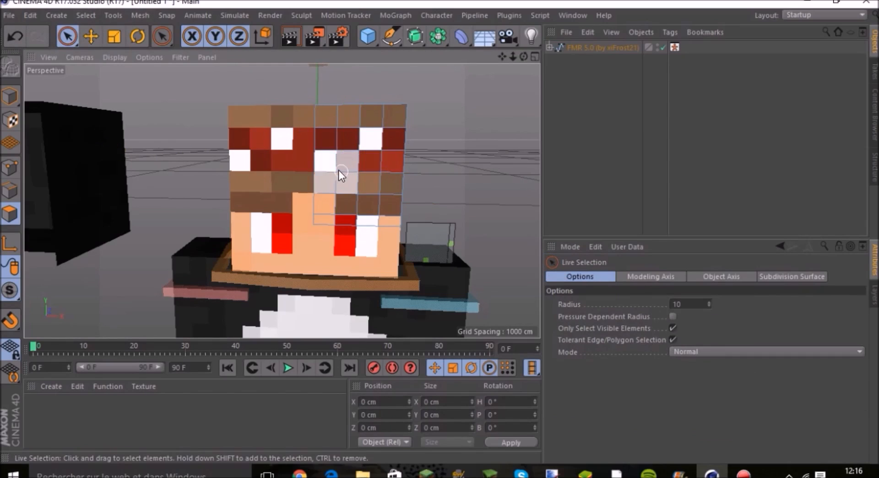
click(328, 163)
shift+click(370, 137)
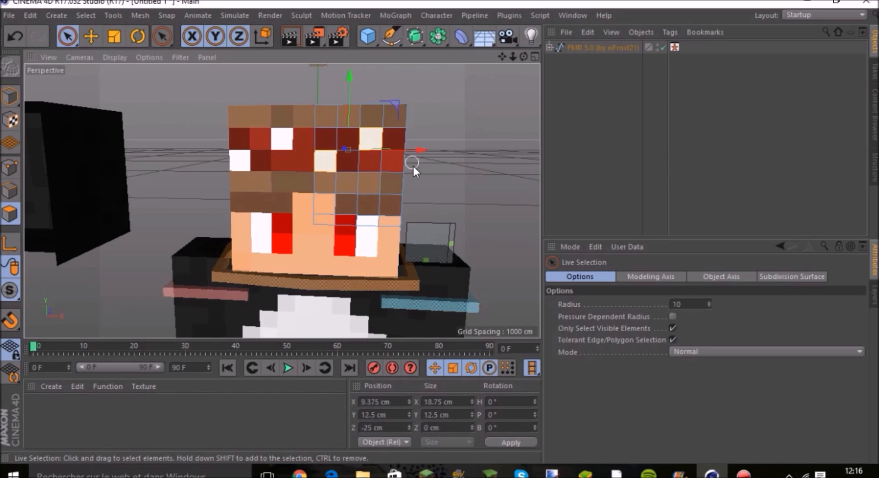
key(d)
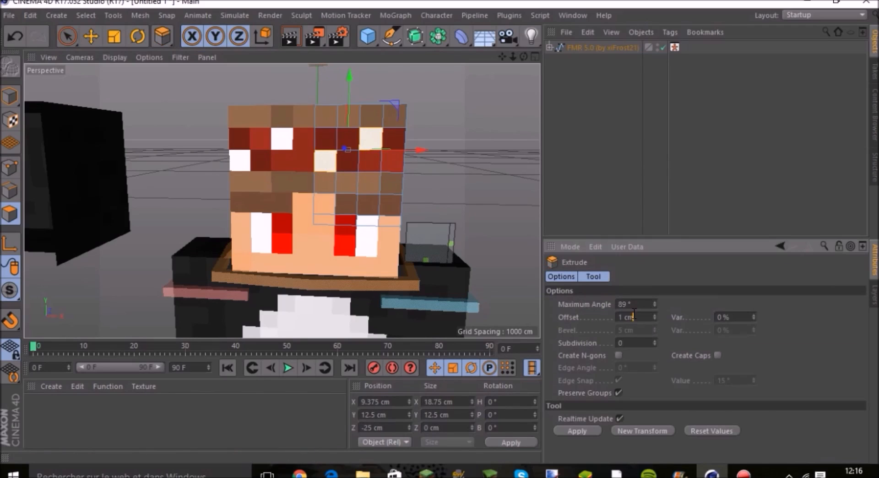
click(577, 431)
alt+drag(526, 84, 320, 90)
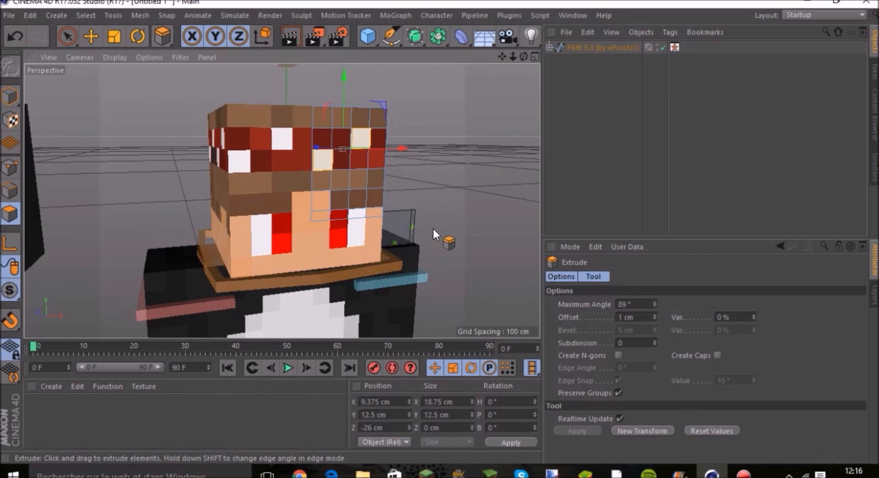
alt+middle_drag(234, 316, 234, 249)
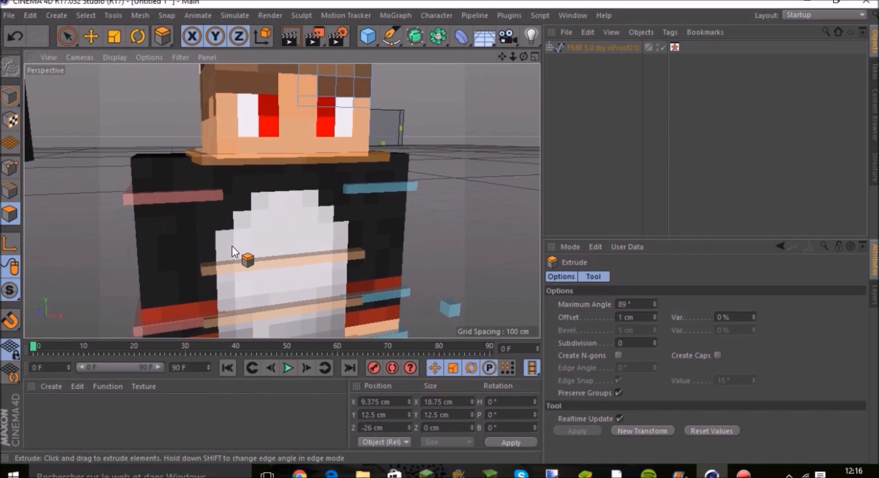
drag(502, 56, 490, 156)
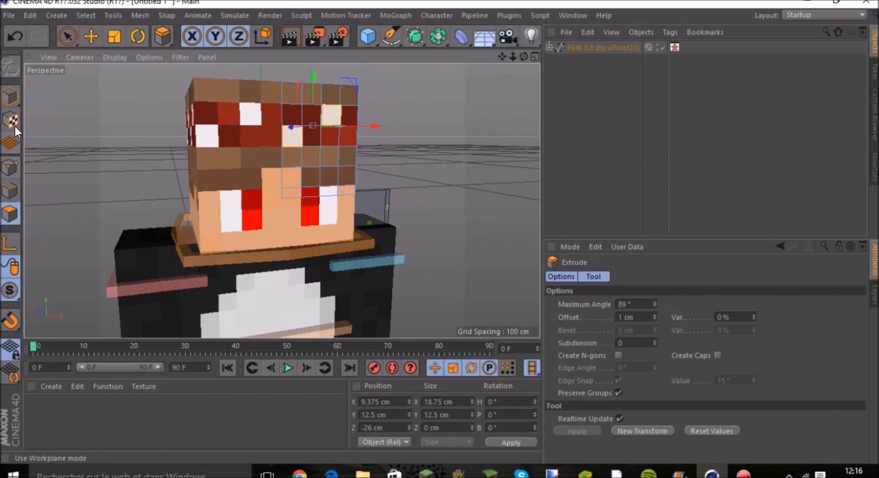
Step: Extrude the white headband polygons on the front of the head's other half by 1 cm
click(68, 36)
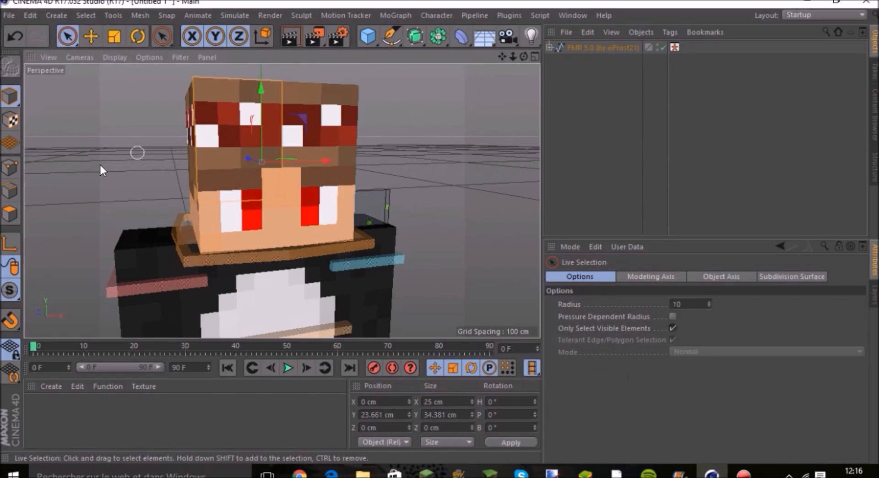
key(d)
drag(523, 57, 109, 50)
key(space)
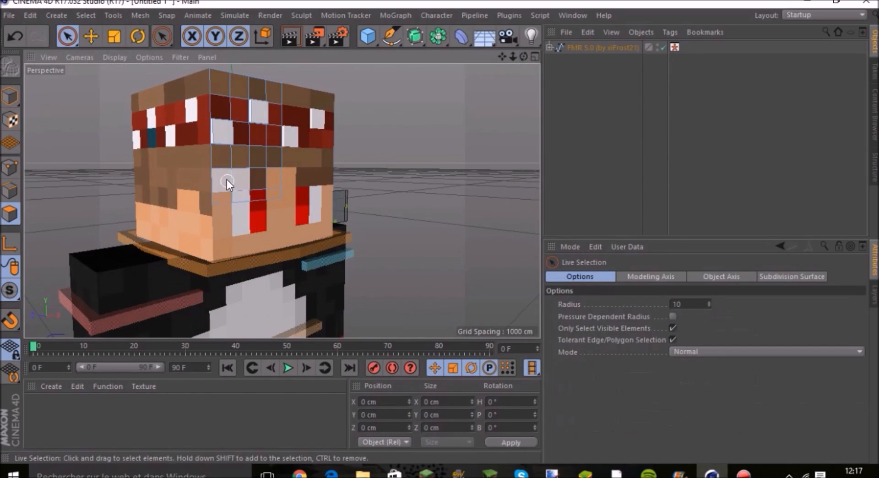
Step: Extrude the row of brown fringe polygons above the eye on the same head half by 1 cm
drag(227, 179, 257, 179)
double_click(623, 317)
text(1)
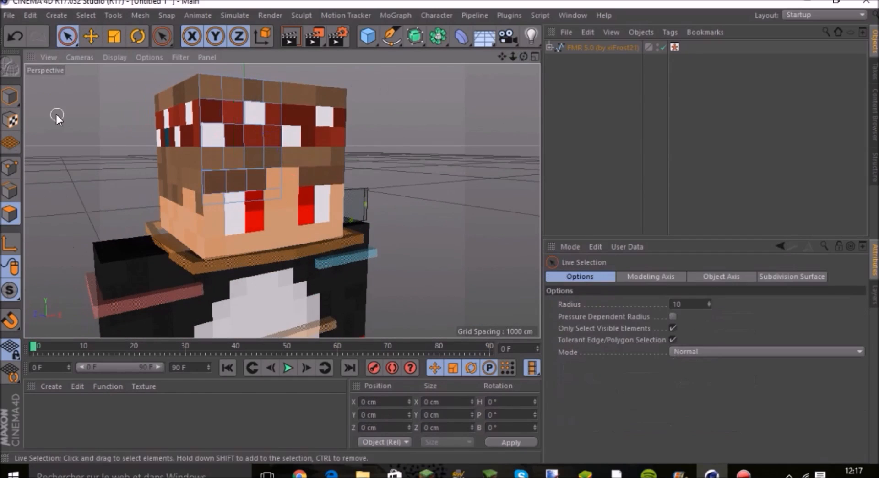
key(space)
key(space)
key(space)
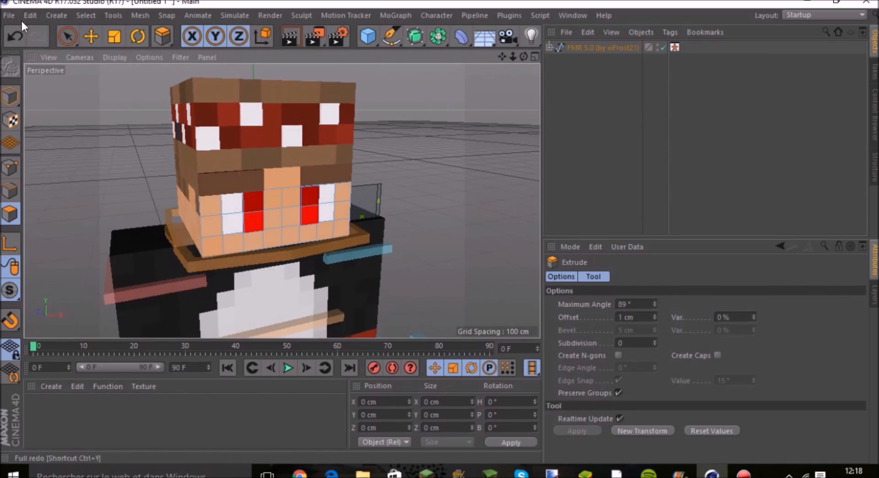
Step: Try to extrude the three brown fringe polygons of meshHead_EyeL_OFF together with its white headband polygons by 1.5 cm
key(space)
click(261, 97)
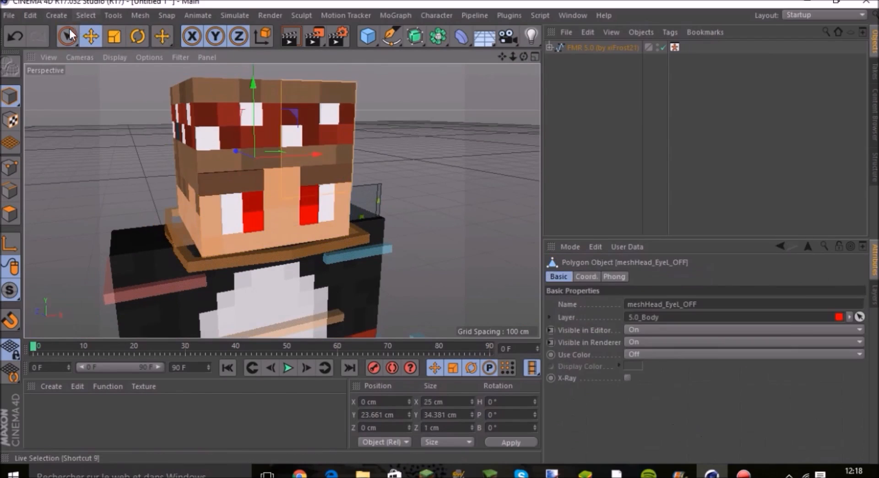
drag(305, 174, 335, 173)
key(space)
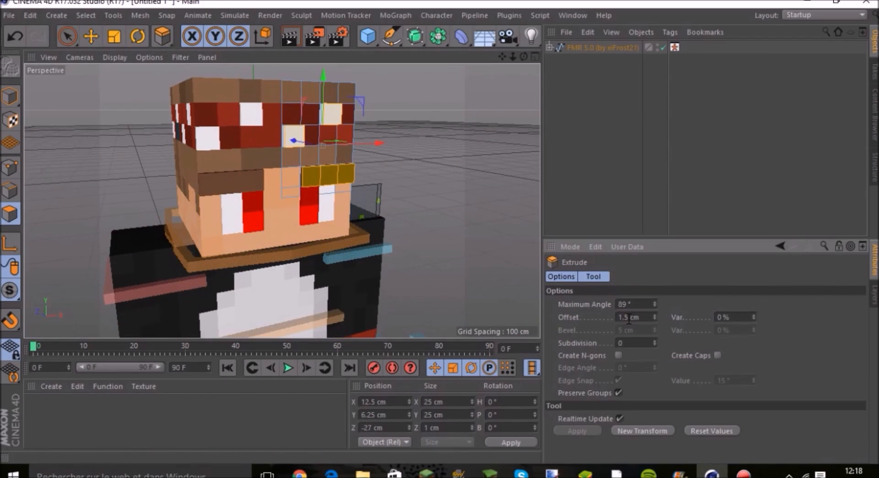
Step: Extrude only the three brown fringe polygons above the eye by 1.5 cm and clear the selection
key(space)
drag(301, 172, 326, 173)
key(space)
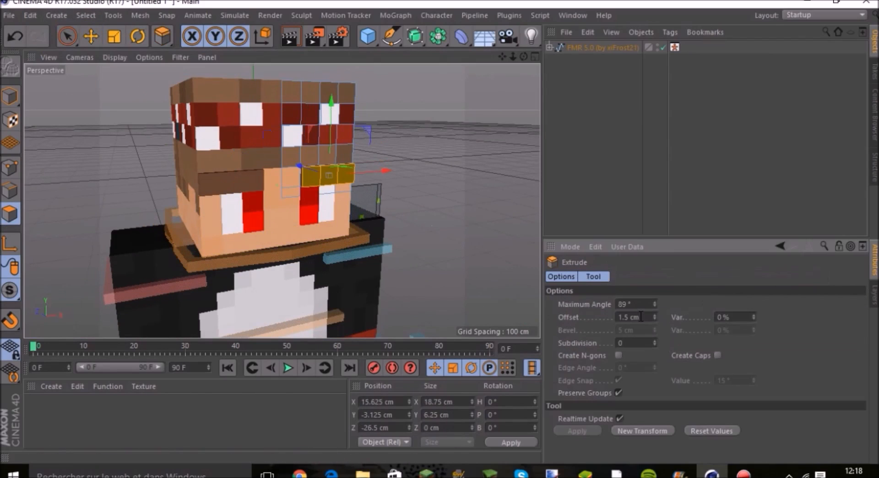
drag(523, 56, 506, 54)
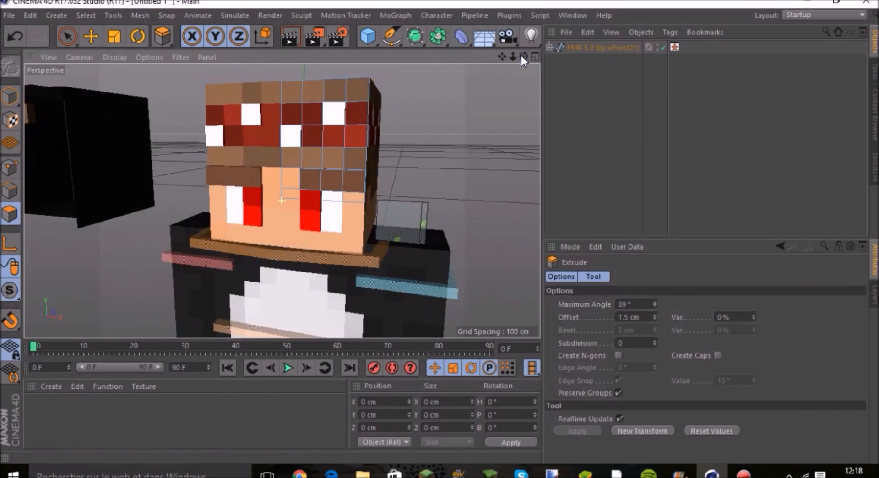
Step: Select the torso mesh carrying the white belly and switch to polygon editing with Live Selection
drag(523, 56, 527, 27)
scroll(432, 159, down, 2)
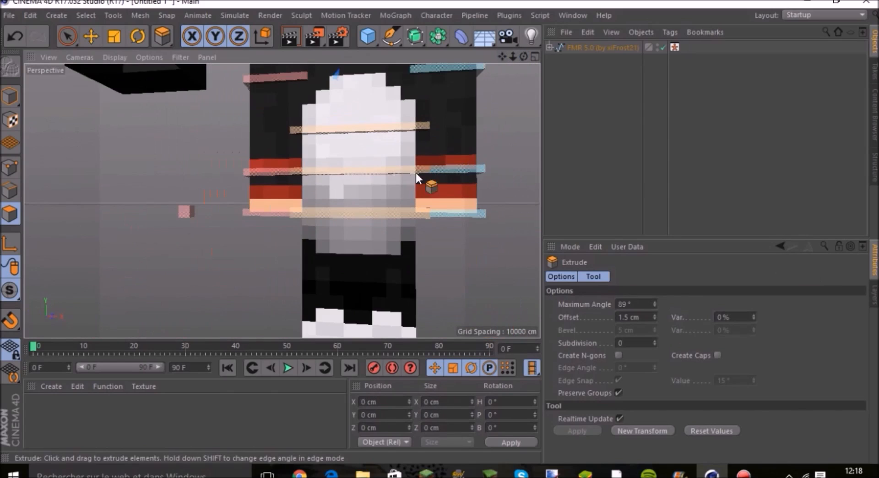
click(9, 97)
click(92, 36)
click(357, 183)
click(10, 213)
click(67, 36)
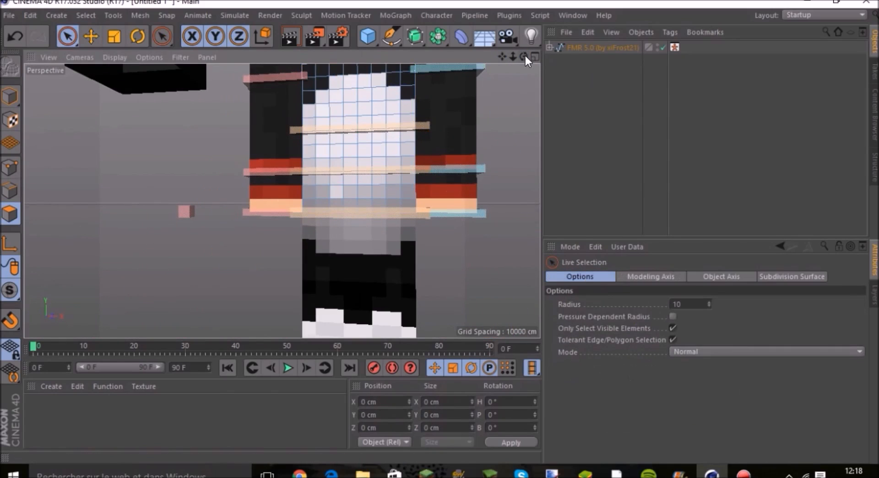
Step: Select all the white and grey belly polygons on the torso's front, extrude them by 1 cm, and clear the selection
scroll(334, 76, up, 2)
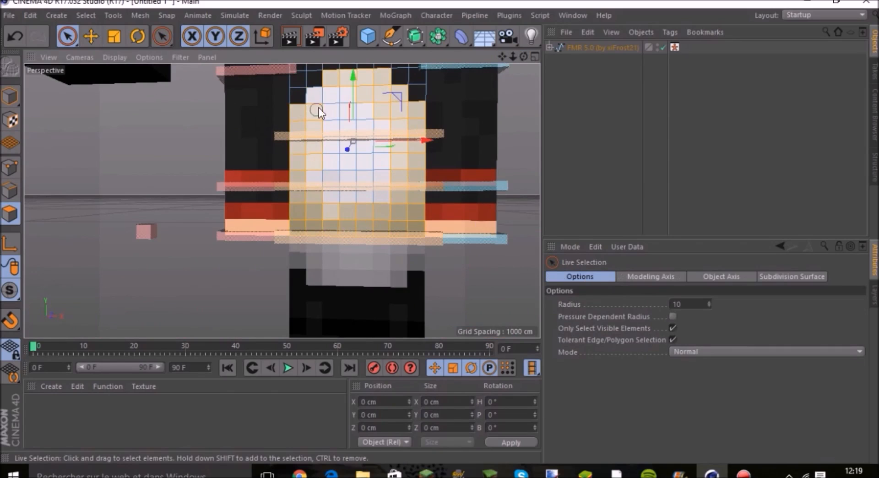
shift+drag(369, 114, 382, 197)
key(d)
double_click(627, 317)
text(1)
click(577, 430)
click(518, 105)
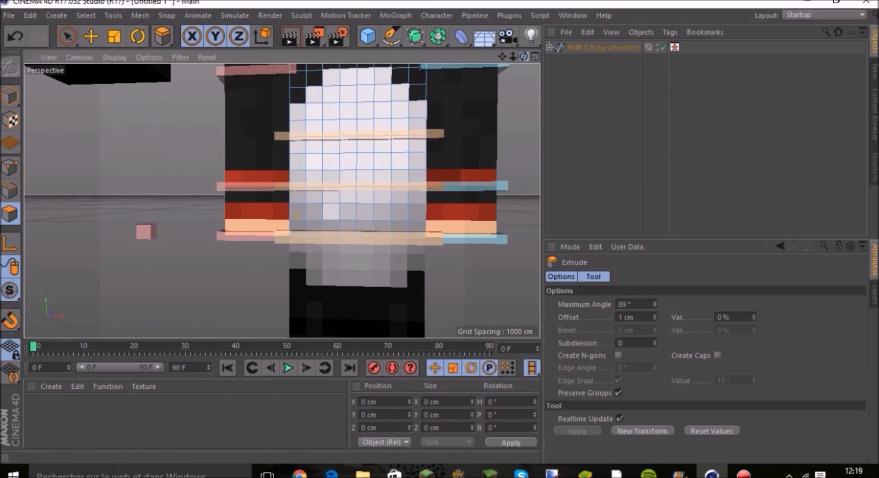
Step: Select the inner belly polygons inside the raised outline, extrude them by another 1 cm, and clear the selection
drag(523, 56, 540, 51)
click(68, 36)
alt+drag(270, 116, 337, 114)
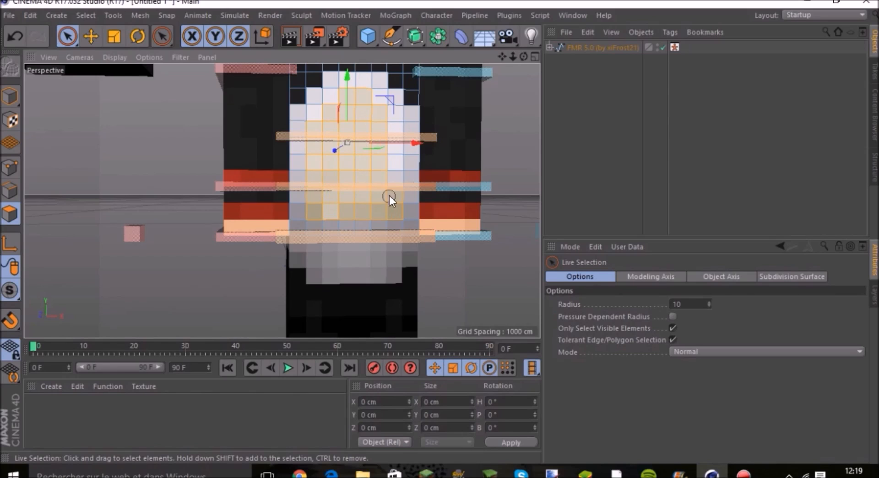
key(d)
click(577, 430)
mouse_move(523, 56)
mouse_down()
mouse_move(541, 69)
mouse_move(508, 45)
mouse_move(582, 53)
mouse_move(524, 60)
mouse_move(418, 113)
mouse_move(477, 42)
mouse_move(462, 59)
mouse_up()
click(516, 110)
Step: Select the arm with the blue controllers and switch to polygon editing with Live Selection
click(10, 96)
click(91, 36)
click(326, 254)
click(516, 110)
drag(513, 57, 540, 57)
click(344, 183)
click(10, 214)
click(68, 36)
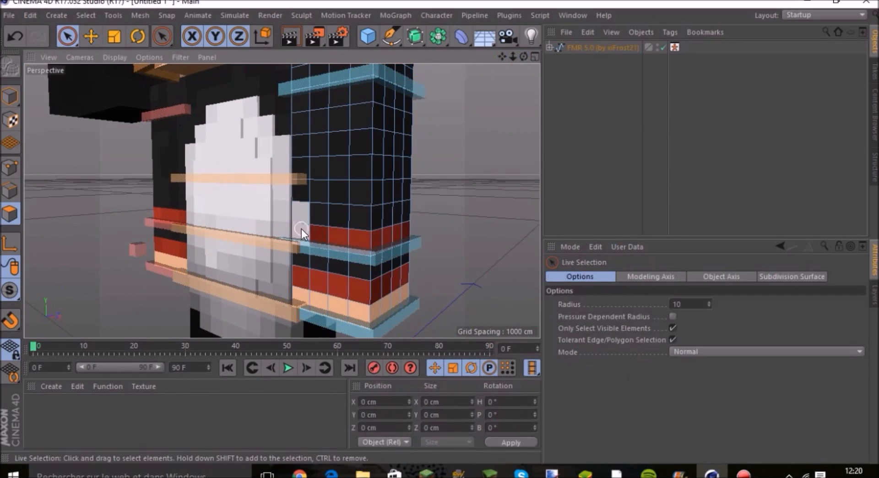
Step: Extrude the upper and lower red sleeve bands on the arm's front face by 1 cm each
drag(315, 237, 363, 241)
key(d)
click(576, 431)
drag(523, 56, 509, 58)
click(65, 38)
mouse_move(300, 277)
mouse_down()
mouse_move(358, 295)
mouse_move(408, 280)
mouse_up()
key(d)
click(578, 432)
Step: Extrude the two red sleeve bands on the arm's outer side by 1 cm each
click(67, 37)
click(508, 318)
key(d)
click(644, 318)
key(Return)
click(68, 37)
drag(373, 241, 409, 233)
key(d)
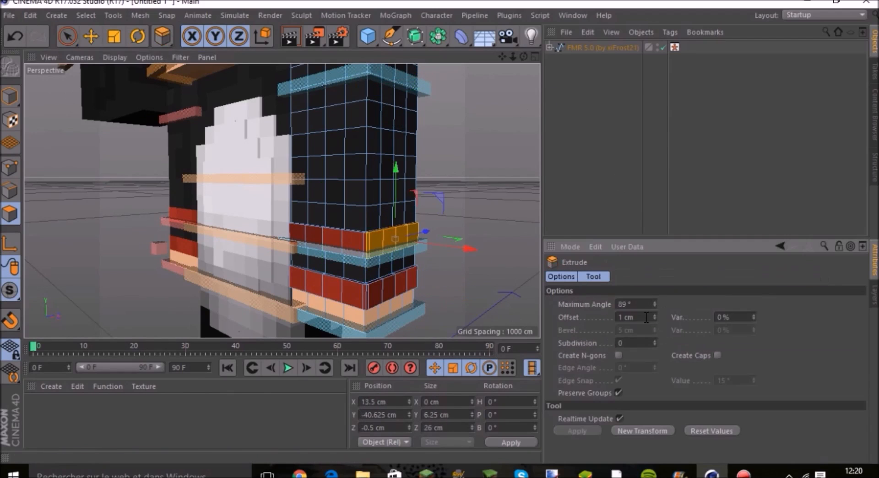
Step: Select both red sleeve bands on the back of the arm, extrude them by 1 cm, and clear the selection
drag(523, 56, 358, 37)
click(68, 37)
click(133, 183)
shift+drag(306, 270, 266, 271)
key(d)
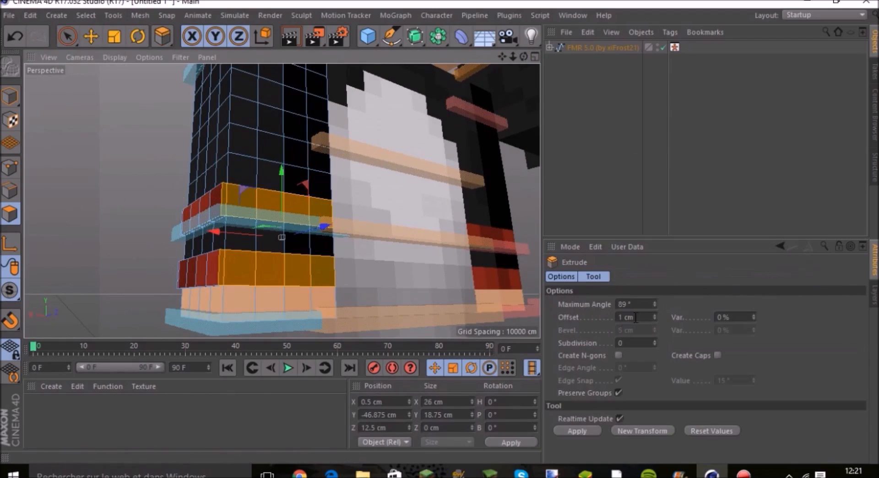
click(68, 37)
click(87, 133)
Step: Select the other arm, the one with the pink controllers, and switch to polygon editing with Live Selection
mouse_move(523, 56)
mouse_down()
mouse_move(484, 89)
mouse_move(724, 69)
mouse_up()
click(9, 96)
click(91, 36)
click(373, 160)
click(10, 214)
click(68, 36)
Step: Select both red sleeve bands on the front of the pink-controller arm and extrude them by 1 cm
scroll(392, 219, up, 3)
shift+drag(333, 261, 414, 259)
key(d)
double_click(628, 318)
click(576, 431)
Step: Select both red sleeve bands on the outer side of the pink-controller arm and extrude them by 1 cm
drag(523, 57, 677, 61)
click(68, 36)
drag(178, 202, 208, 203)
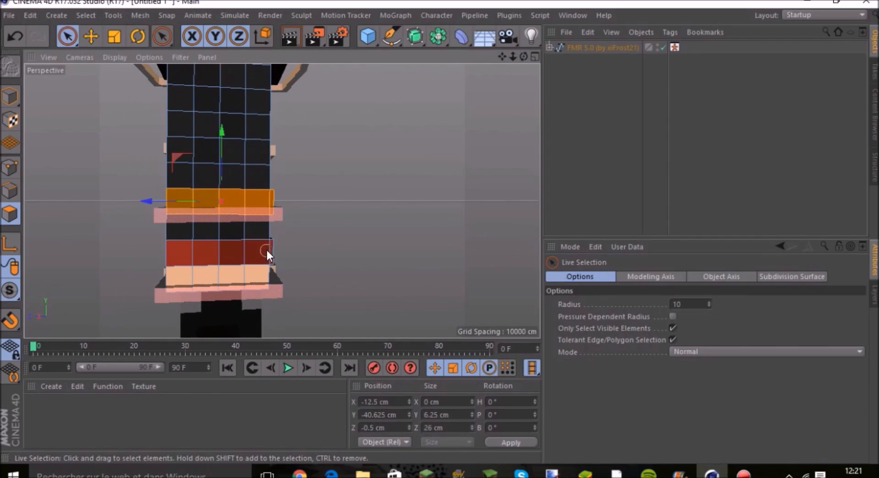
shift+drag(266, 251, 180, 253)
key(d)
click(577, 431)
Step: Select both red sleeve bands on the back of the pink-controller arm and extrude them by 1 cm
drag(523, 56, 668, 60)
click(68, 36)
click(94, 84)
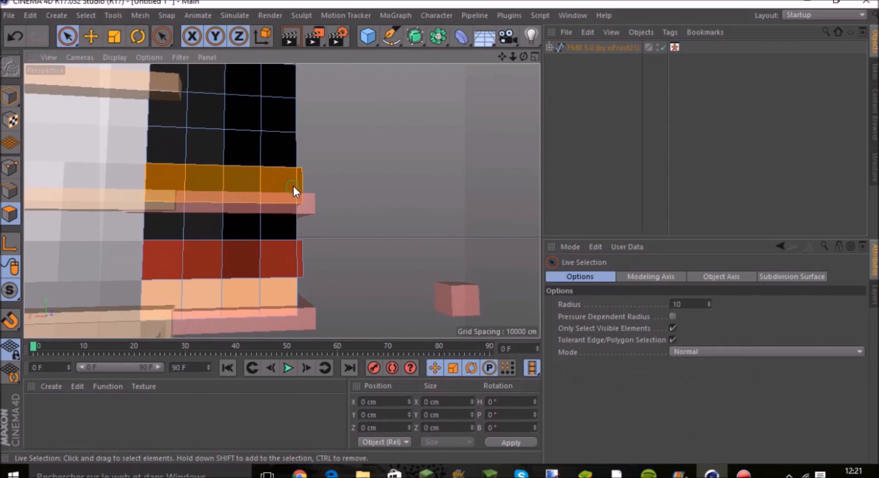
shift+drag(263, 259, 171, 265)
key(d)
click(577, 431)
mouse_move(523, 56)
mouse_down()
mouse_move(618, 58)
mouse_move(412, 57)
mouse_up()
drag(523, 56, 568, 58)
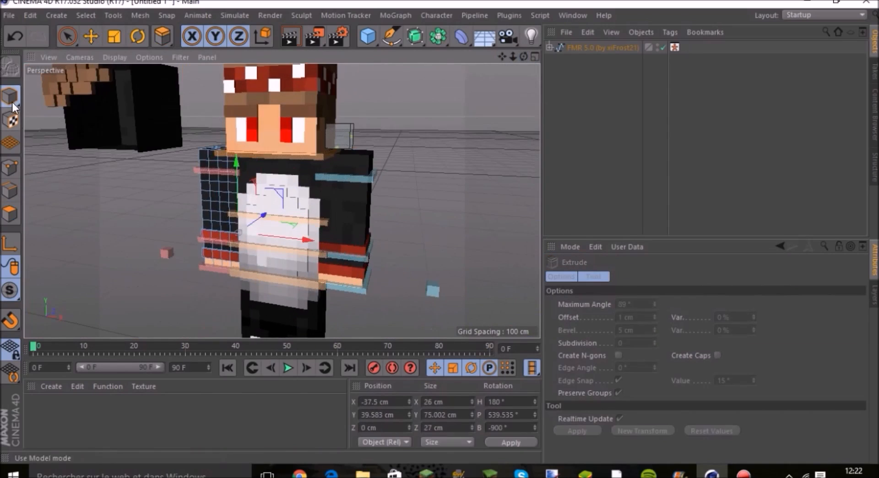
Step: Return to Model mode with the Move tool and clear the arm selection
click(10, 97)
drag(513, 56, 605, 152)
click(610, 155)
drag(523, 56, 502, 4)
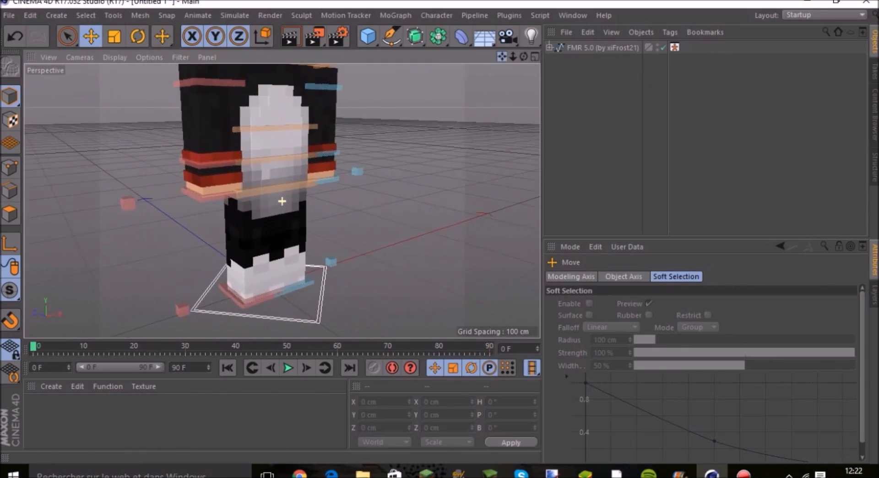
drag(523, 56, 591, 59)
scroll(239, 130, up, 5)
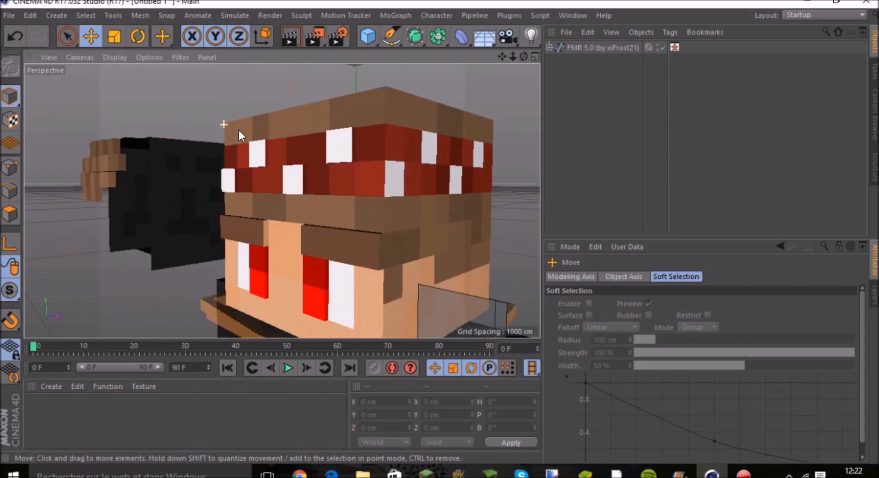
Step: Move the detached hat mesh horizontally onto the character's head, to about X -0.4 cm
mouse_move(522, 57)
mouse_down()
mouse_move(577, 48)
mouse_move(512, 74)
mouse_move(514, 83)
mouse_move(499, 59)
mouse_move(526, 58)
mouse_move(502, 26)
mouse_move(526, 51)
mouse_move(581, 56)
mouse_move(508, 57)
mouse_up()
click(114, 145)
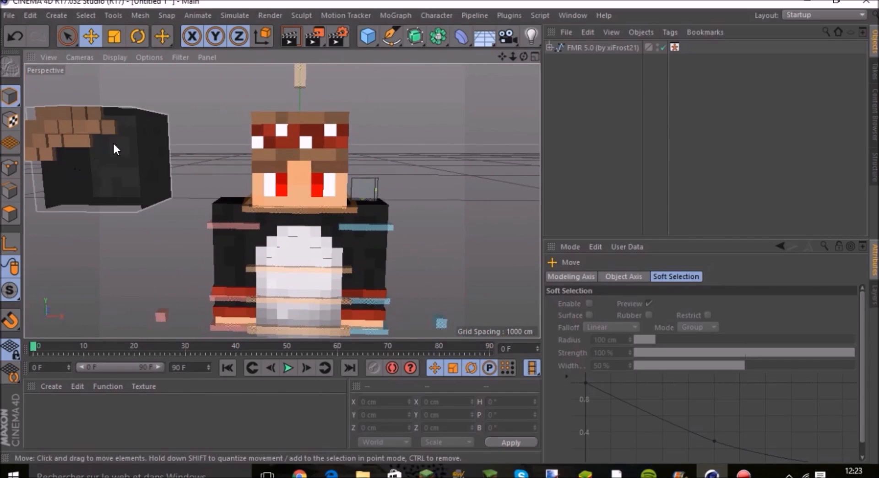
click(114, 144)
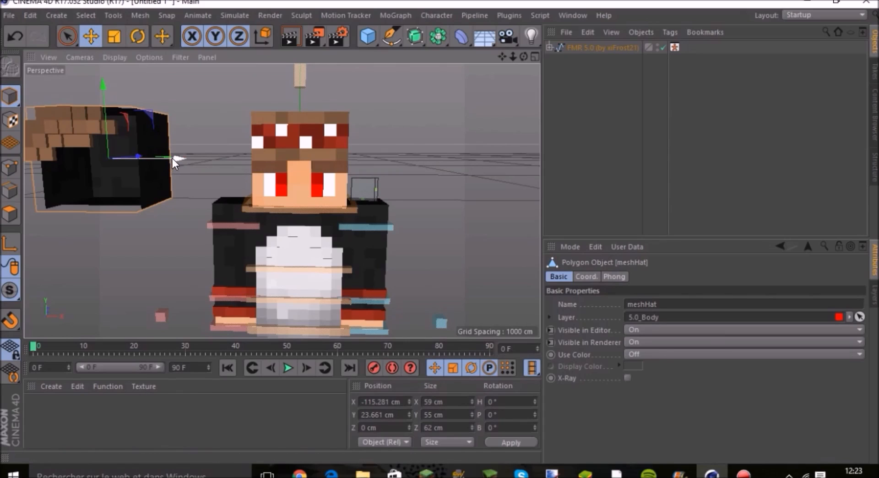
drag(180, 159, 367, 185)
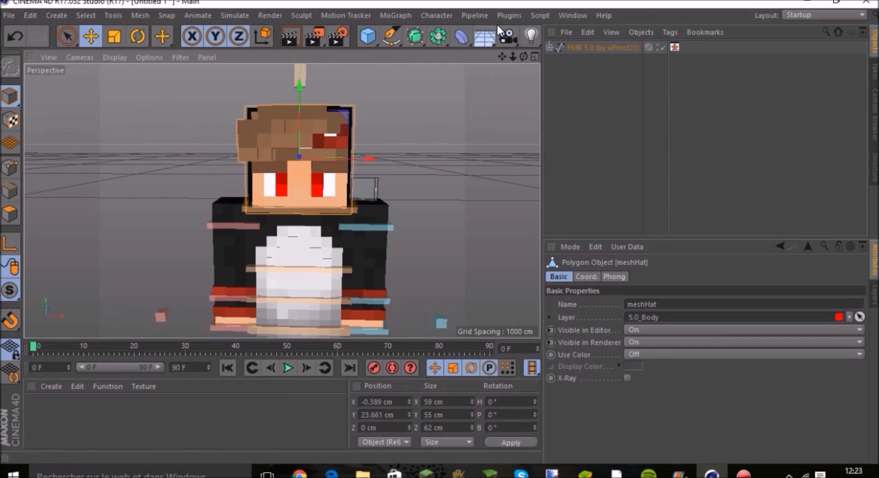
Step: Give the FMR 5.0 rig an Iron sword in its left hand through the rig's tool options
mouse_move(526, 58)
mouse_down()
mouse_move(543, 59)
mouse_move(513, 59)
mouse_move(561, 58)
mouse_move(507, 57)
mouse_move(513, 49)
mouse_move(540, 56)
mouse_move(525, 53)
mouse_up()
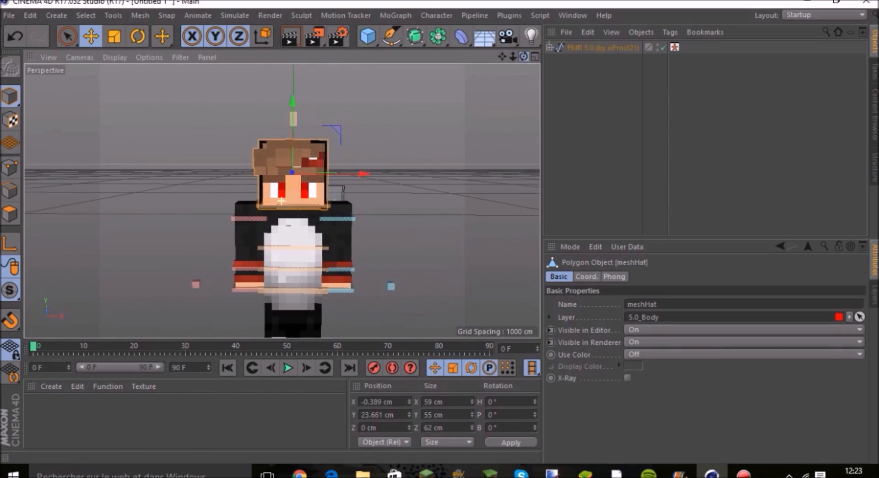
click(609, 169)
click(587, 47)
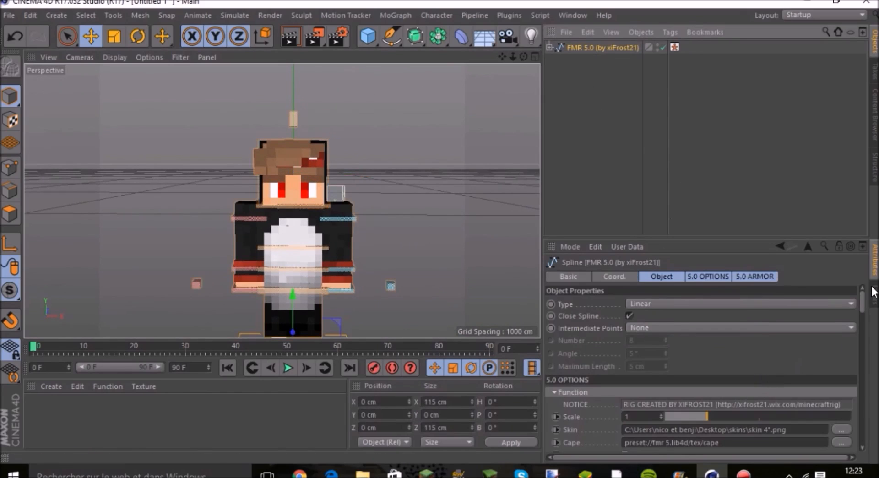
drag(862, 304, 873, 395)
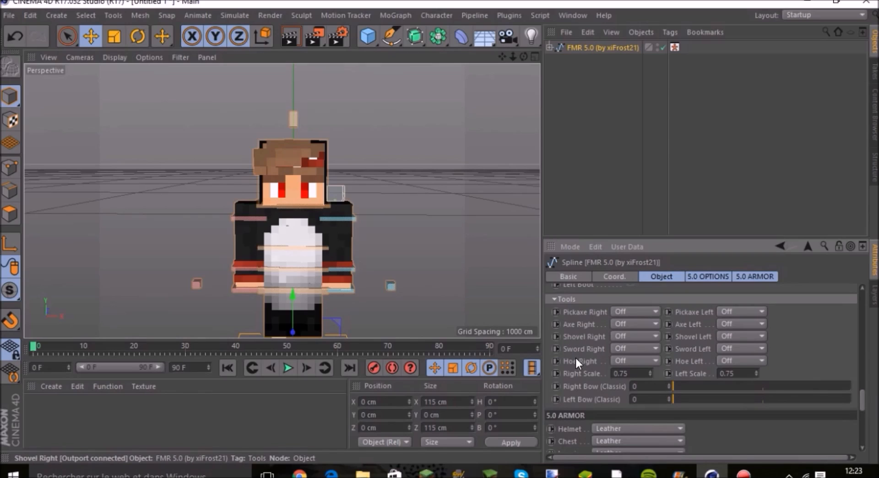
click(723, 351)
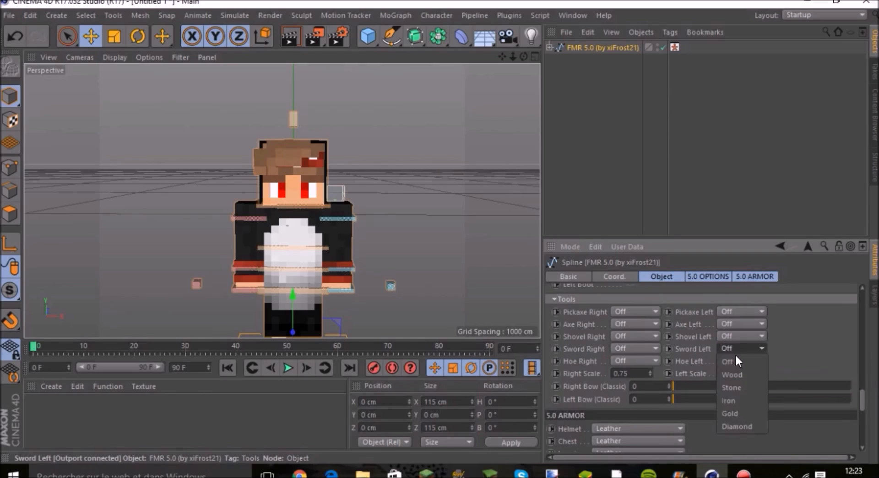
click(731, 401)
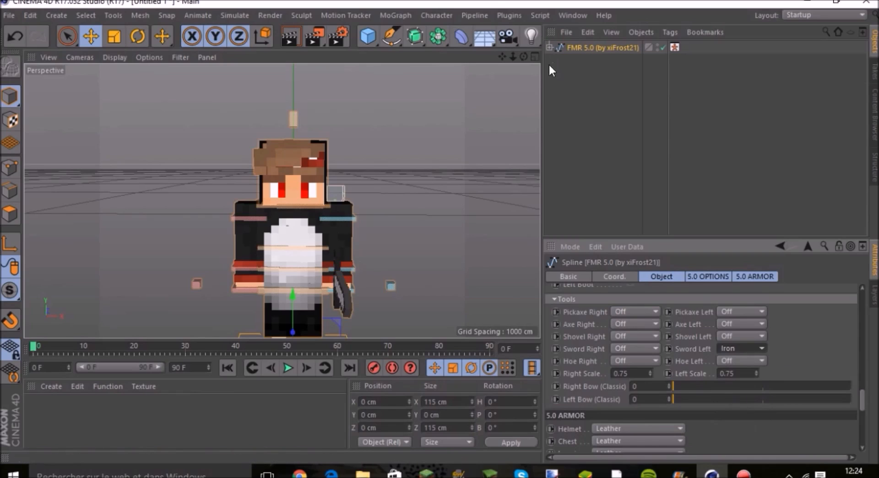
Step: Raise both arms outward with their hand controllers, placing the pink one at about X -32, Y 21, Z -10 cm
mouse_move(523, 56)
mouse_down()
mouse_move(532, 57)
mouse_move(517, 56)
mouse_up()
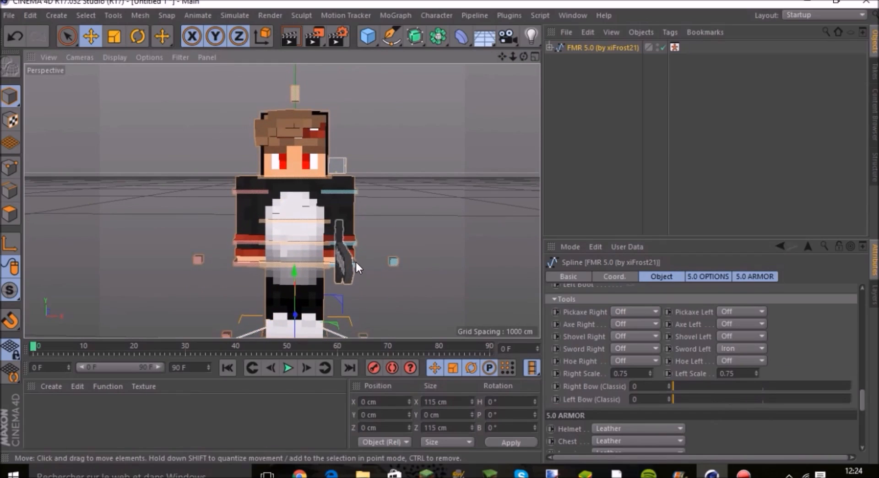
drag(524, 56, 516, 72)
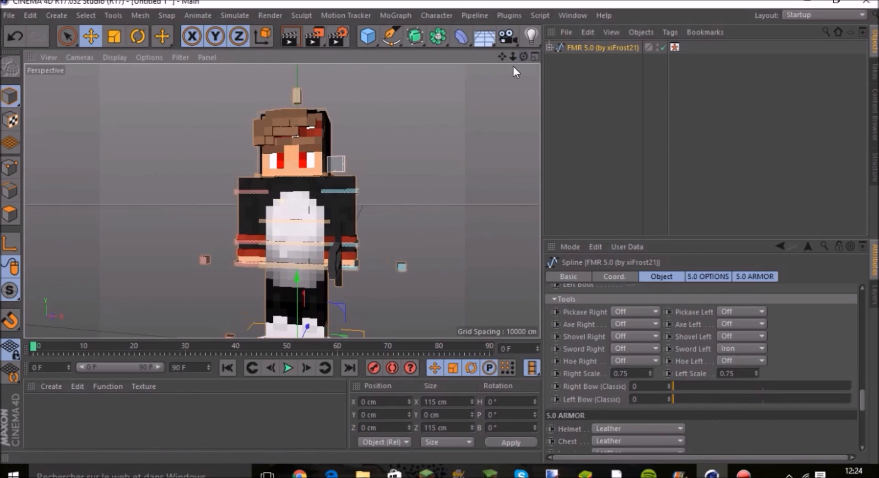
click(356, 266)
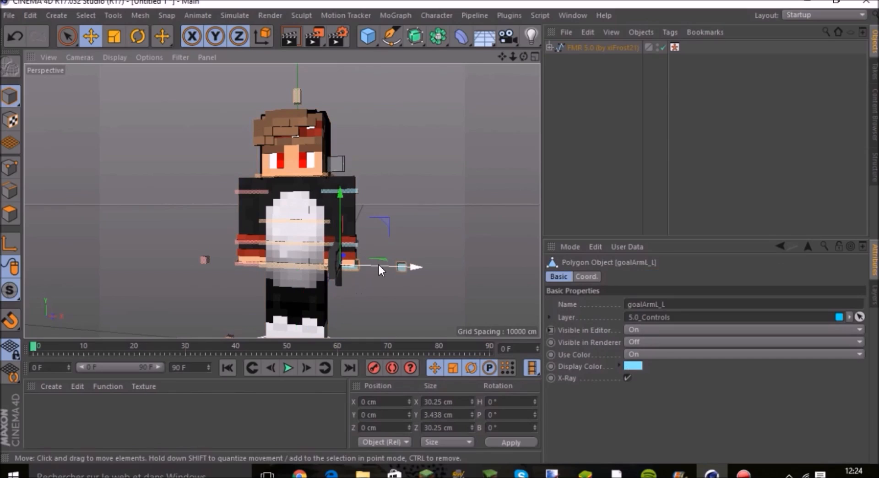
drag(394, 263, 397, 171)
drag(524, 57, 508, 95)
key(ctrl+z)
click(243, 262)
drag(222, 274, 187, 252)
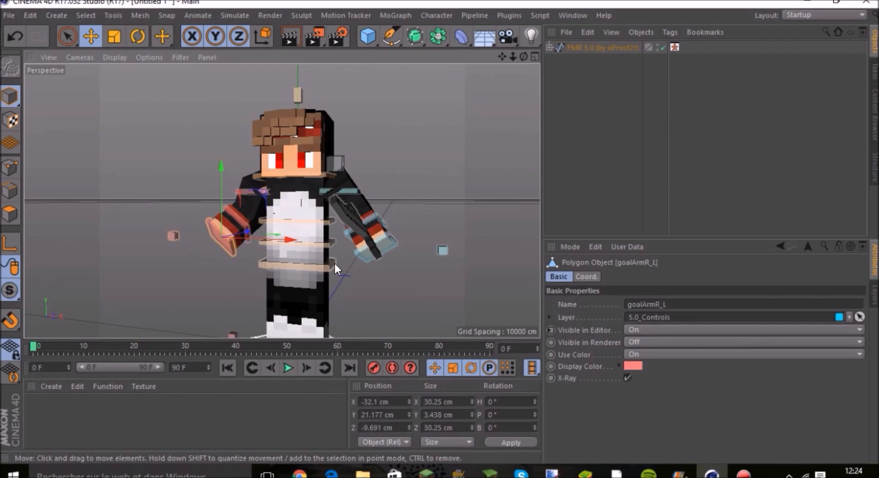
Step: Reposition the blue hand controller so the sword arm reaches farther outward and higher, with the sword across the body
drag(477, 220, 455, 225)
drag(524, 57, 440, 191)
mouse_move(400, 244)
mouse_down()
mouse_move(421, 232)
mouse_move(407, 242)
mouse_up()
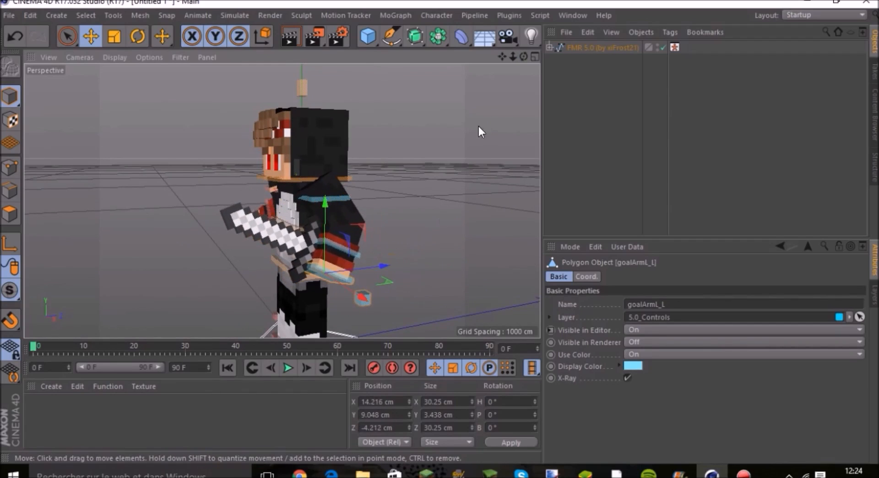
drag(524, 57, 460, 217)
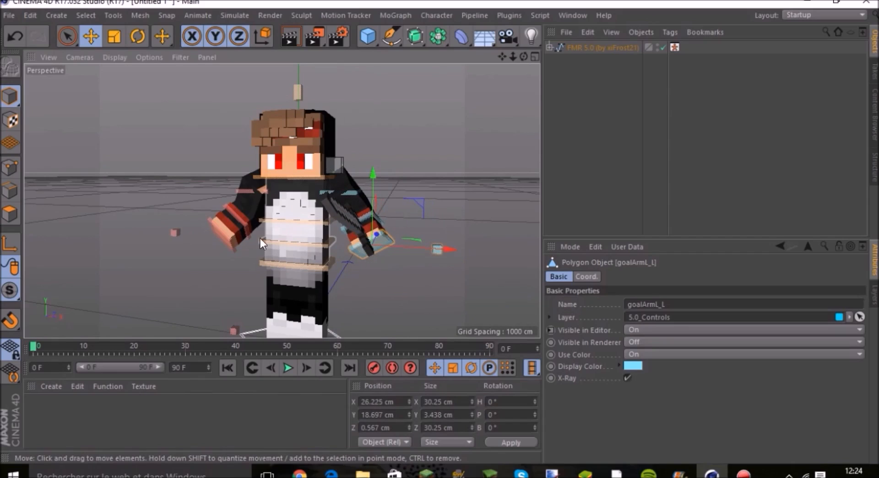
drag(436, 253, 414, 233)
drag(373, 184, 461, 207)
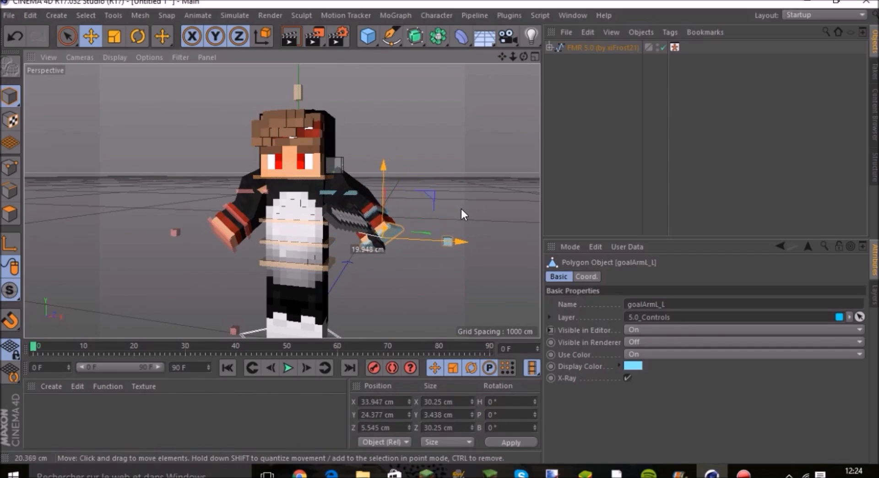
mouse_move(493, 150)
mouse_down()
mouse_move(499, 134)
mouse_move(496, 156)
mouse_move(483, 158)
mouse_move(491, 152)
mouse_up()
drag(468, 235, 461, 236)
Step: Fine-tune the height of the pink hand controller and clear the selection
click(229, 241)
drag(229, 241, 228, 258)
click(304, 267)
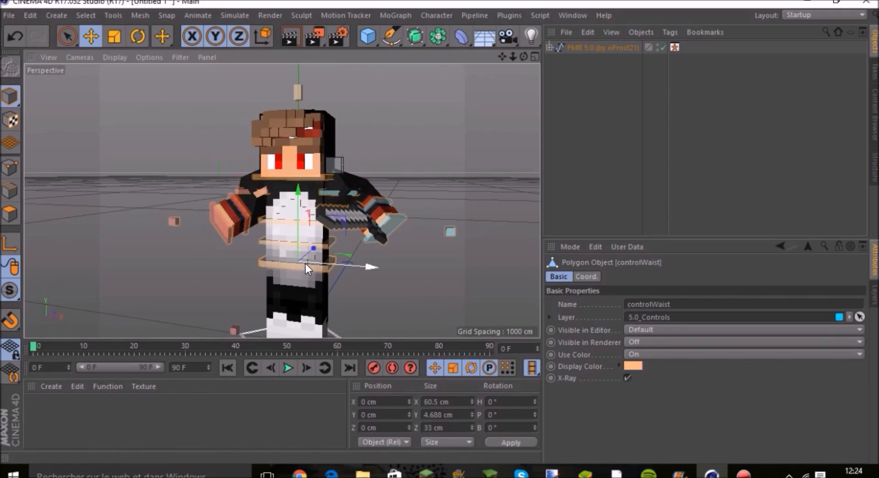
click(414, 108)
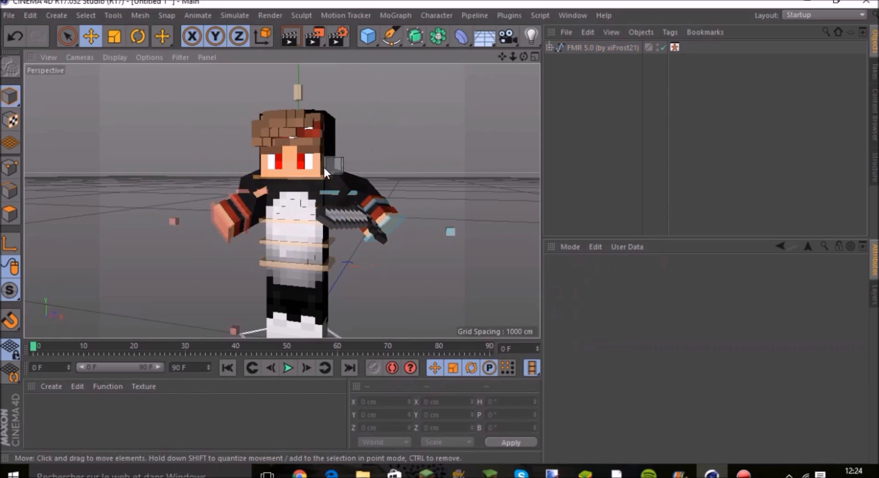
Step: Spread the legs by moving the blue foot controller outward and the pink one to about X -13, Y 20, Z -7 cm
click(138, 37)
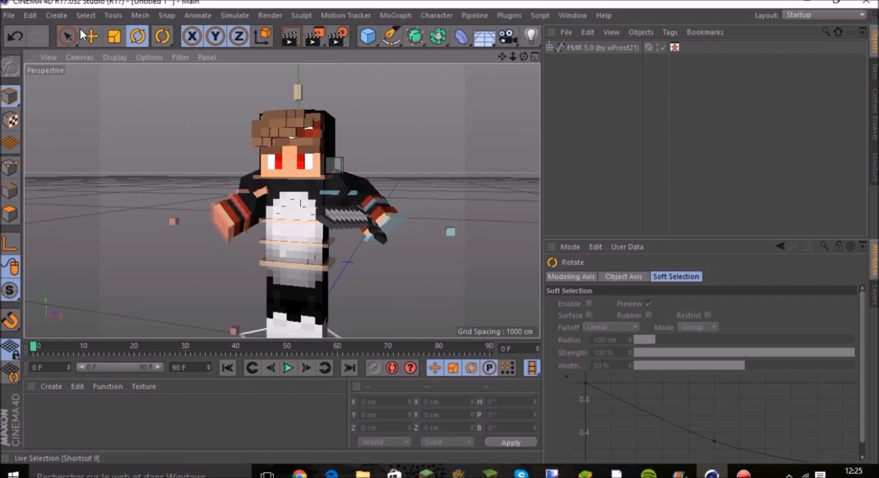
click(91, 37)
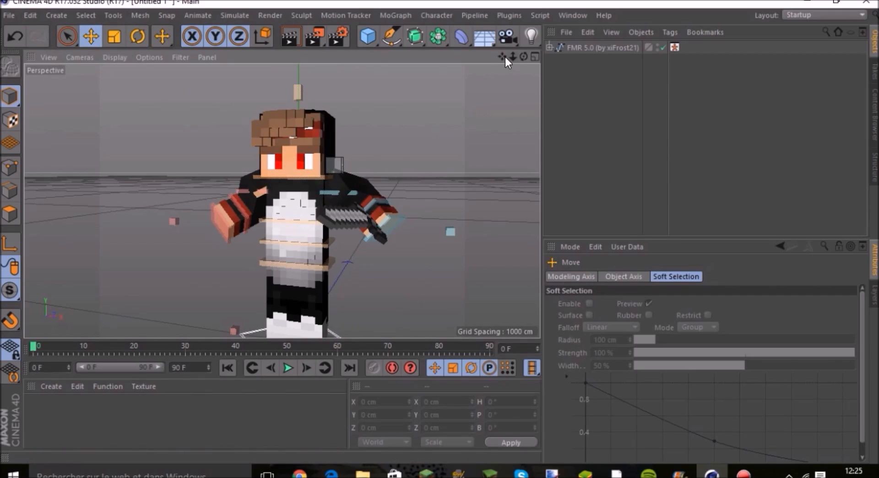
drag(504, 57, 500, 51)
click(322, 304)
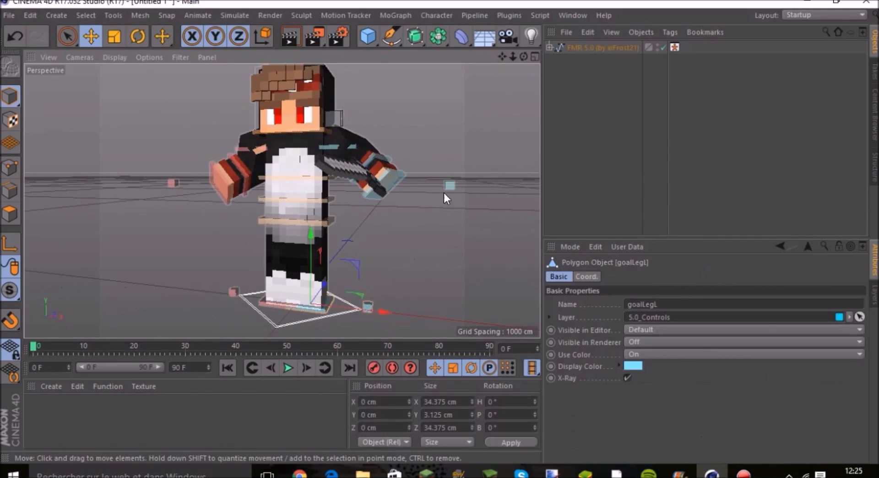
drag(517, 53, 431, 203)
drag(398, 277, 438, 253)
drag(309, 308, 225, 281)
drag(523, 56, 501, 78)
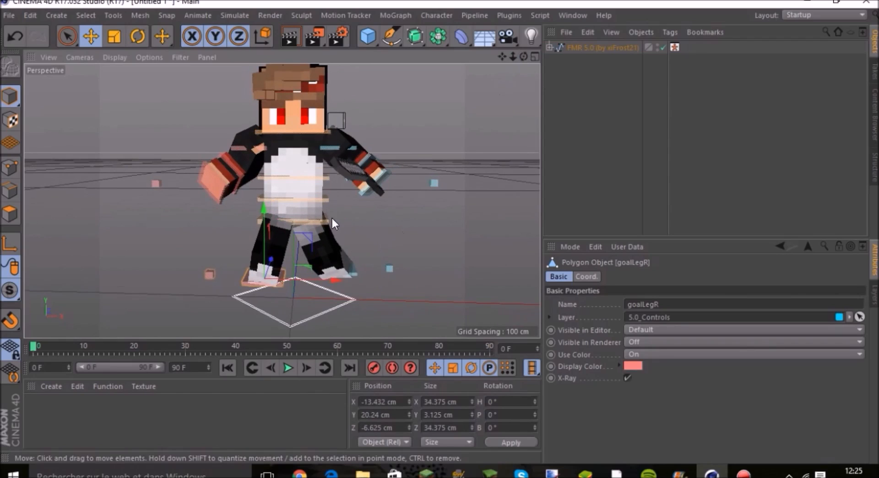
Step: Bring the blue foot controller slightly inward, to about X 21, Y 19, Z 30 cm
click(333, 266)
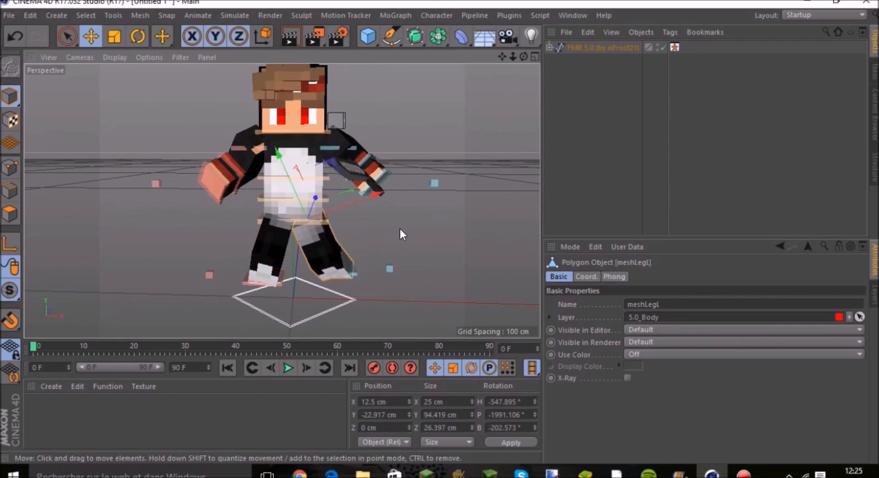
click(354, 274)
drag(414, 224, 408, 225)
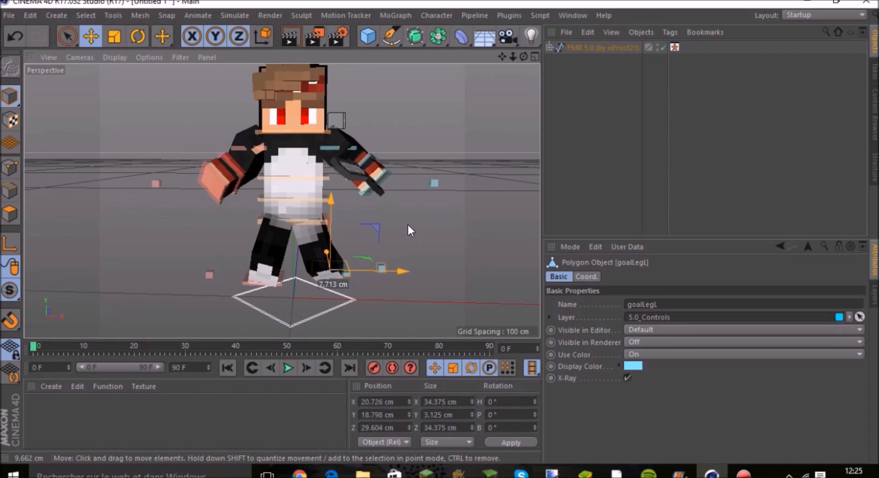
Step: Rotate the neck controller to about H 17°, P 5.5°, B 10° to turn and tilt the head, and clear the selection
click(138, 38)
click(280, 132)
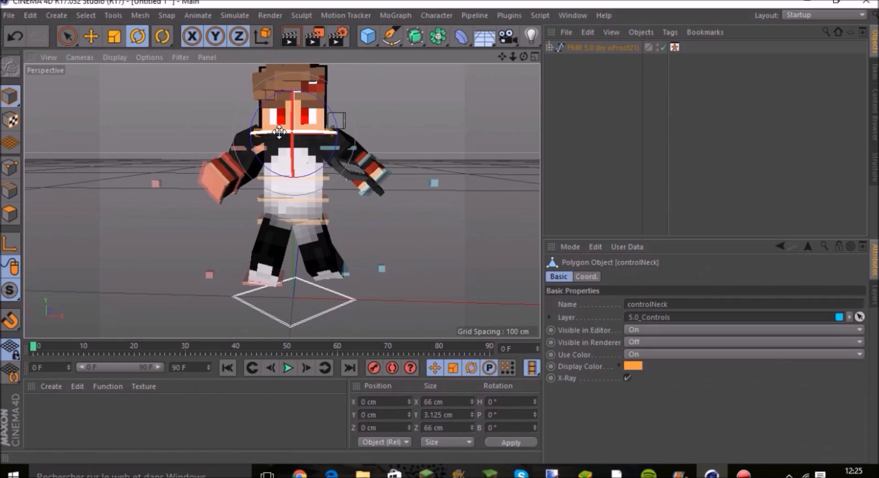
click(186, 125)
click(258, 133)
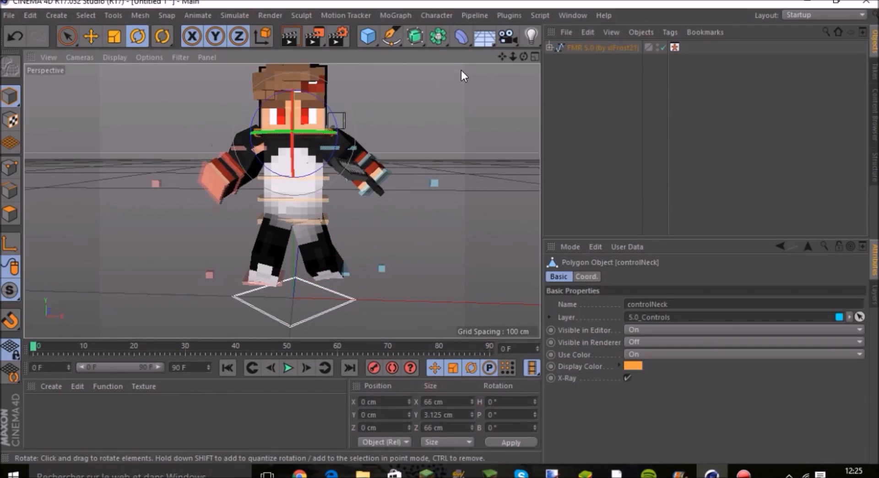
drag(524, 58, 494, 83)
drag(276, 160, 282, 160)
drag(307, 121, 313, 125)
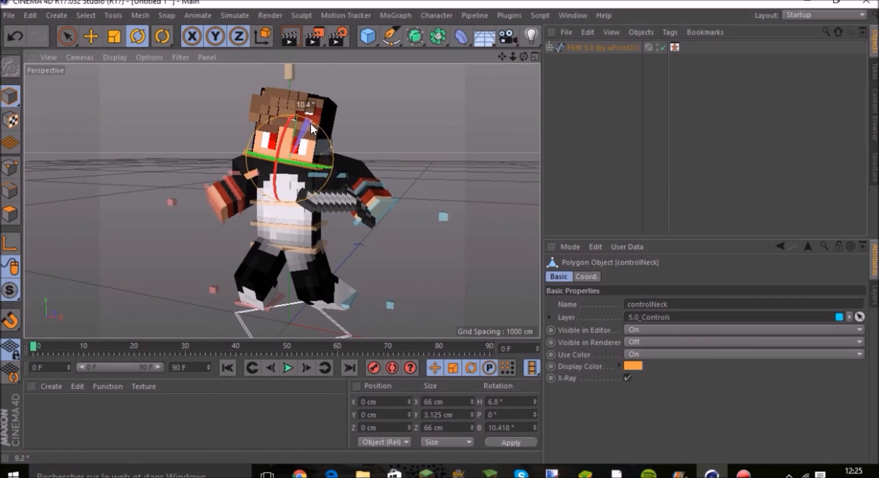
drag(276, 159, 284, 159)
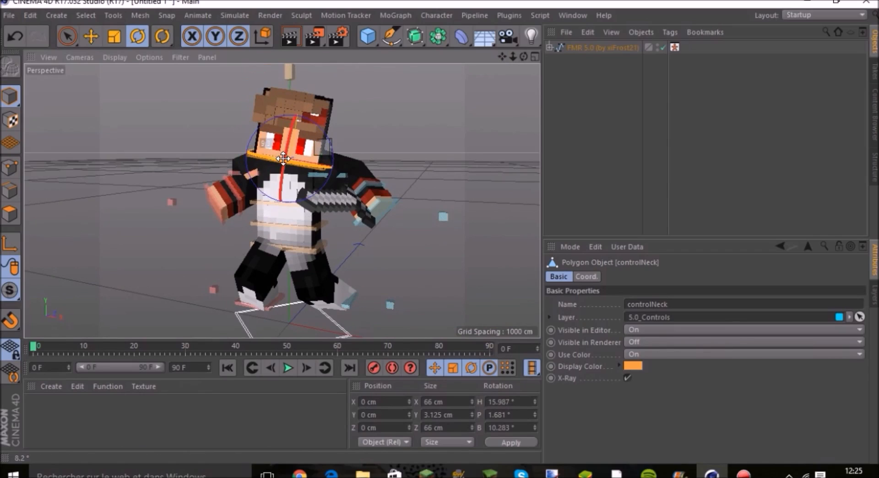
drag(285, 160, 290, 153)
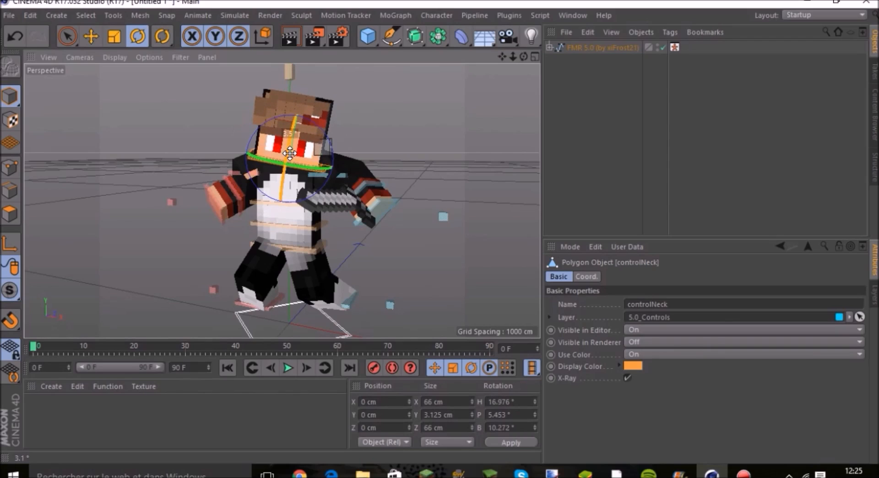
click(394, 128)
mouse_move(523, 57)
mouse_down()
mouse_move(492, 67)
mouse_move(458, 58)
mouse_move(523, 71)
mouse_up()
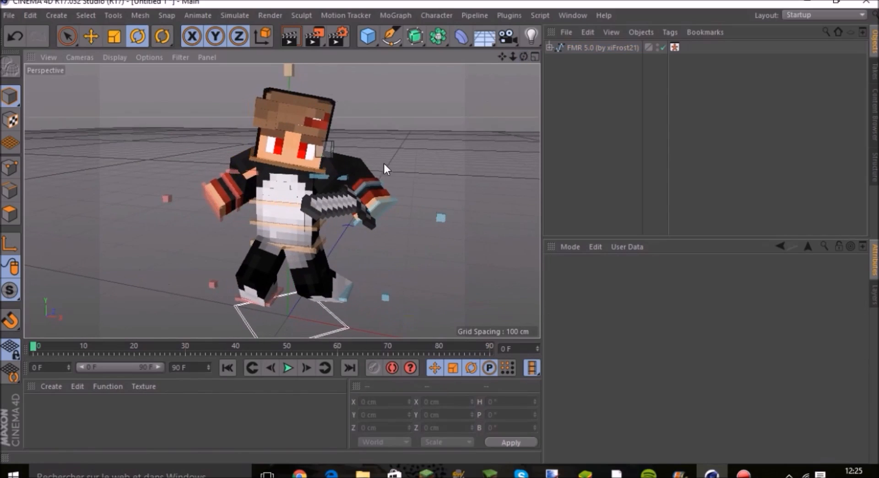
Step: Rotate the back controller to twist and tilt the upper body slightly, and clear the selection
click(296, 247)
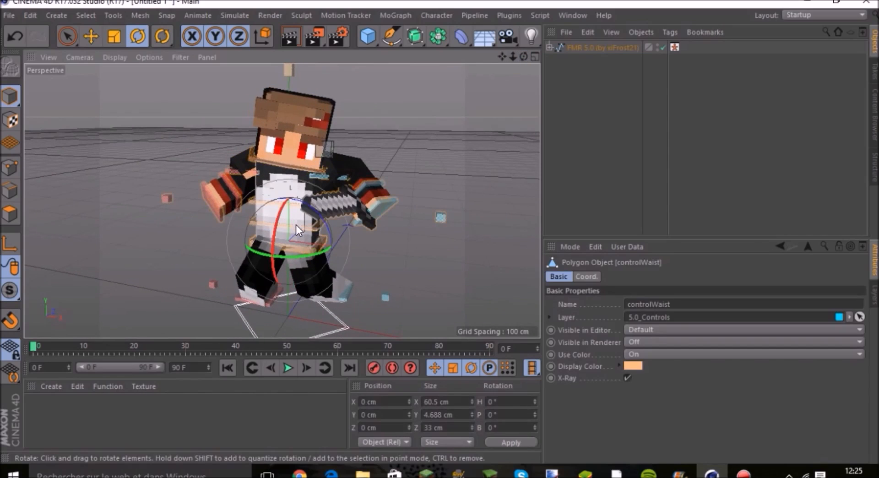
click(293, 219)
drag(276, 196, 277, 197)
click(285, 203)
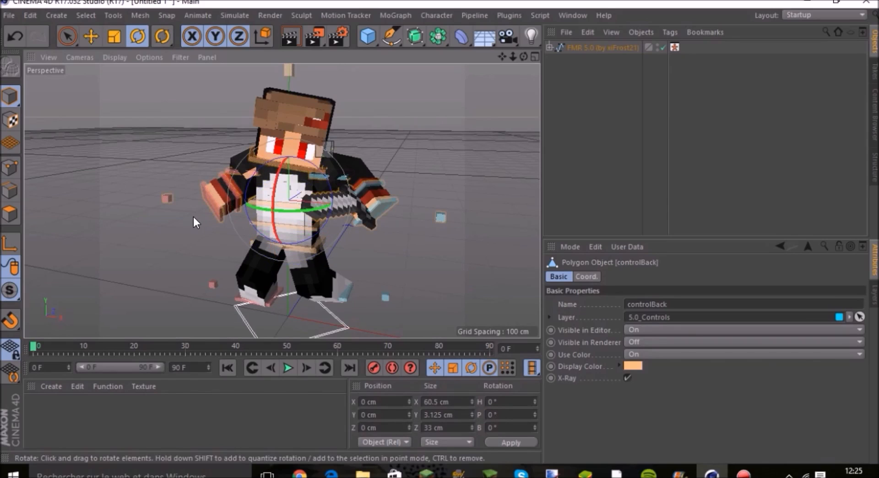
mouse_move(270, 198)
mouse_down()
mouse_move(273, 191)
mouse_move(278, 197)
mouse_up()
click(289, 154)
drag(288, 152, 292, 141)
click(392, 147)
drag(523, 55, 500, 59)
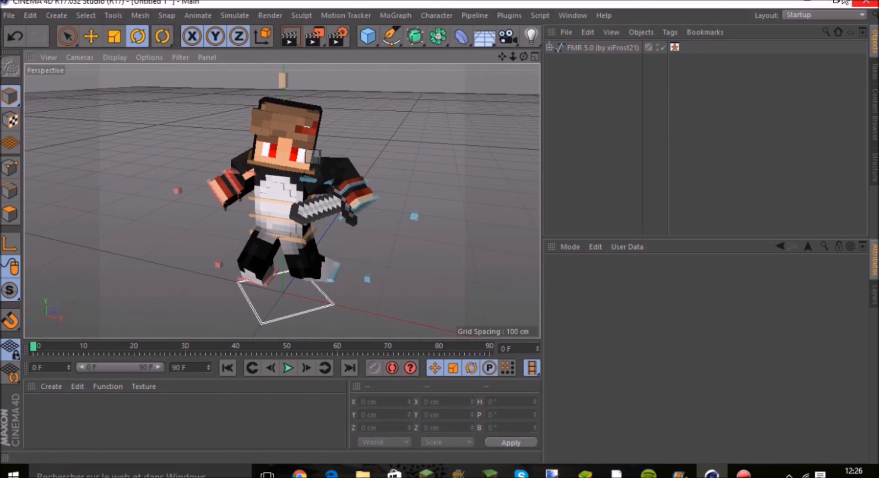
Step: Open the scene file "Minecraft-Lightroom [v2] by AtmoArtworks.c4d" from the "pack c4d" folder inside the logos folder
click(810, 4)
double_click(482, 213)
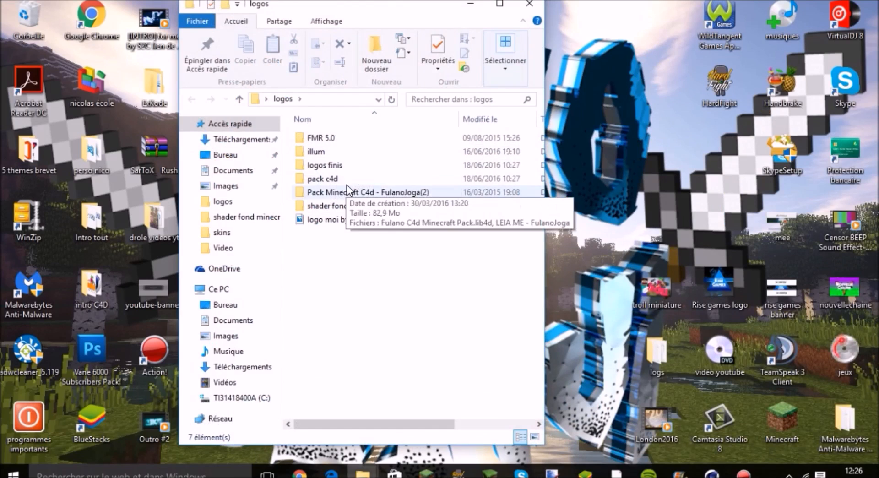
double_click(345, 178)
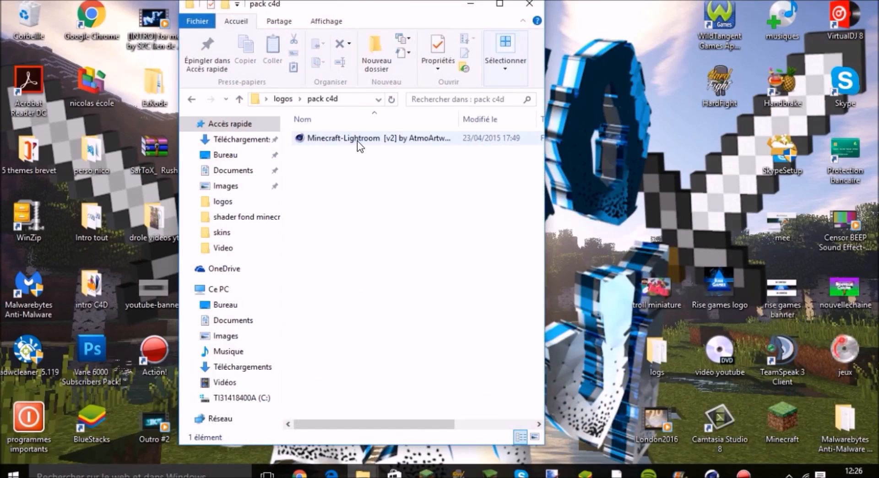
double_click(357, 141)
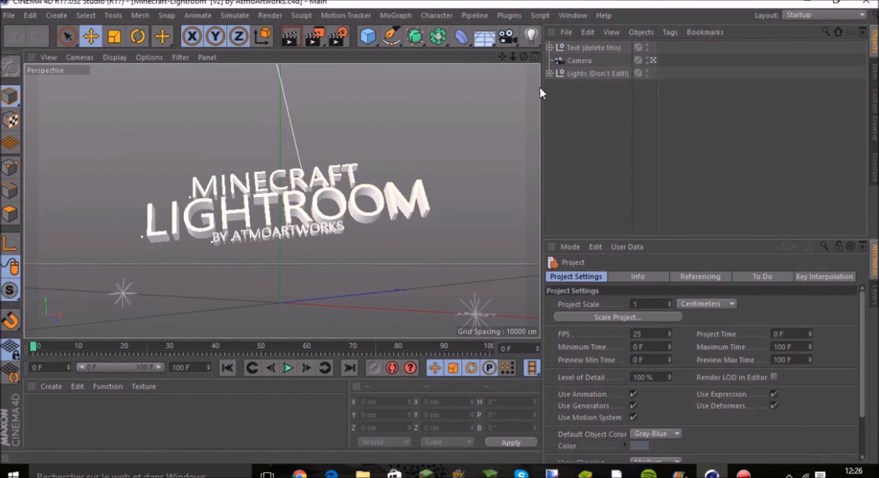
Step: Delete the "Text (delete this)" and Camera objects from the lightroom scene, keeping only the lights
click(580, 48)
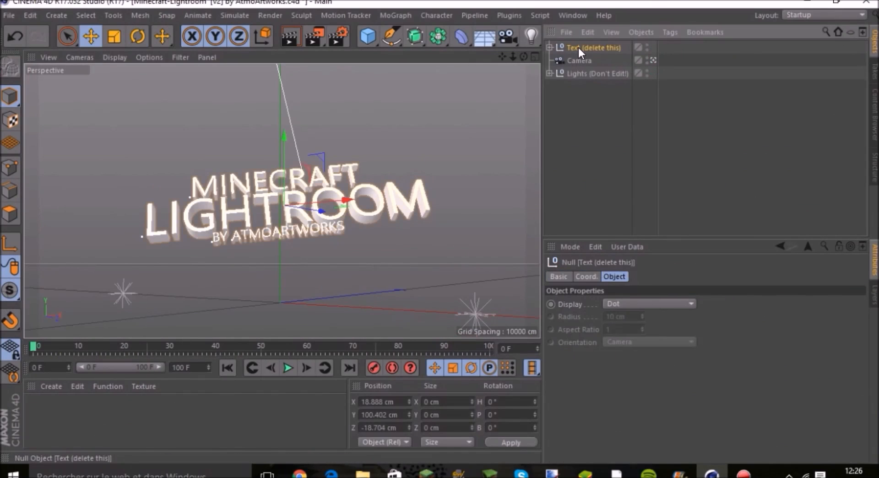
key(Delete)
click(579, 48)
key(Delete)
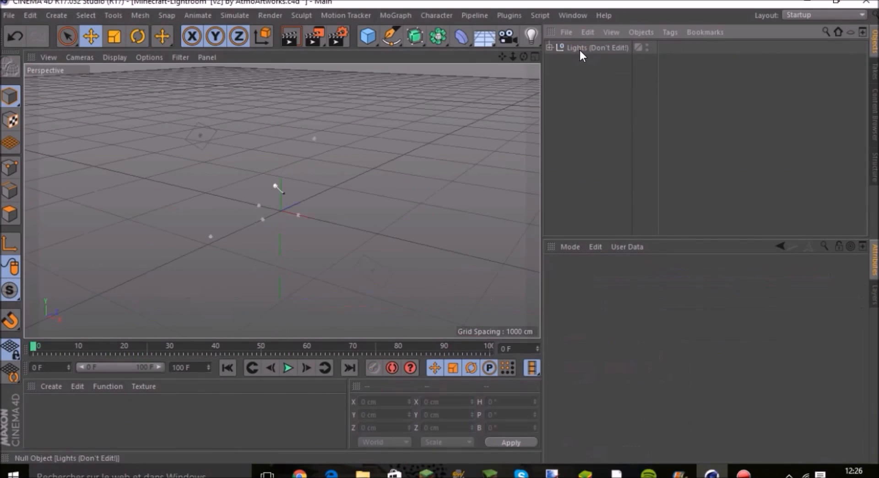
Step: Return to the Untitled 1 project and add a camera that frames the whole character from the front
click(568, 16)
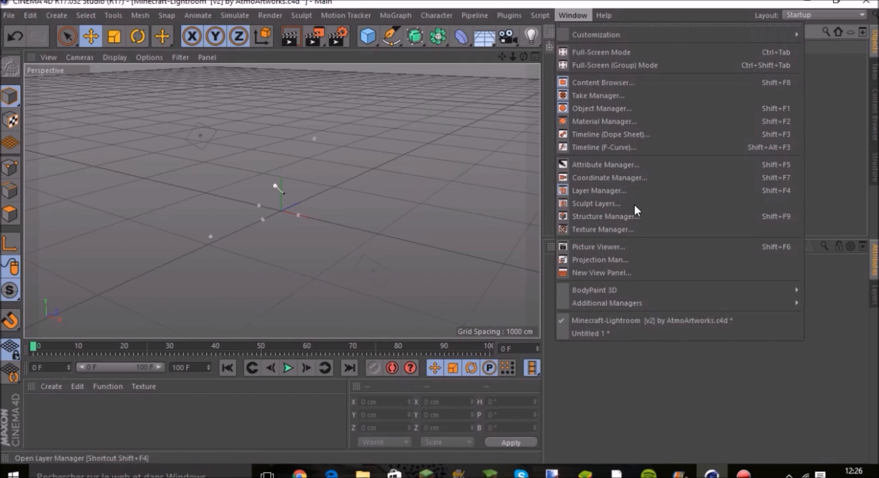
click(608, 332)
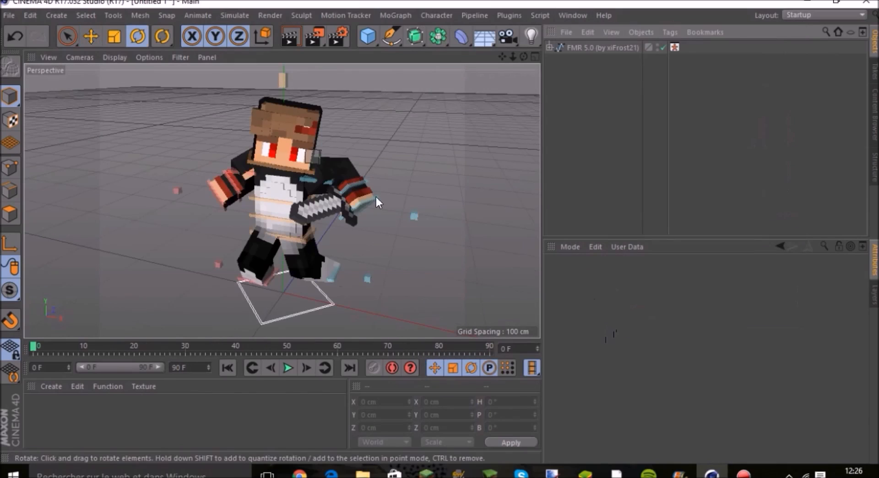
drag(522, 57, 523, 70)
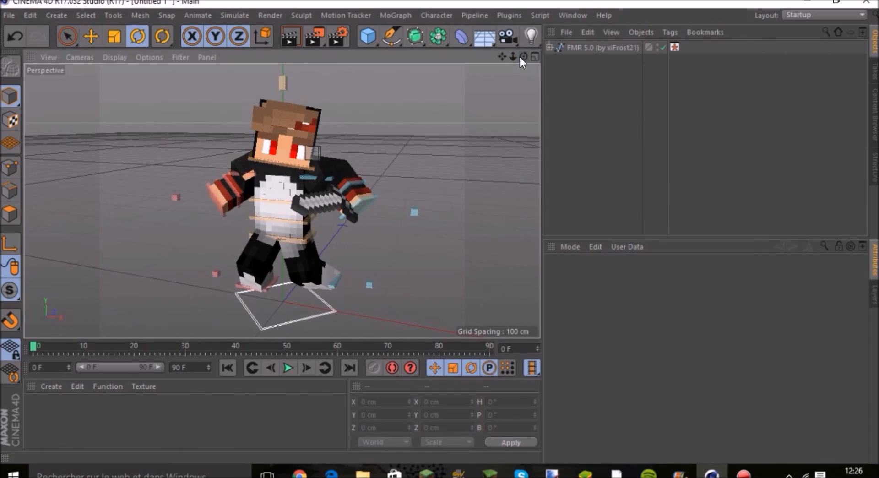
click(507, 35)
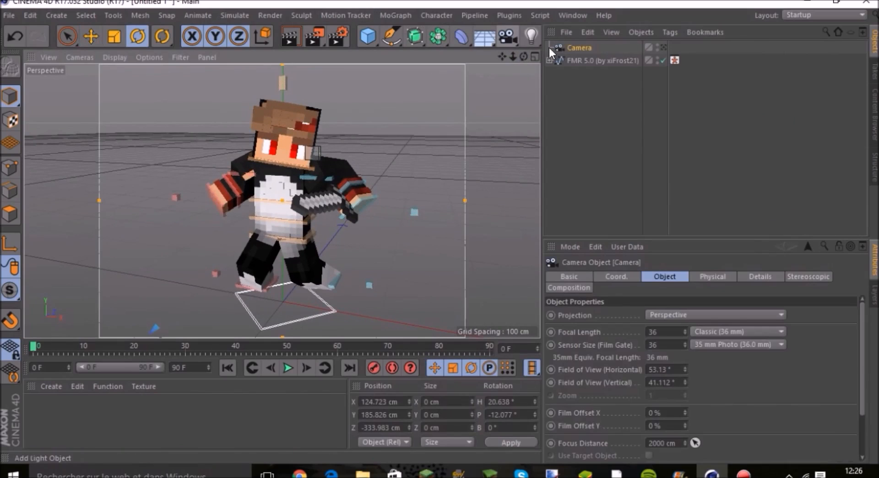
click(663, 46)
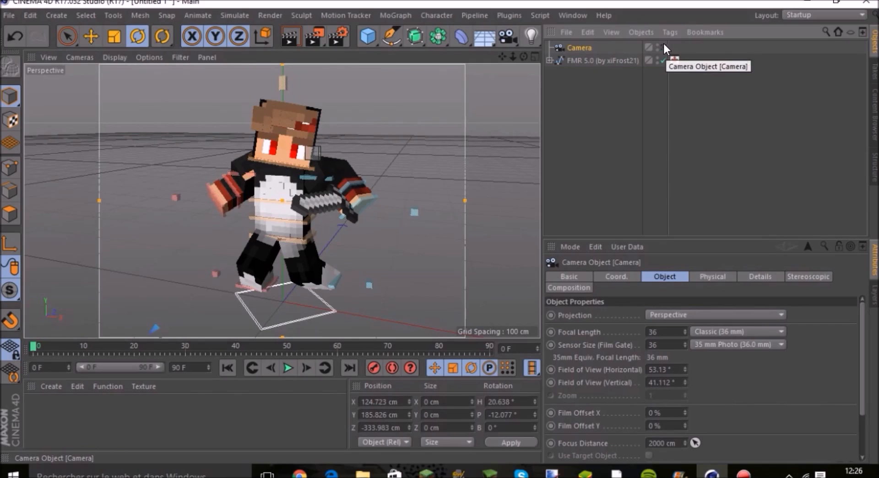
scroll(510, 88, down, 3)
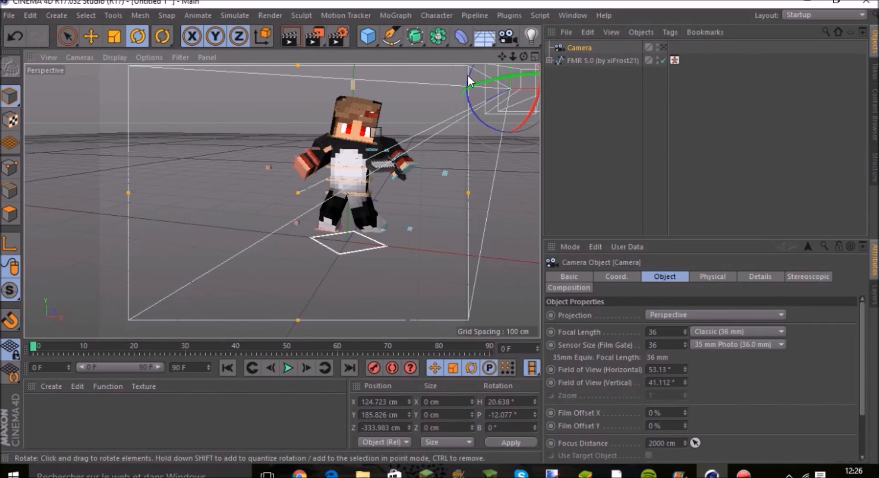
Step: Bank the camera to about -4.6°, move it to about X 116, Y 181, Z -311 cm, and check its framing
mouse_move(468, 82)
mouse_down()
mouse_move(472, 71)
mouse_move(473, 87)
mouse_move(458, 75)
mouse_up()
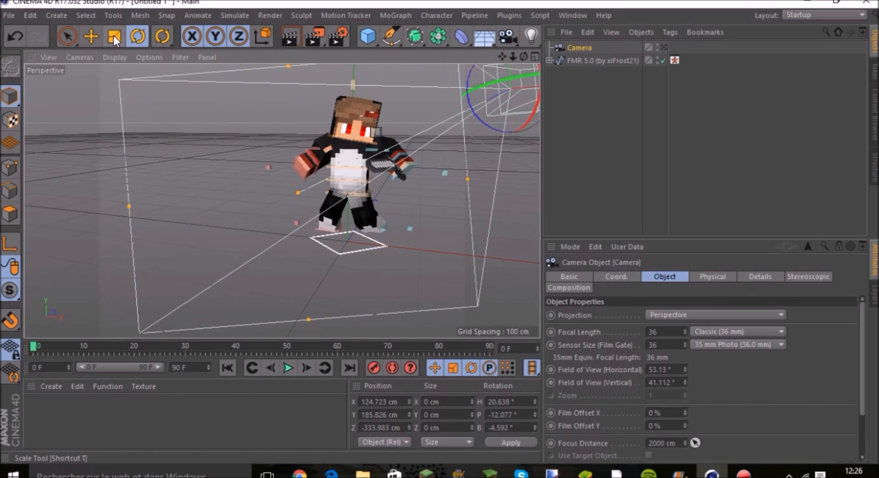
click(91, 36)
drag(479, 104, 452, 111)
click(662, 45)
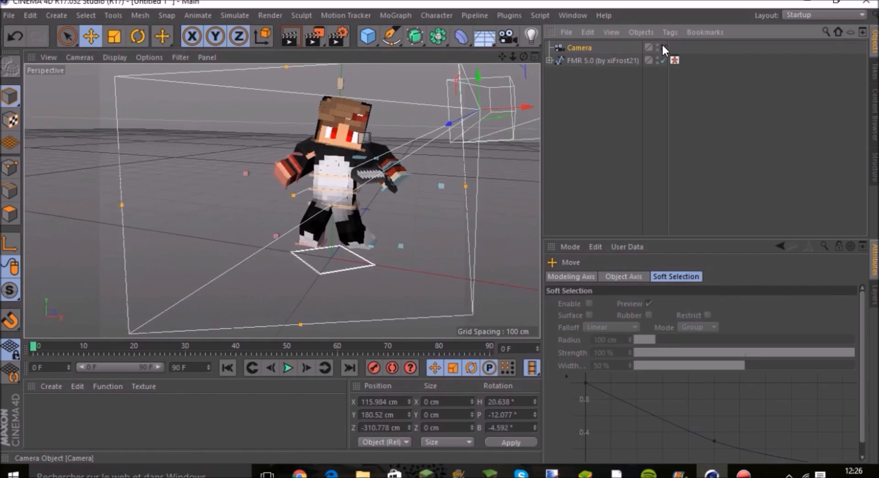
click(661, 43)
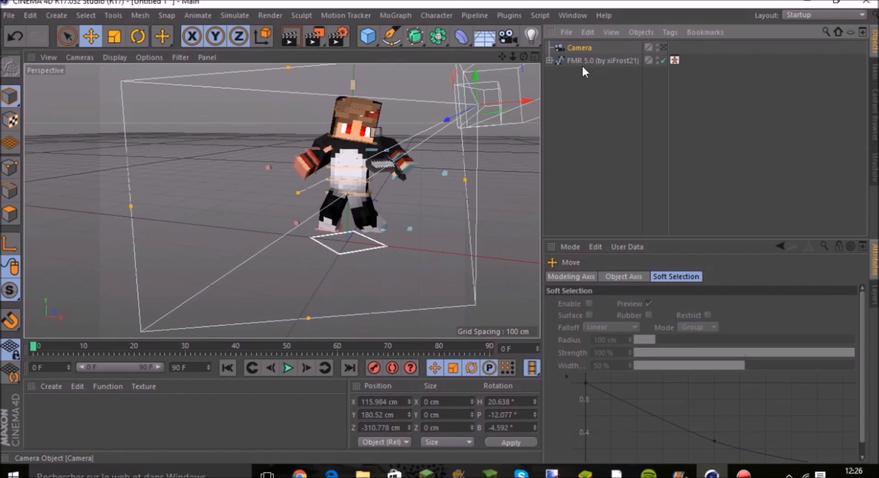
Step: Move the camera closer to the character, to about X 89, Y 181, Z -243 cm, and look through it
drag(455, 114, 399, 134)
click(661, 45)
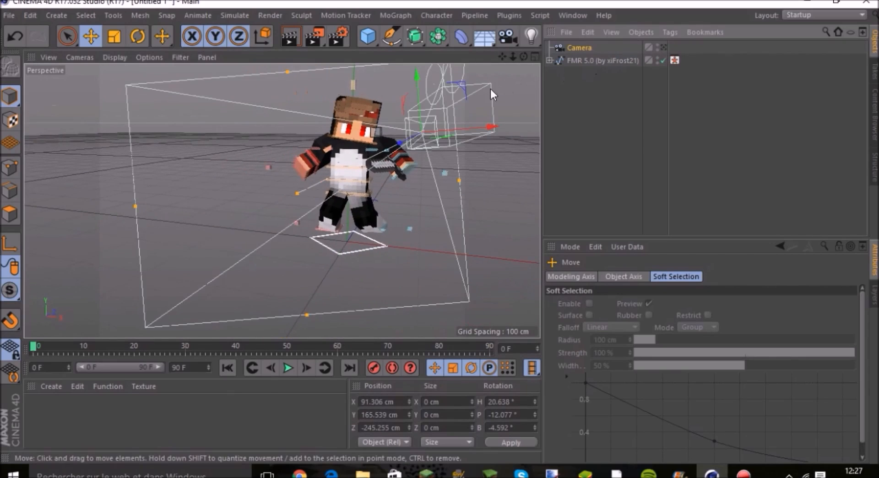
drag(411, 70, 411, 63)
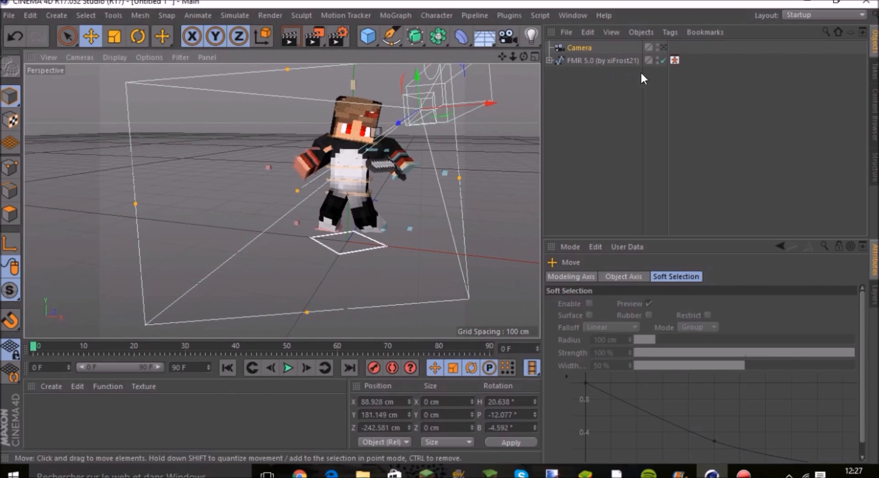
click(661, 44)
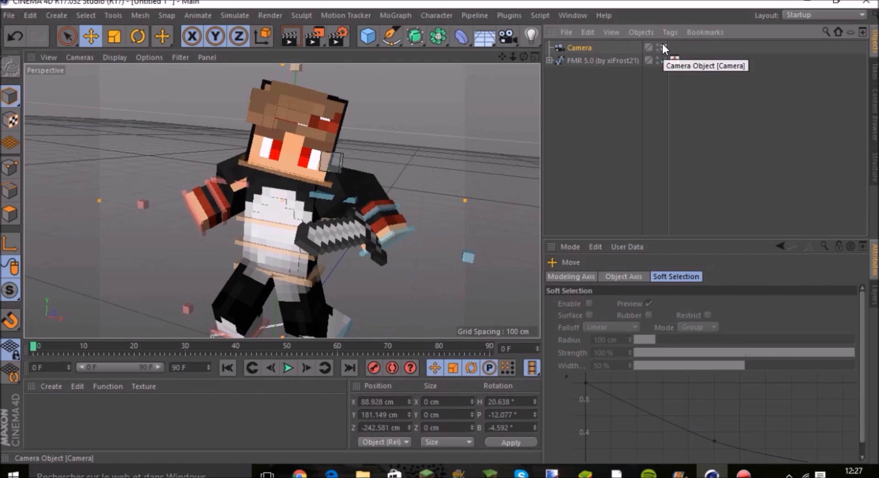
Step: Compare the camera framing, bring the camera in to about X 81, Y 187, Z -224 cm, and look through it
click(662, 45)
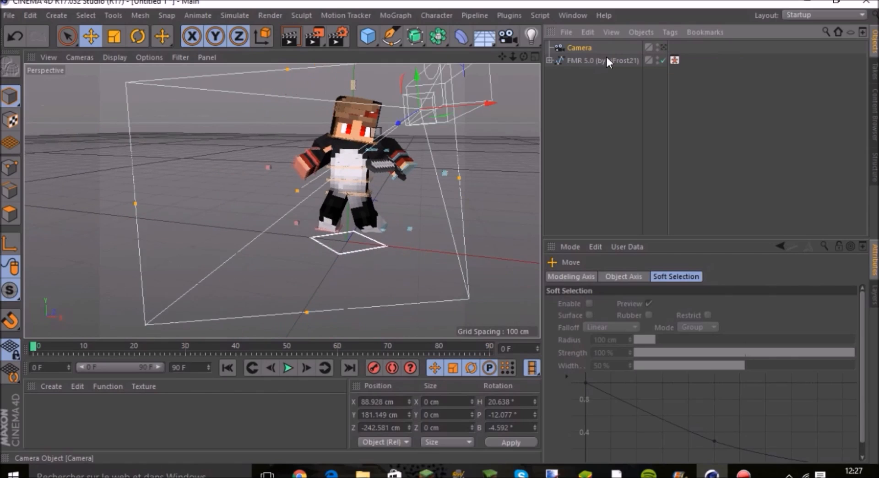
click(663, 45)
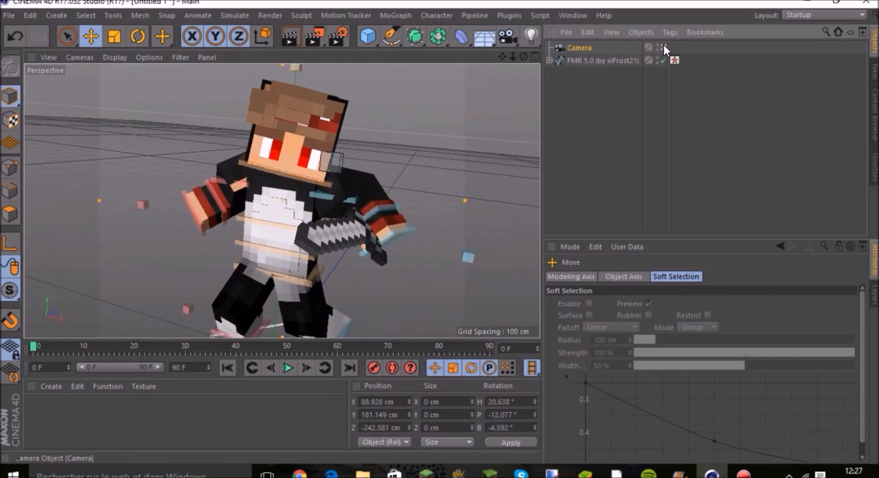
click(663, 45)
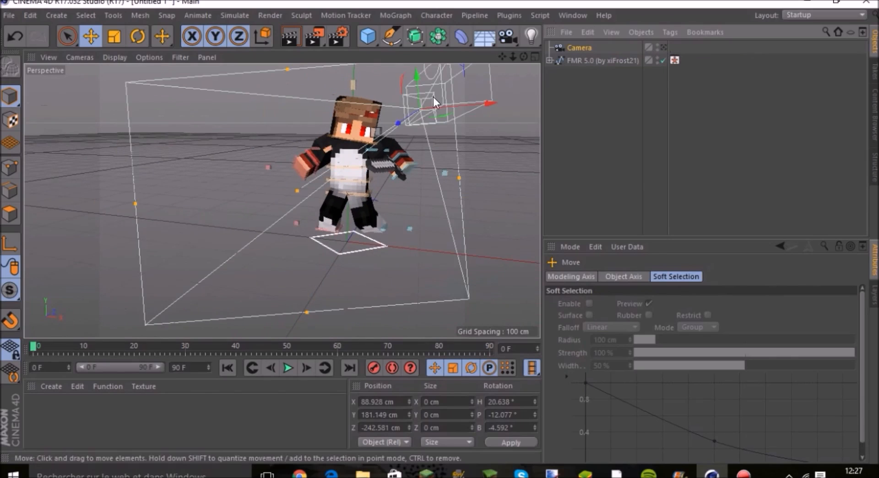
drag(409, 115, 410, 73)
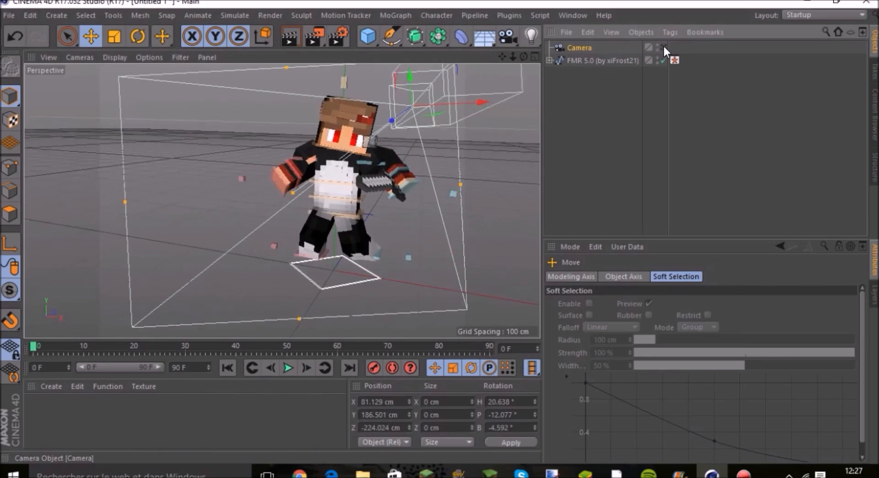
click(663, 45)
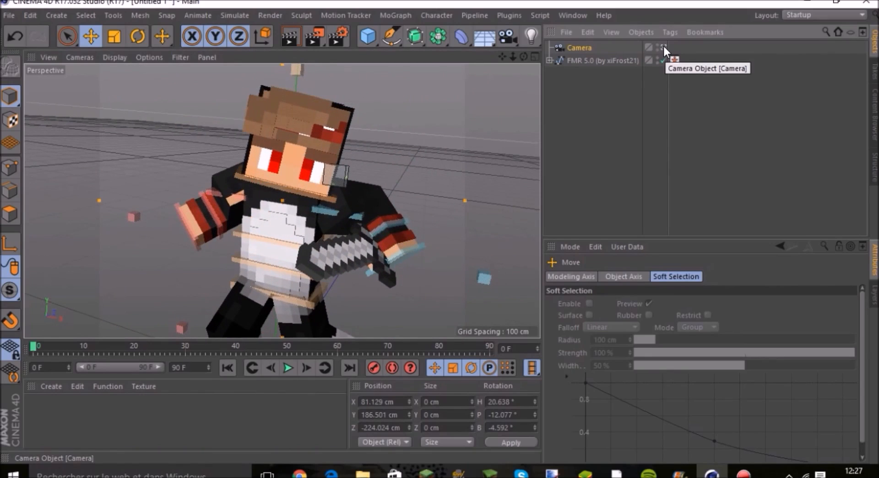
Step: Extrude the grey centre row of polygons along the visible side of the sword blade by 1 cm
click(597, 61)
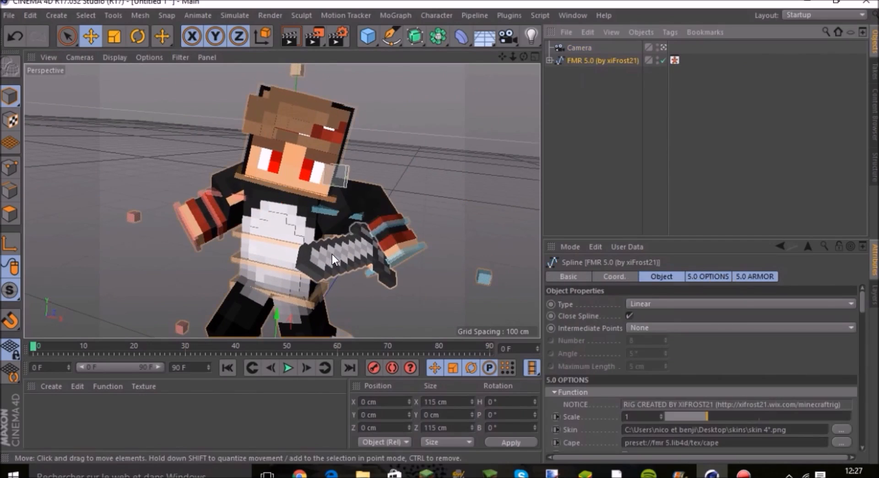
click(321, 255)
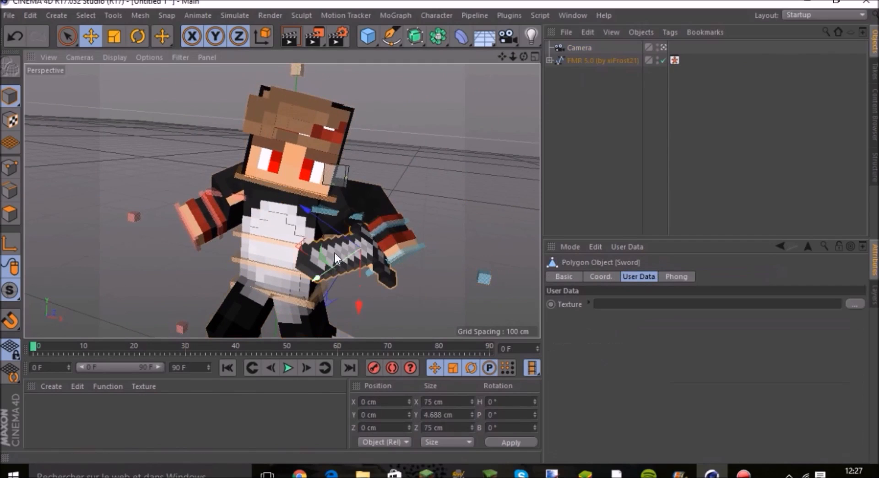
click(9, 213)
click(67, 36)
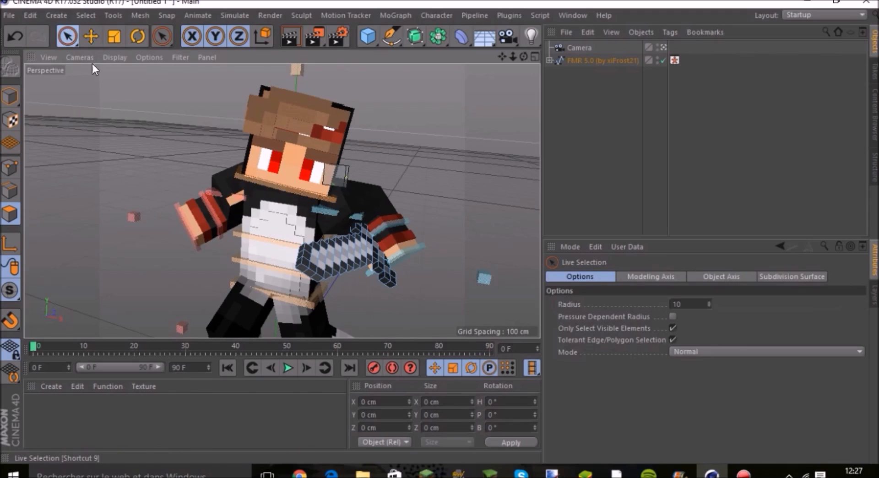
scroll(340, 252, up, 8)
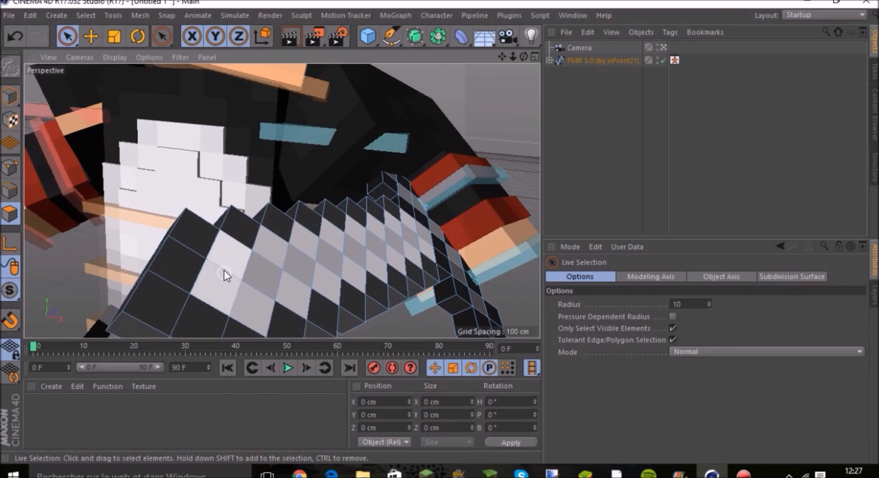
drag(524, 56, 491, 88)
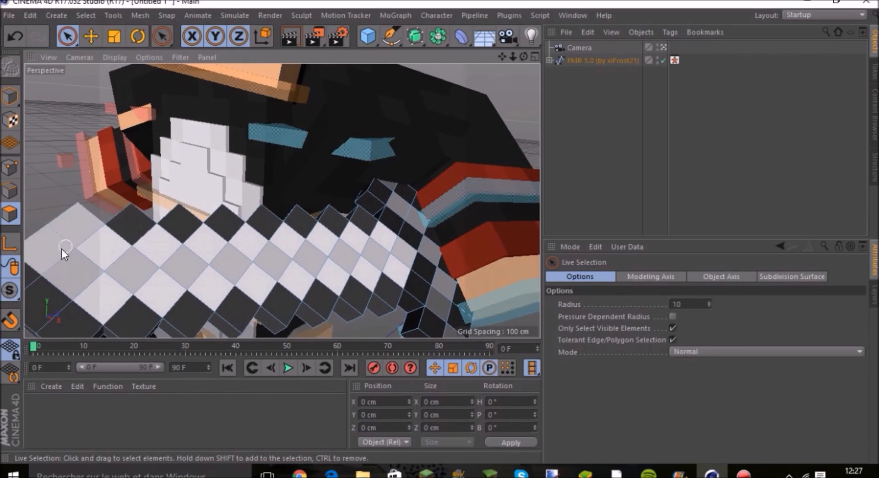
mouse_move(62, 276)
mouse_down()
mouse_move(169, 260)
mouse_move(397, 252)
mouse_up()
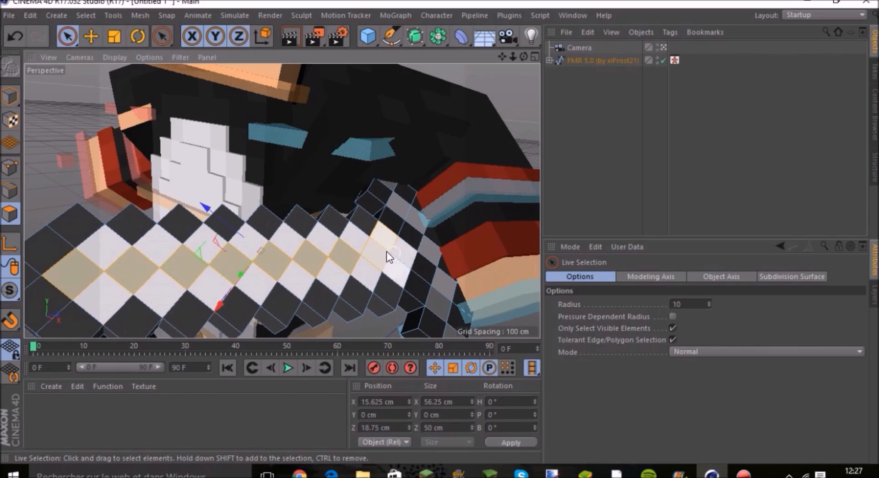
mouse_move(69, 268)
mouse_down()
mouse_move(60, 268)
mouse_move(154, 273)
mouse_move(278, 251)
mouse_move(400, 255)
mouse_up()
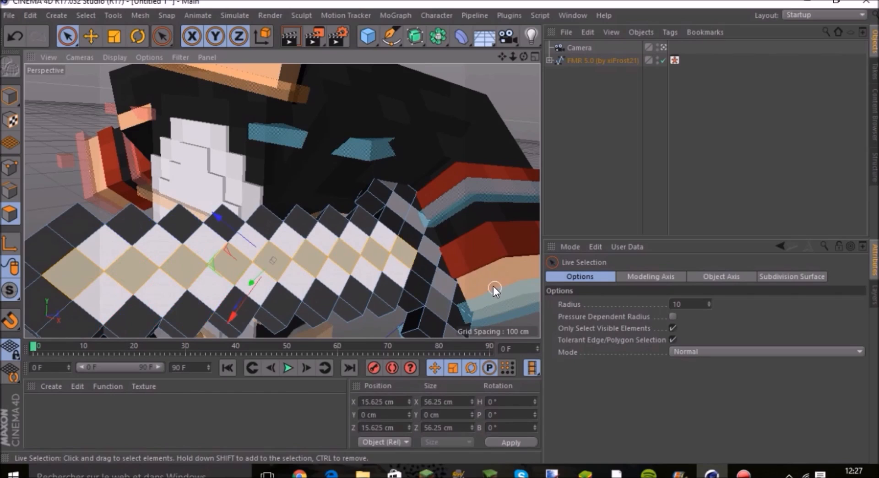
key(d)
key(Return)
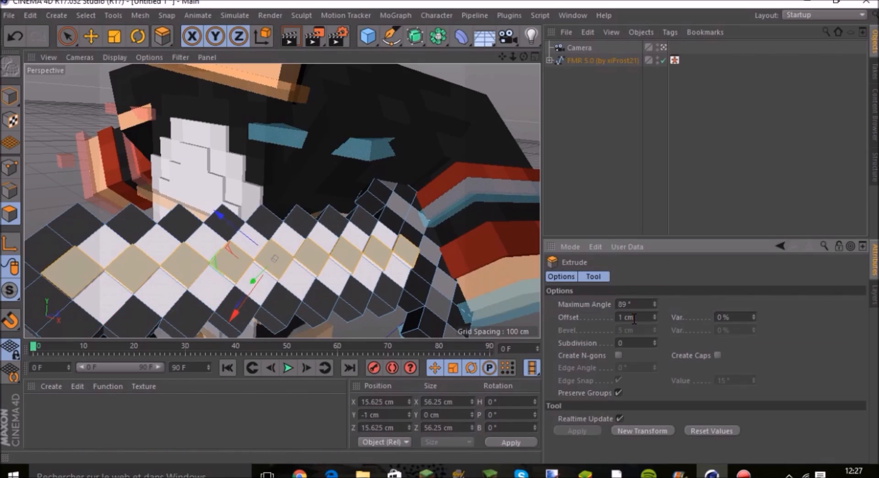
Step: Extrude the grey centre row of polygons along the other side of the sword blade by 1 cm, and return to model mode
drag(524, 57, 632, 60)
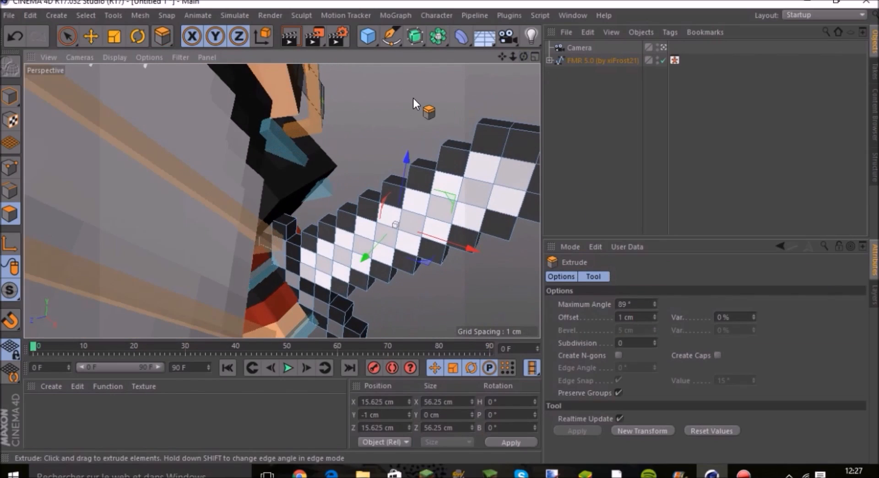
click(67, 36)
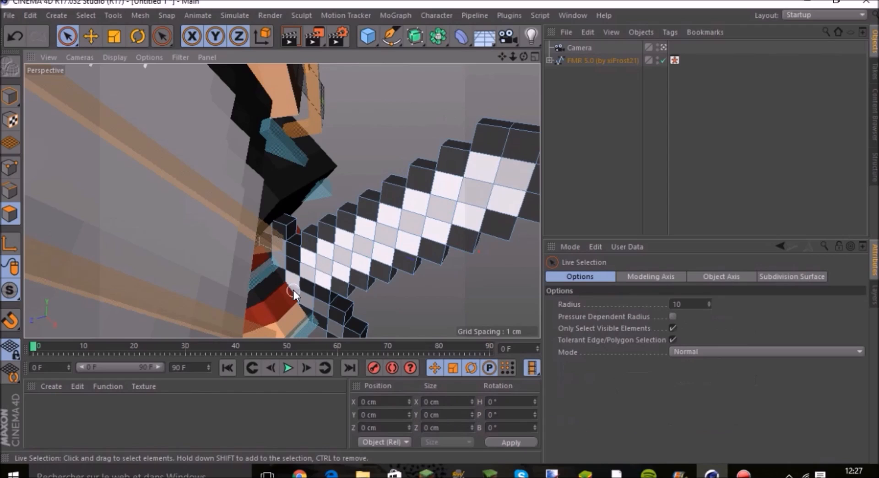
click(307, 271)
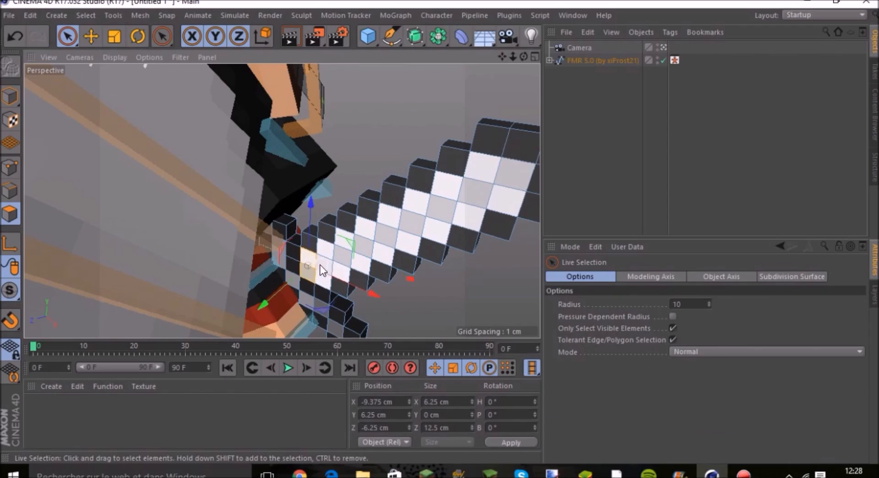
scroll(309, 279, up, 3)
click(308, 267)
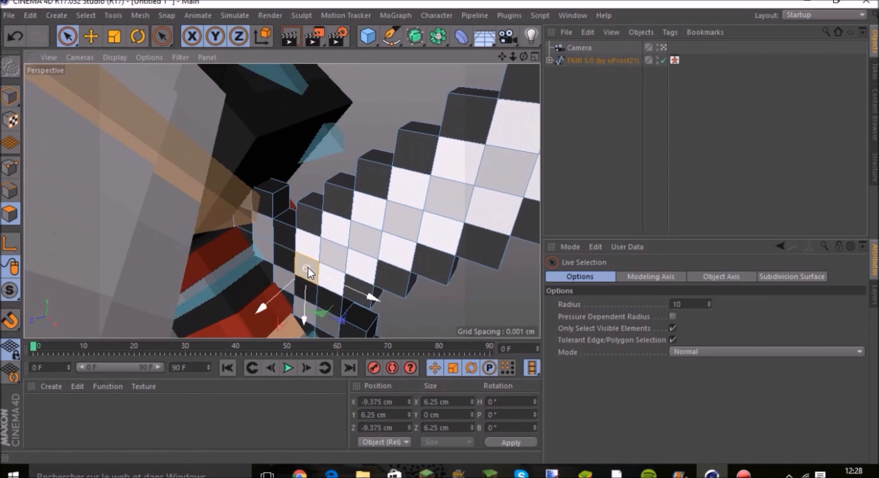
shift+drag(328, 255, 364, 235)
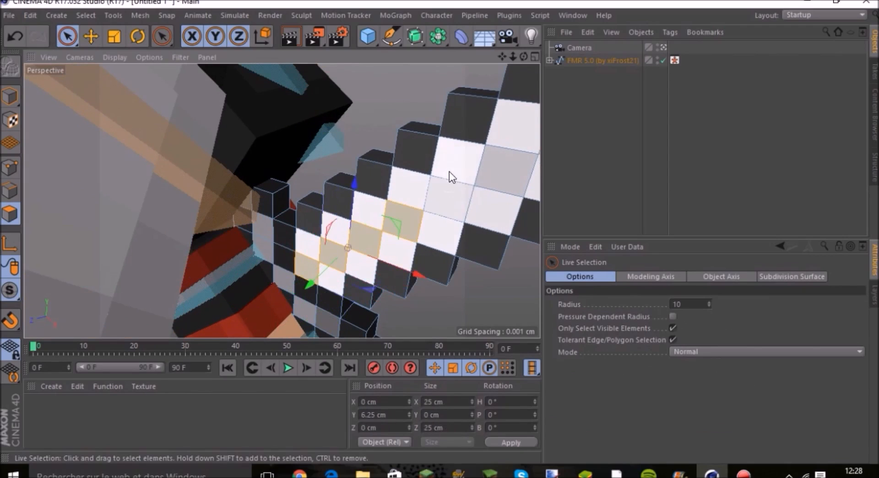
alt+drag(483, 120, 504, 138)
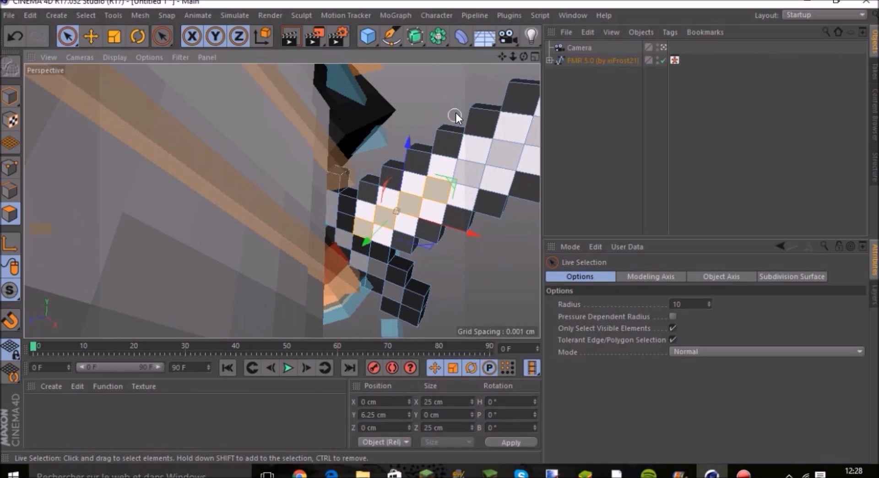
drag(502, 56, 479, 80)
mouse_move(383, 225)
shift+mouse_down()
mouse_move(499, 165)
mouse_move(487, 162)
shift+mouse_up()
drag(502, 57, 474, 137)
shift+click(452, 179)
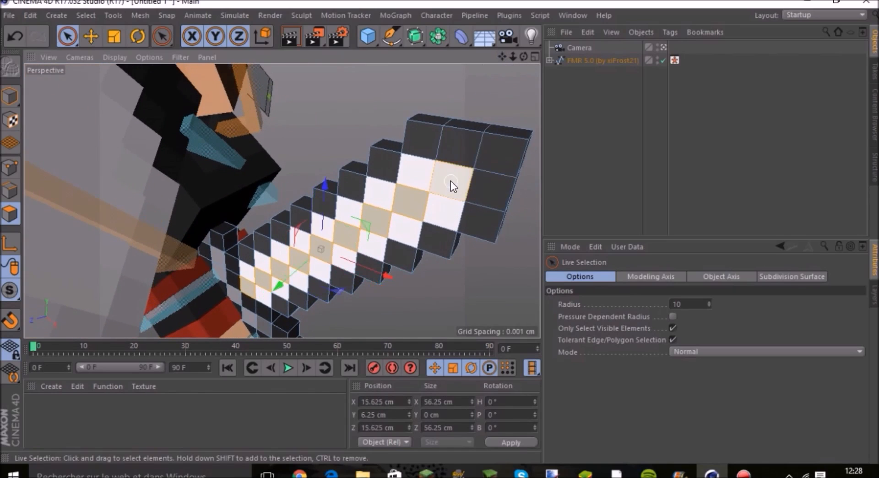
key(d)
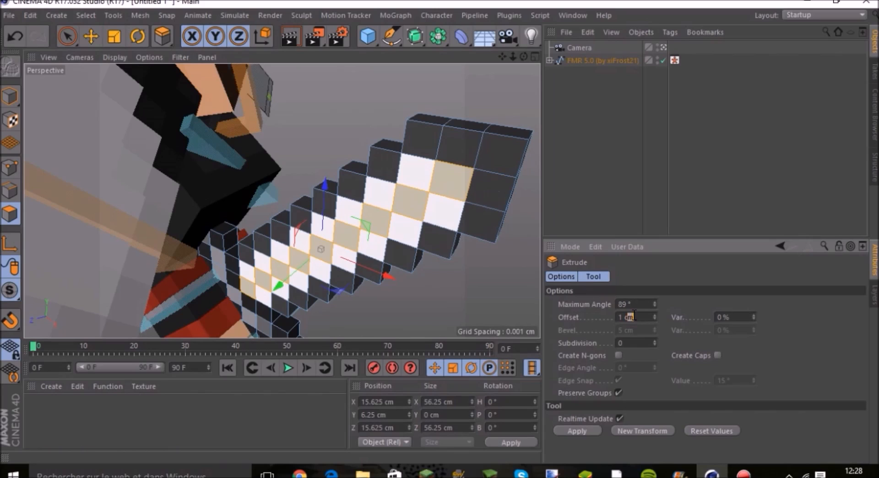
mouse_move(524, 57)
mouse_down()
mouse_move(494, 69)
mouse_move(521, 56)
mouse_up()
click(14, 95)
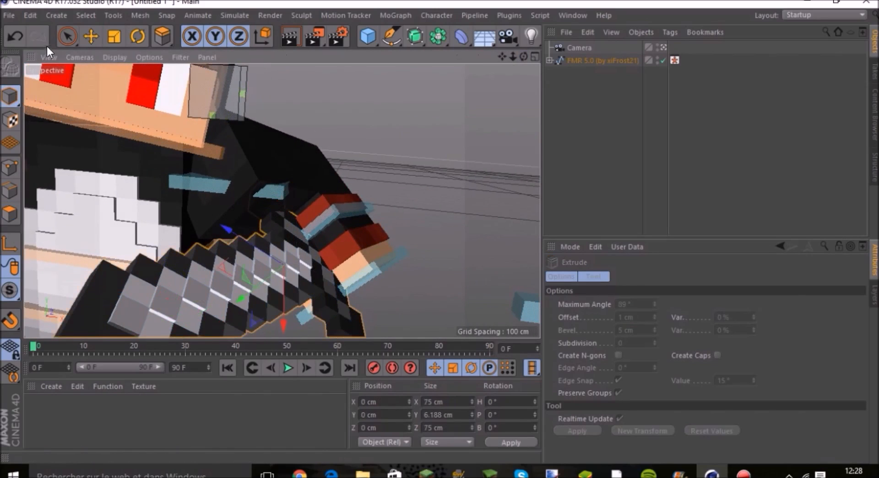
Step: Compare the view through the camera with the free perspective view of the whole character
key(e)
scroll(420, 131, down, 2)
scroll(419, 132, down, 4)
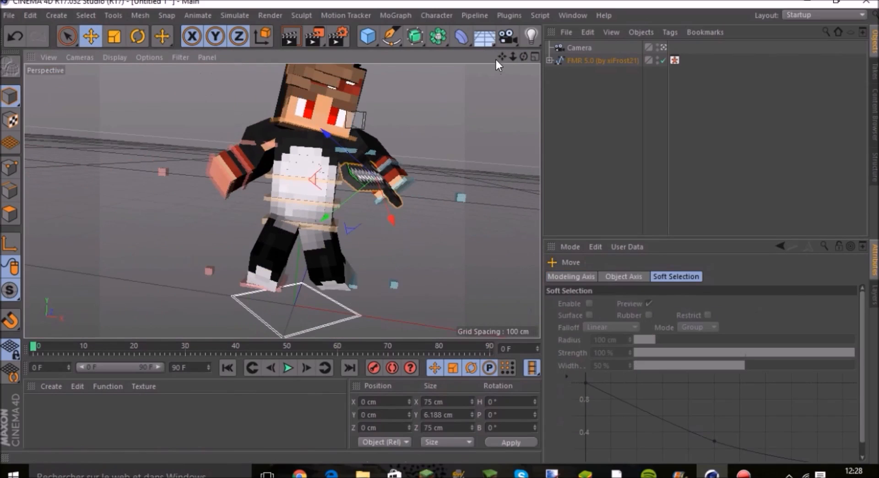
click(664, 47)
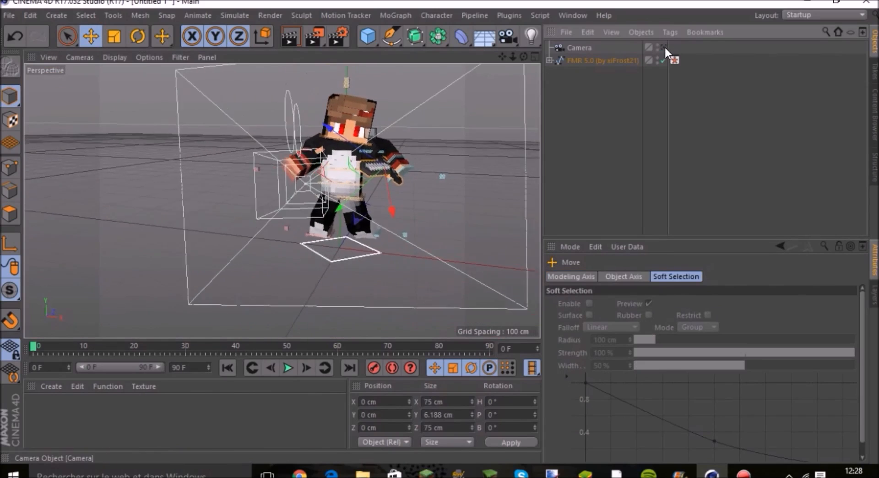
click(664, 47)
click(664, 47)
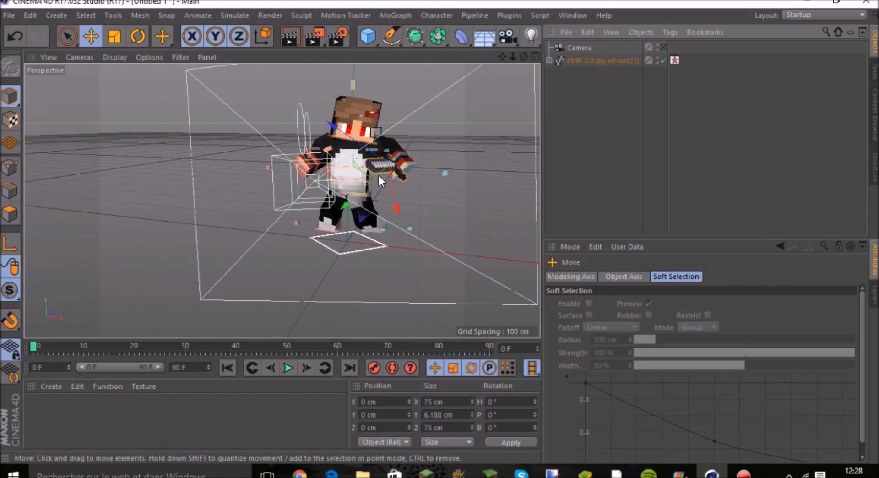
Step: Move the camera sideways to about X 128, Y 145, Z -283 cm, and check the framing through it
click(576, 47)
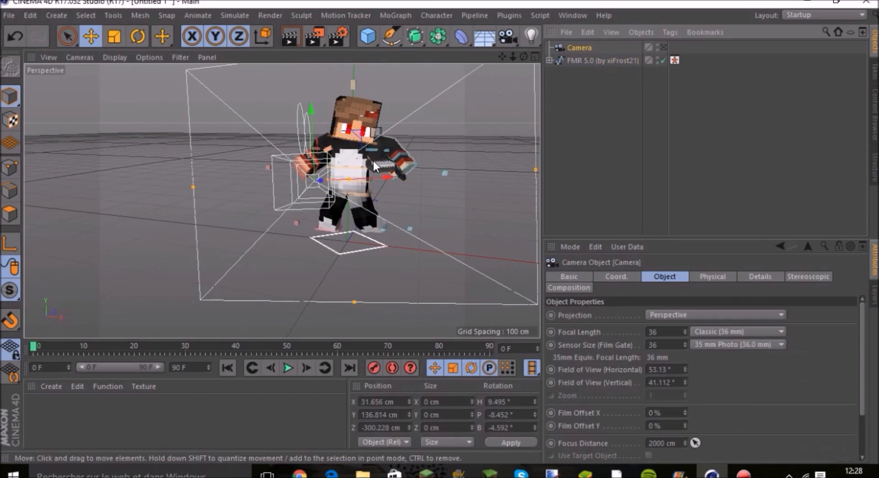
drag(385, 176, 532, 165)
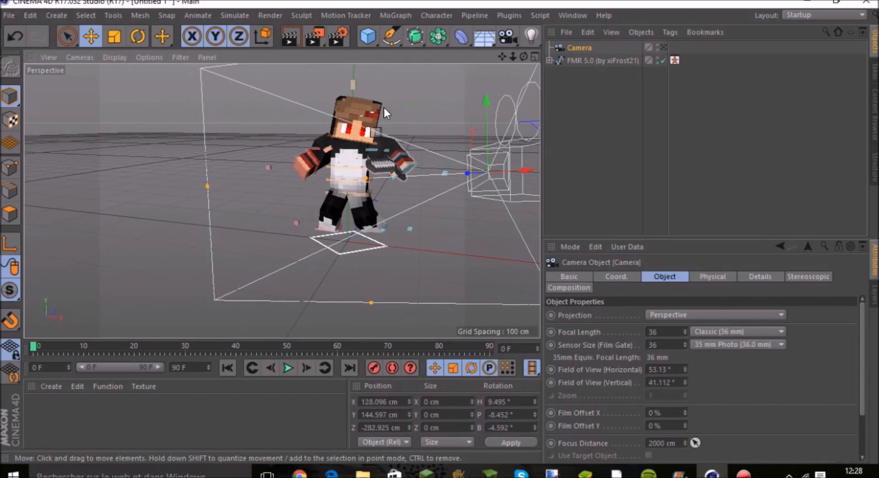
click(663, 48)
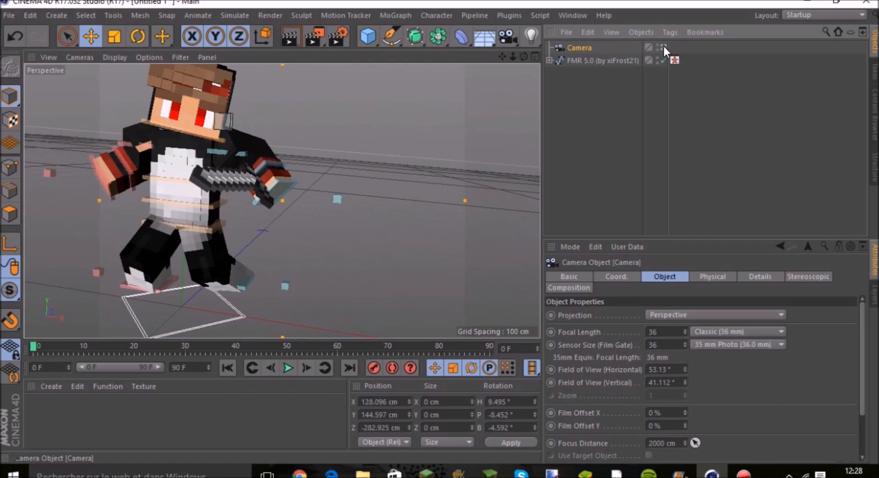
click(663, 46)
Step: Raise the camera and bring it closer, to about X 77, Y 155, Z -167 cm, and check its framing
drag(470, 171, 425, 163)
drag(439, 133, 445, 98)
drag(496, 134, 459, 126)
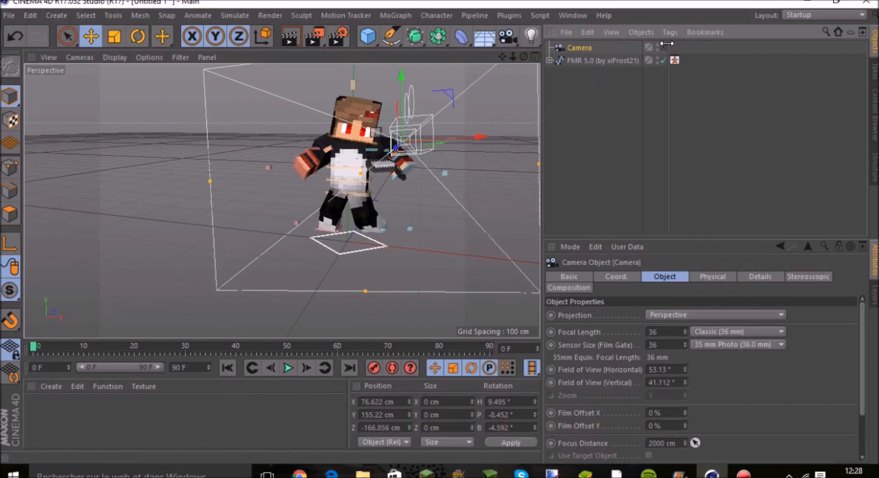
click(662, 46)
click(661, 45)
Step: Pull the camera back from the character to about X 90, Y 168, Z -248 cm, and look through it
drag(397, 151, 411, 139)
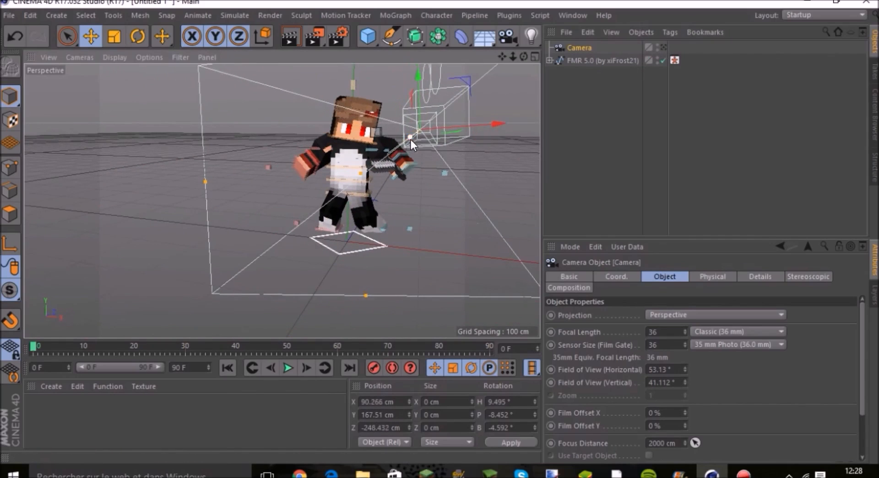
click(661, 45)
click(661, 45)
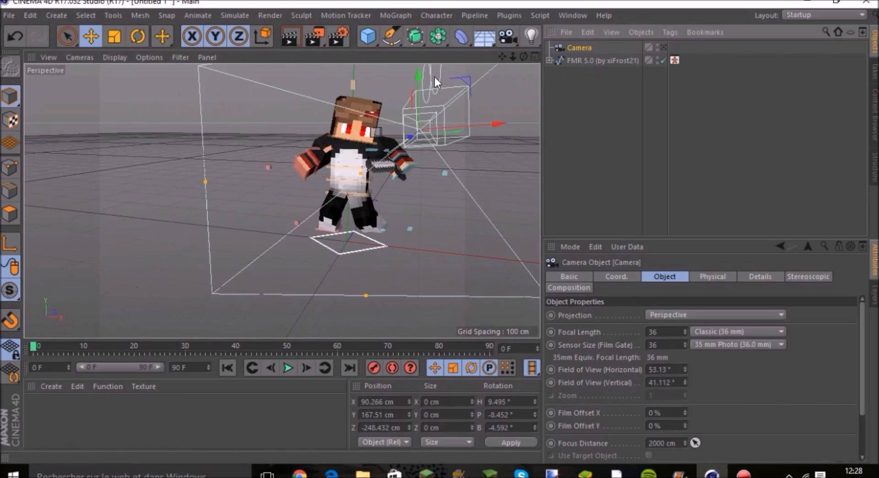
Step: Bank the camera to about -12.2°, move it to about X 64, Y 173, Z -252 cm, and check its framing
click(138, 36)
mouse_move(378, 118)
mouse_down()
mouse_move(386, 109)
mouse_move(373, 122)
mouse_up()
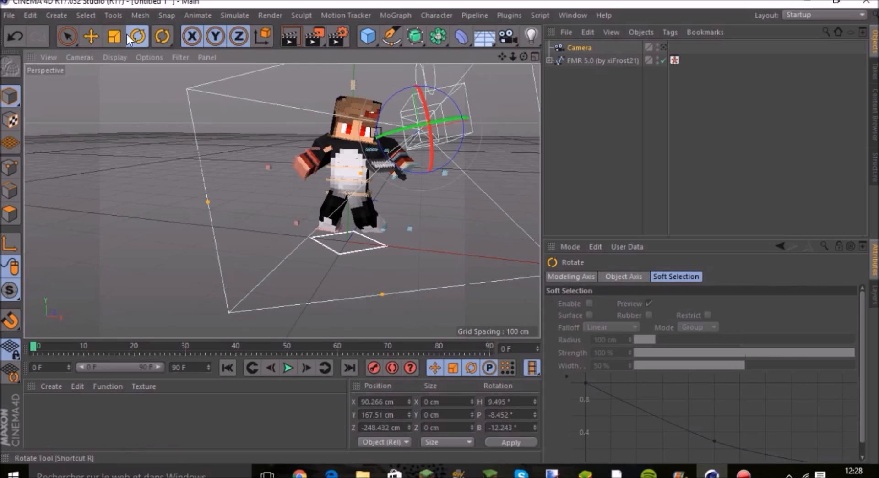
click(91, 36)
drag(486, 112, 448, 116)
drag(377, 96, 369, 75)
click(663, 46)
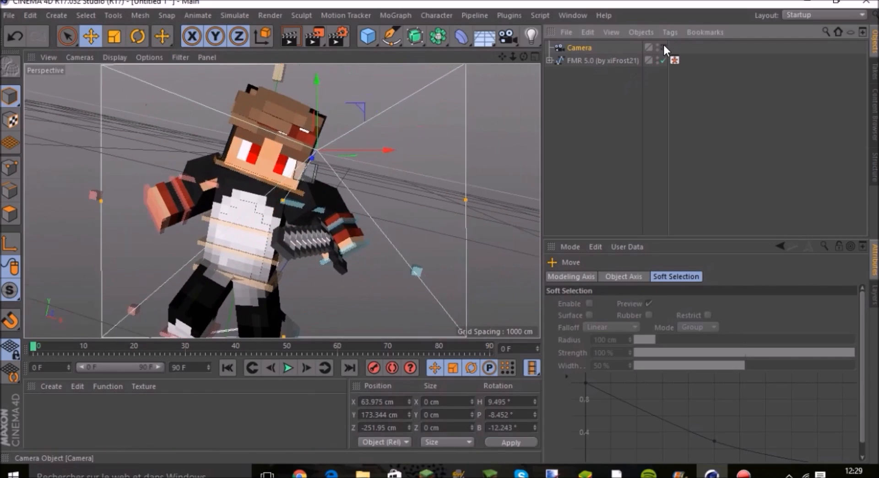
click(663, 45)
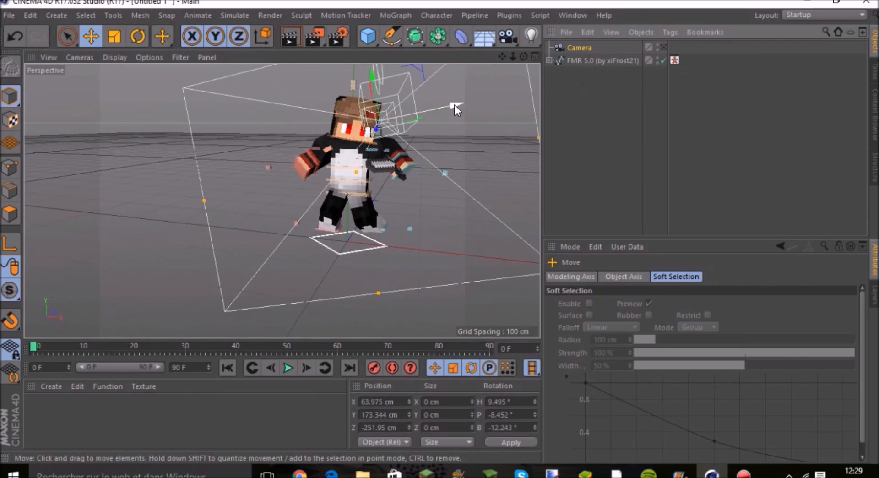
Step: Shift the camera slightly sideways to about X 56, Y 172, Z -254 cm, deselect it, and look through it
drag(454, 106, 441, 106)
click(662, 45)
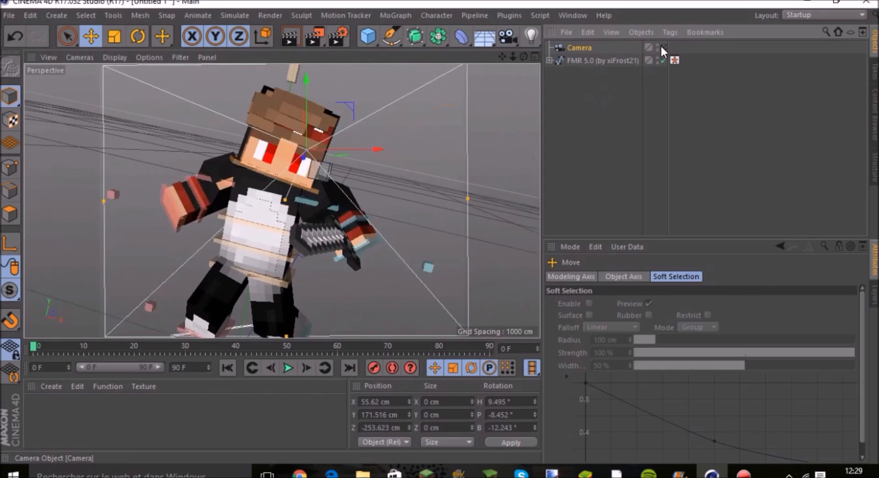
click(661, 46)
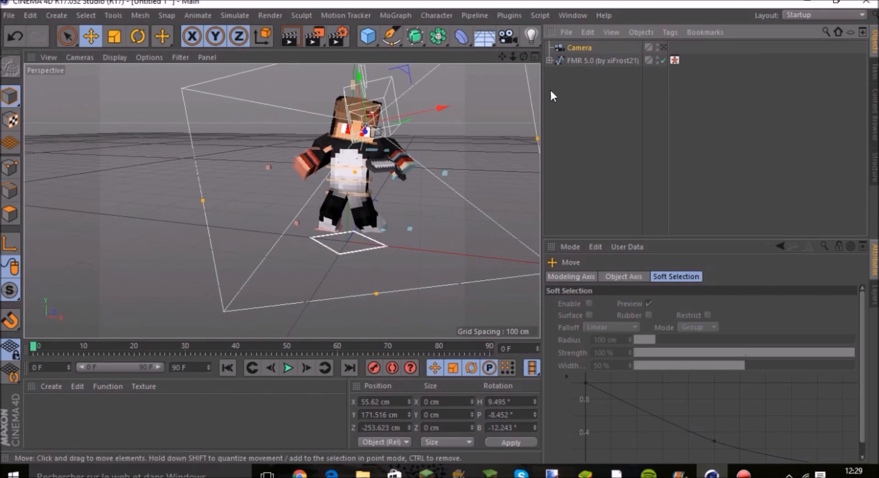
click(142, 111)
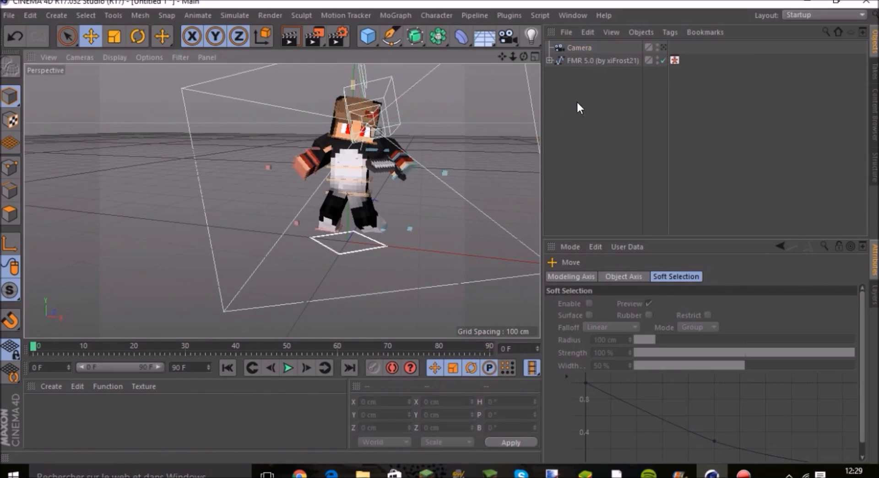
click(663, 46)
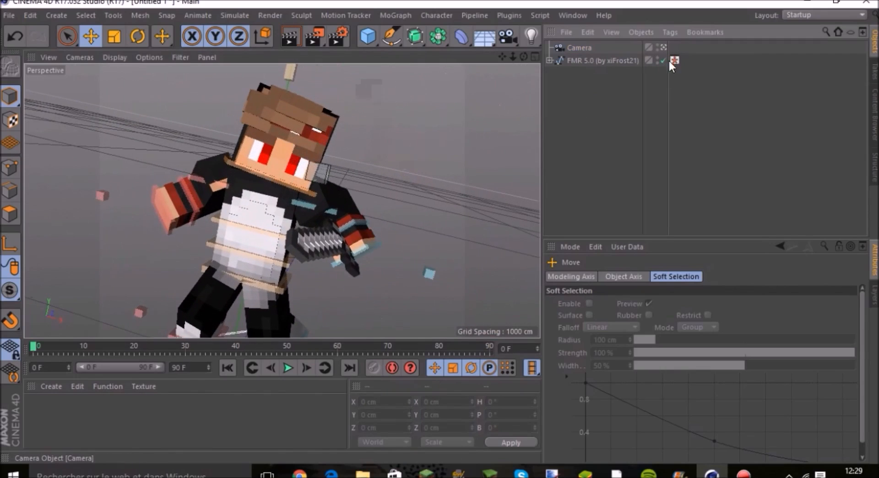
Step: Copy the camera and the FMR 5.0 rig into the open Minecraft-Lightroom [v2] scene, accepting absolute texture paths
drag(612, 103, 581, 45)
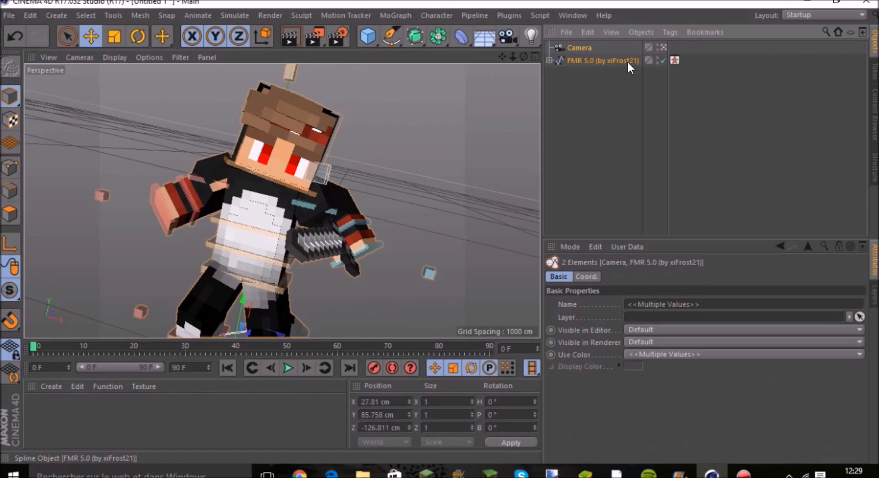
click(572, 14)
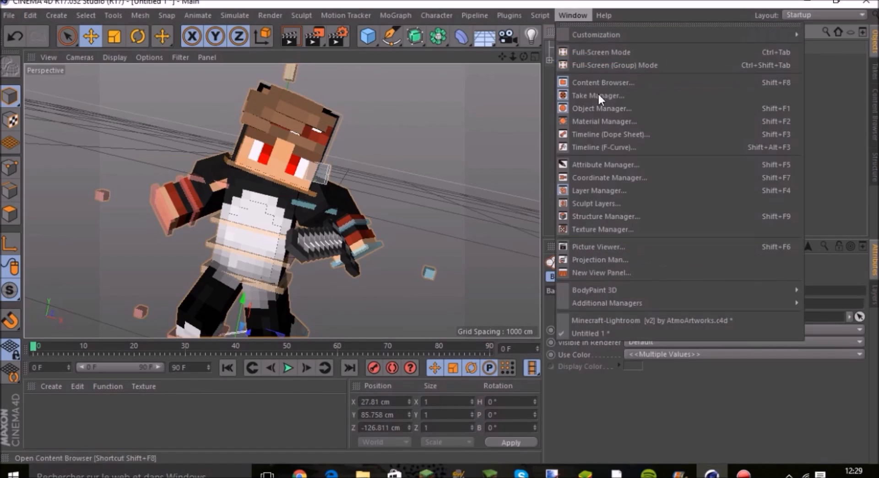
click(619, 319)
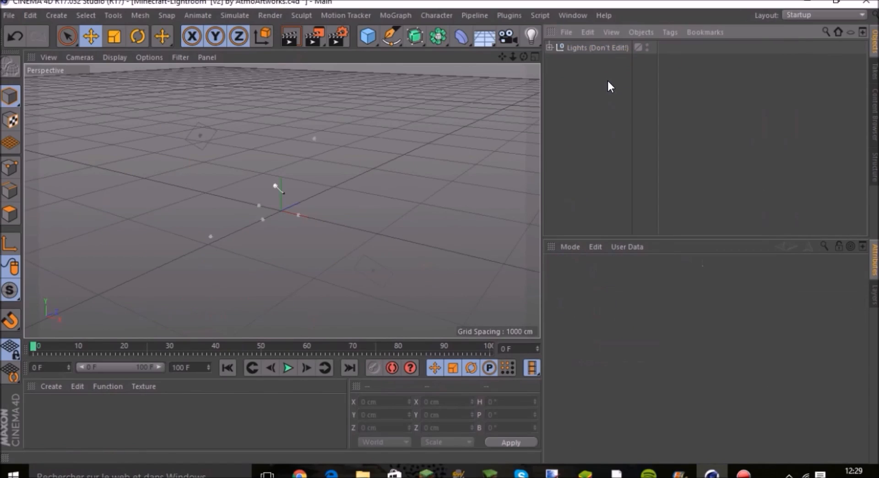
click(483, 320)
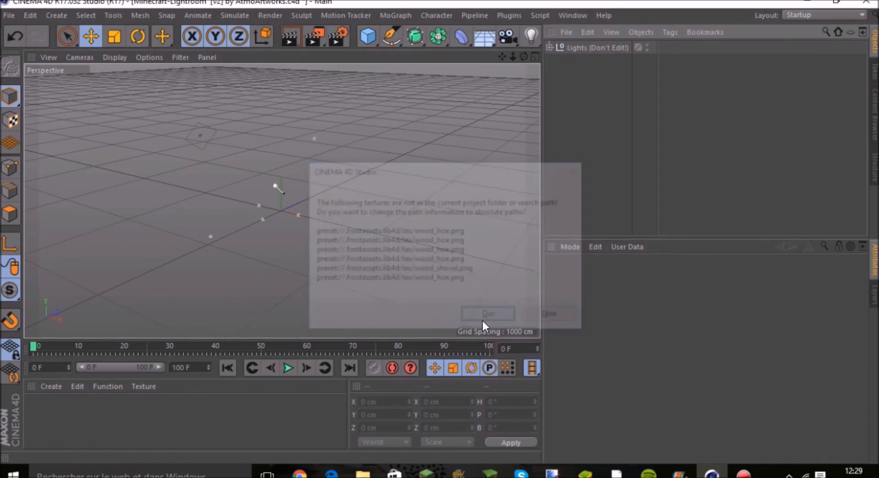
click(584, 151)
Step: Inspect the lit character in the lightroom scene, both in the free view and through the camera
scroll(328, 200, up, 15)
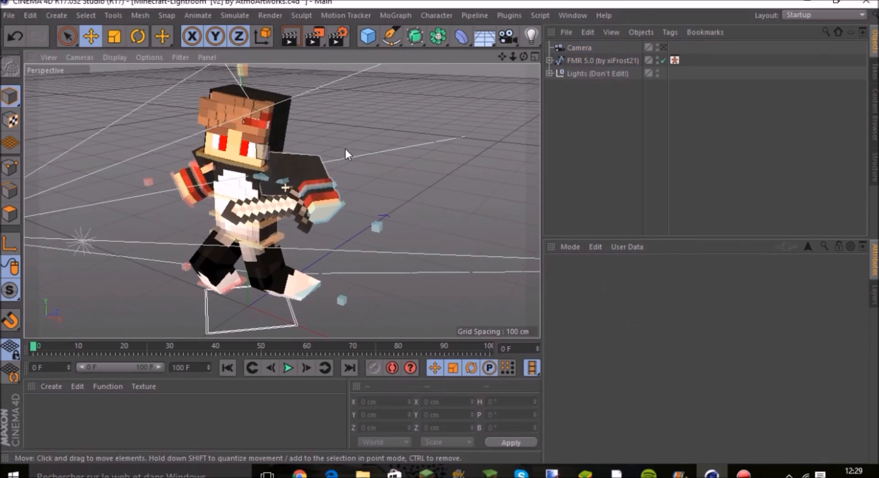
click(663, 46)
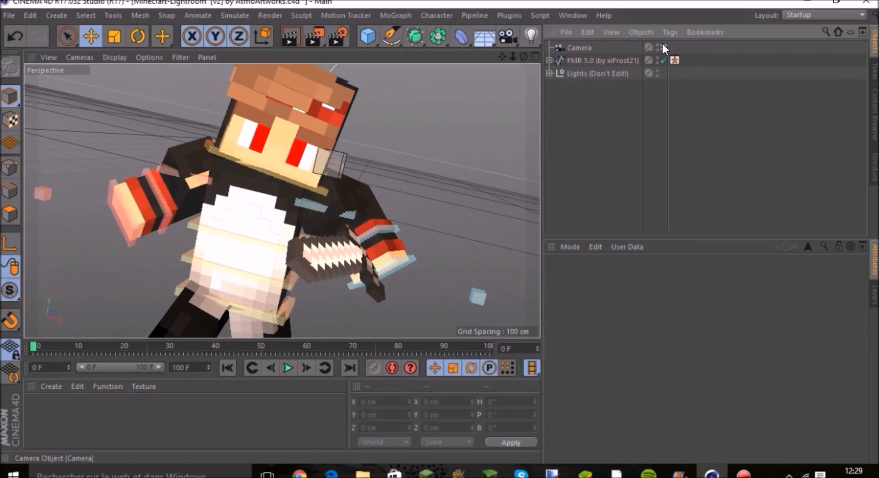
click(663, 47)
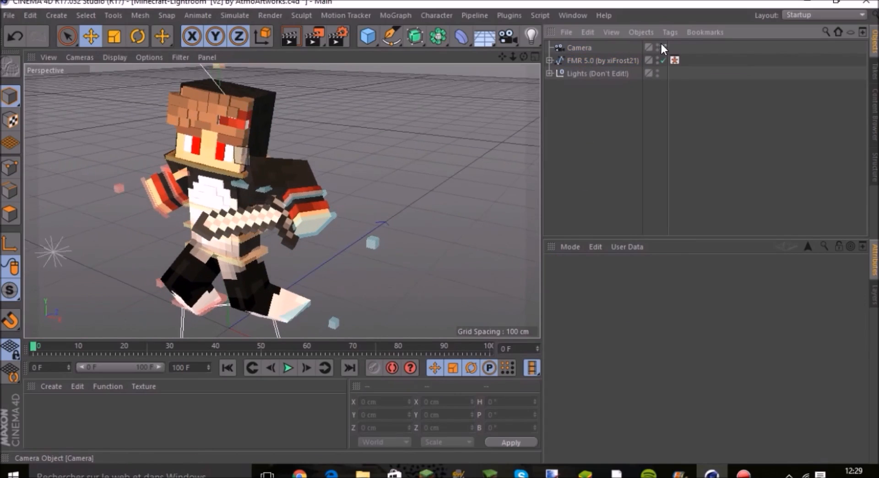
Step: Move the camera in the lightroom scene to about X 115, Y 184, Z -242 cm, and check its framing
mouse_move(500, 59)
mouse_down()
mouse_move(625, 61)
mouse_move(495, 57)
mouse_move(609, 42)
mouse_move(487, 56)
mouse_up()
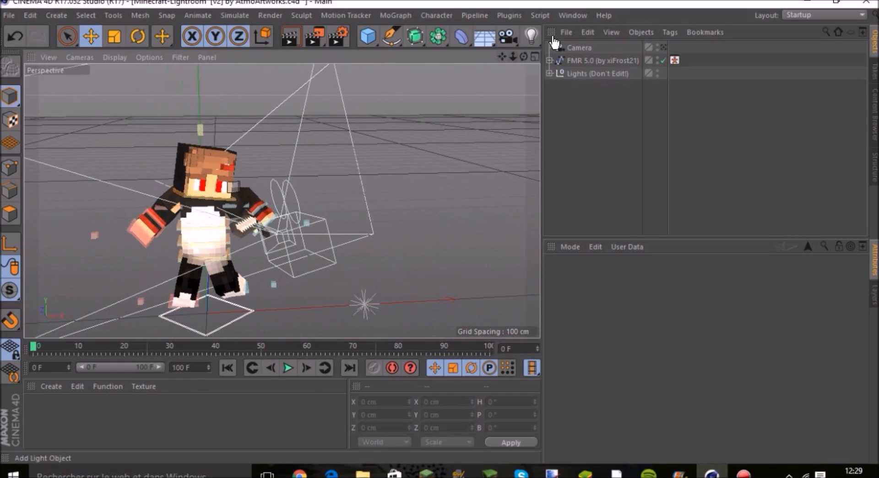
click(591, 47)
drag(335, 217, 424, 183)
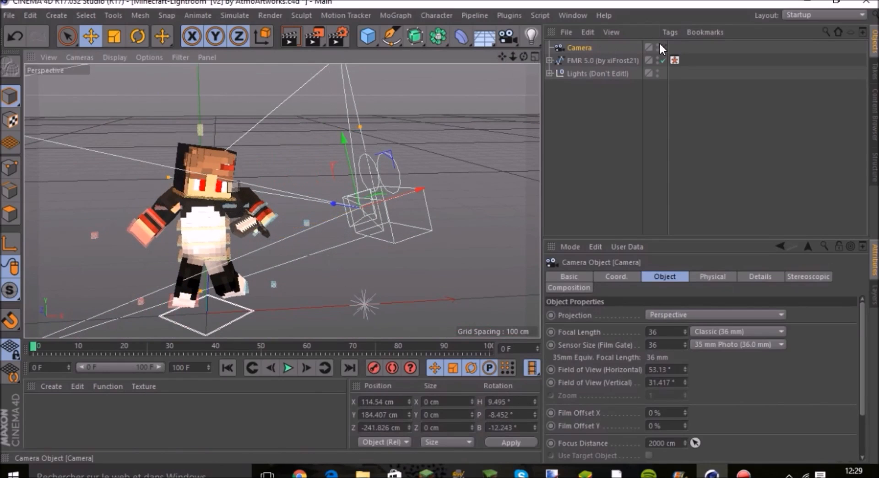
click(662, 47)
click(662, 45)
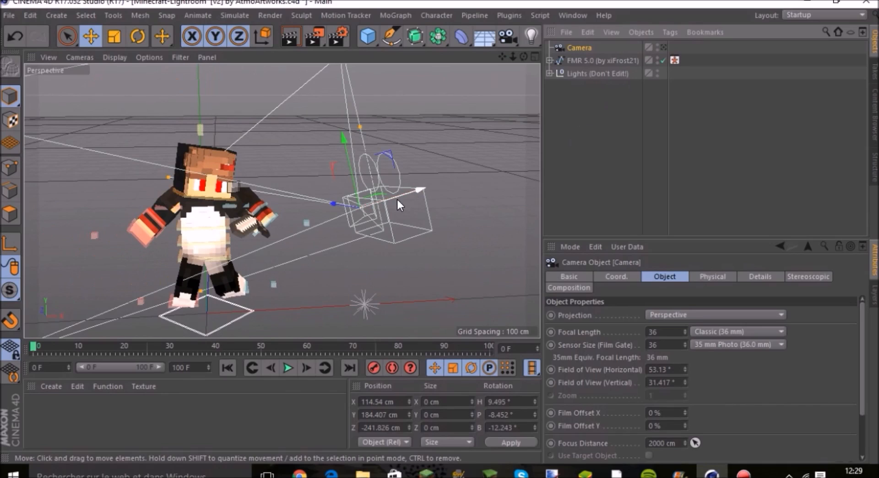
Step: Pull the camera back from the character to about X 74, Y 187, Z -352 cm and look through it
drag(315, 211, 403, 208)
click(665, 44)
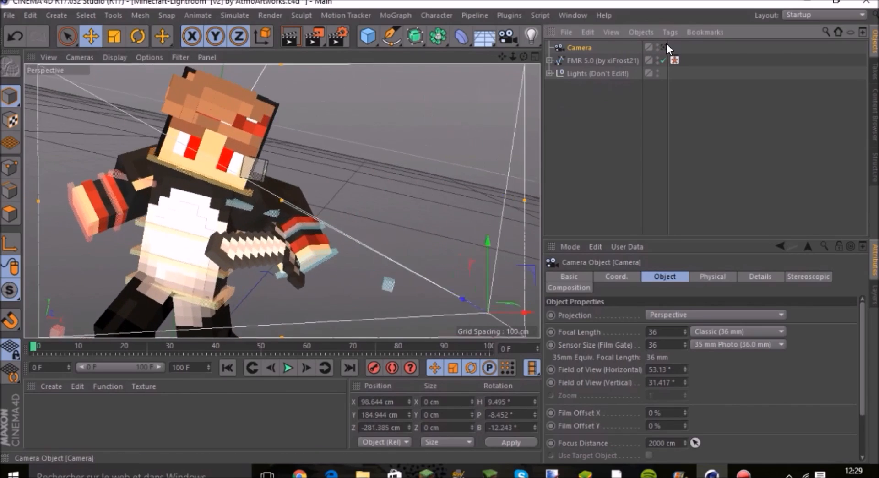
click(665, 44)
drag(407, 203, 348, 224)
drag(277, 234, 318, 249)
click(665, 49)
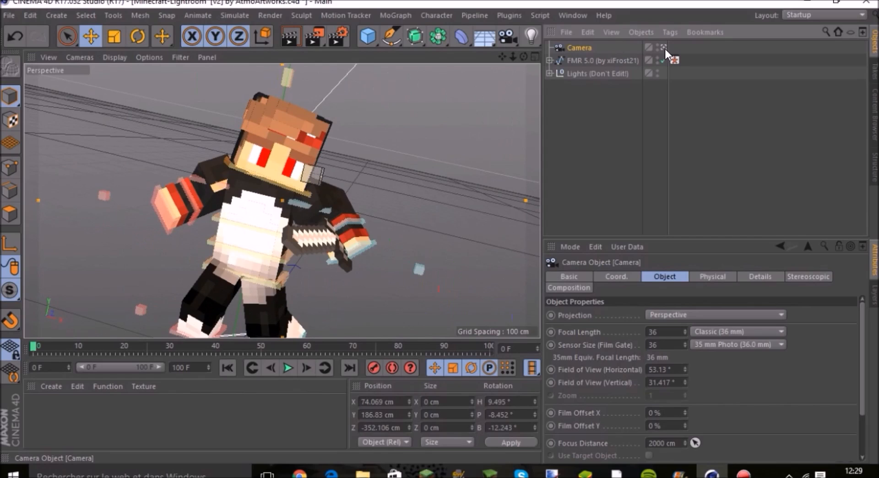
Step: Shift the camera to about X 94, Y 191, Z -348 cm, look through it, and render a preview of the view
click(665, 48)
drag(391, 240, 432, 222)
click(664, 46)
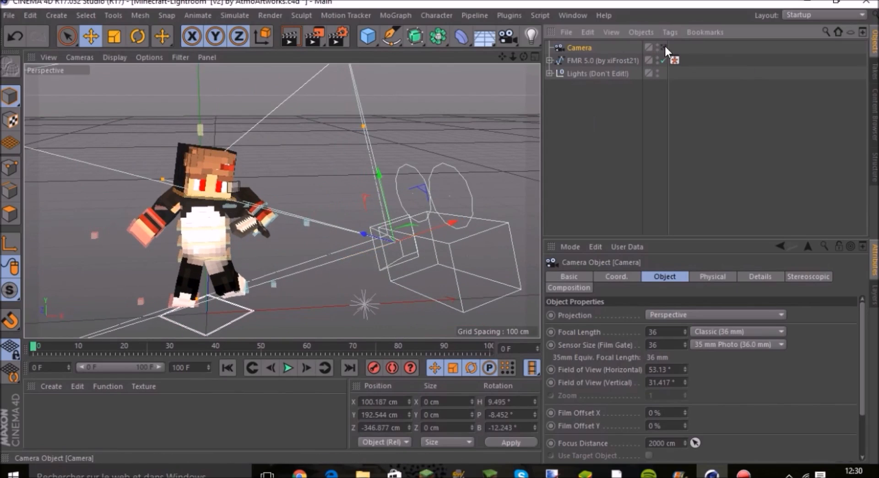
click(664, 47)
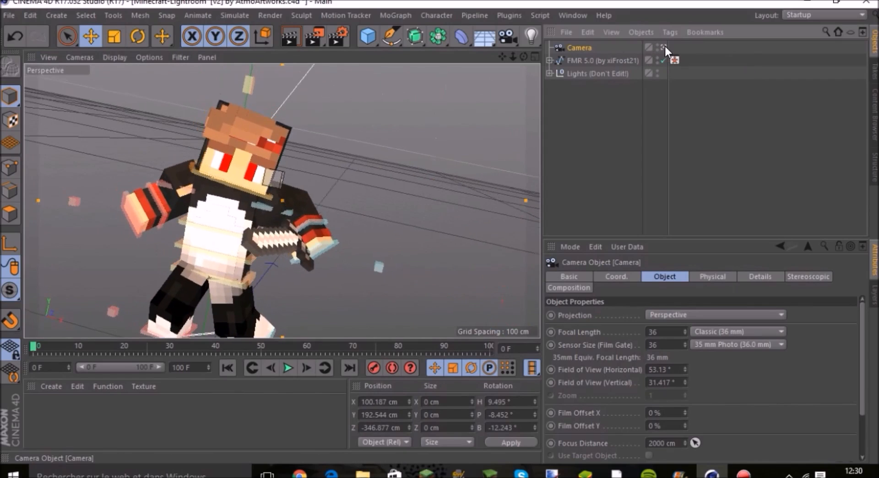
drag(445, 221, 436, 226)
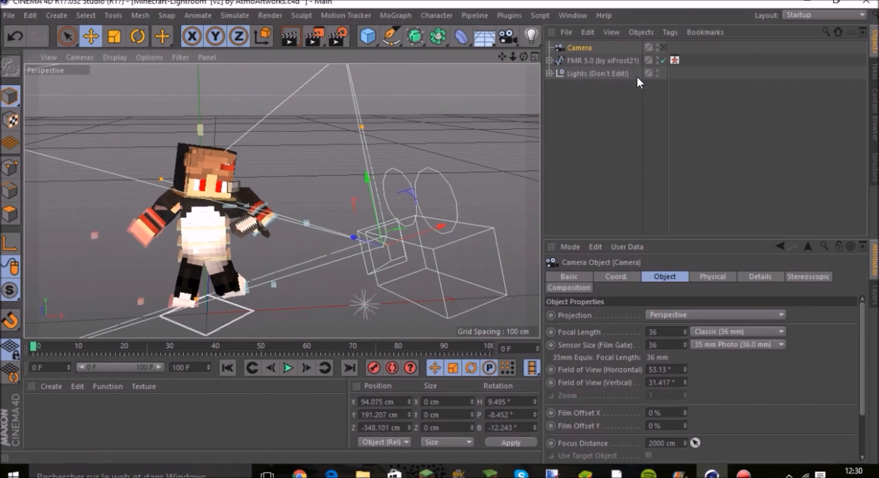
click(663, 46)
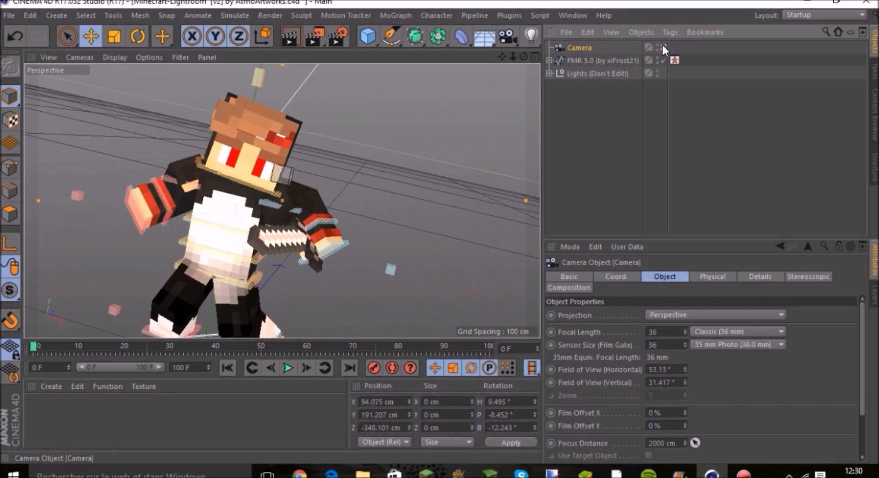
click(663, 46)
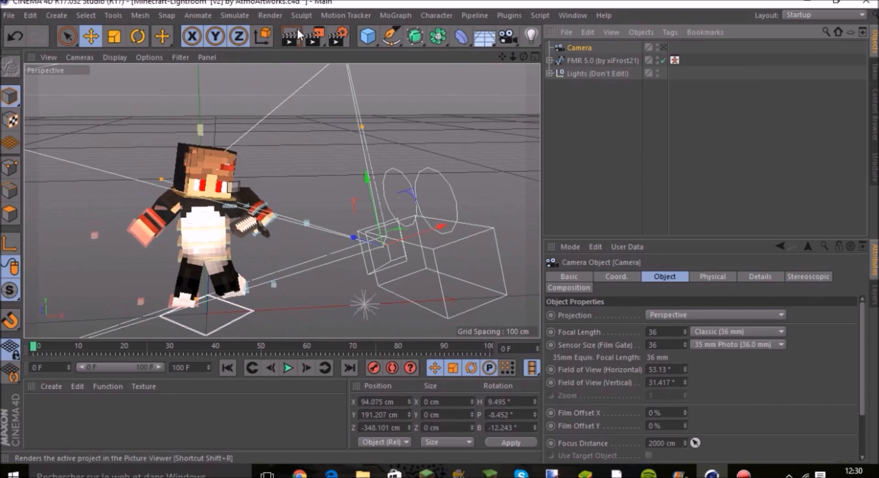
click(663, 46)
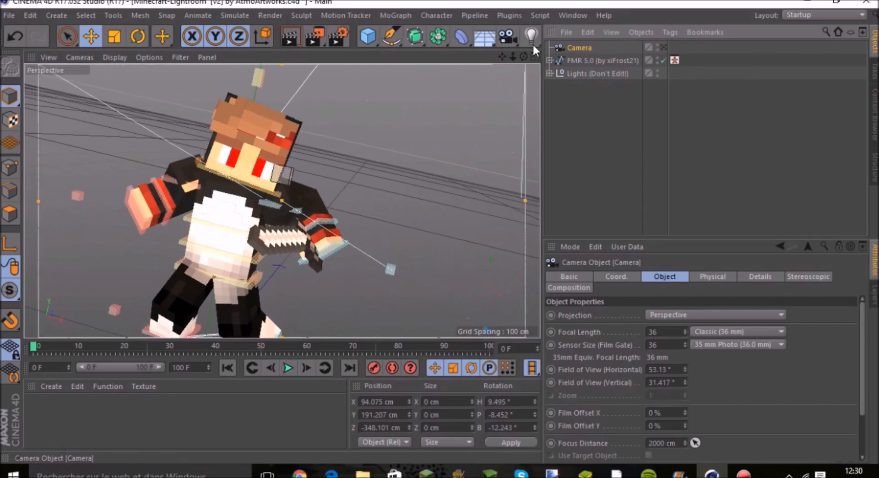
click(292, 36)
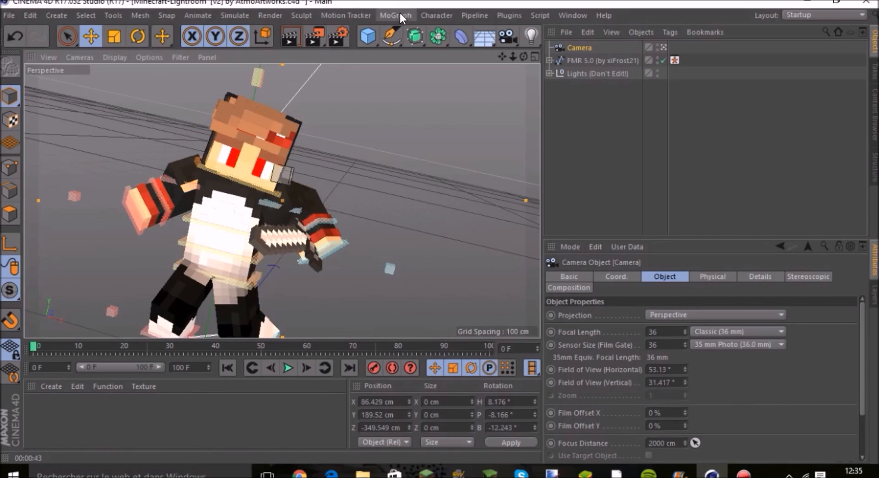
Step: Set the render's save file to ubfsqkcjxwpkl on the desktop (Bureau) in the render settings
click(344, 31)
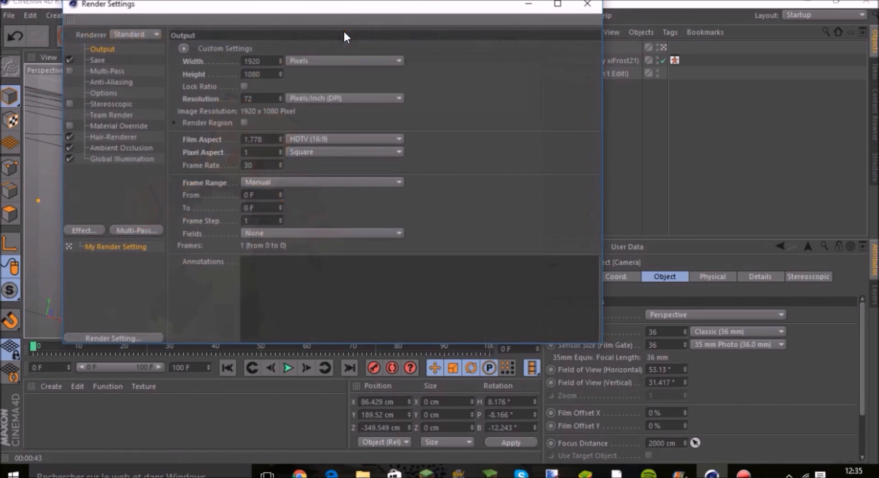
click(98, 60)
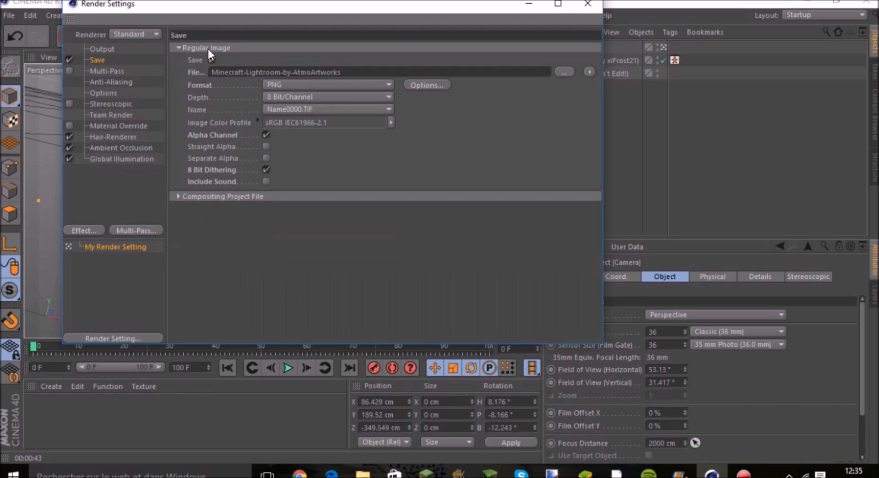
click(563, 72)
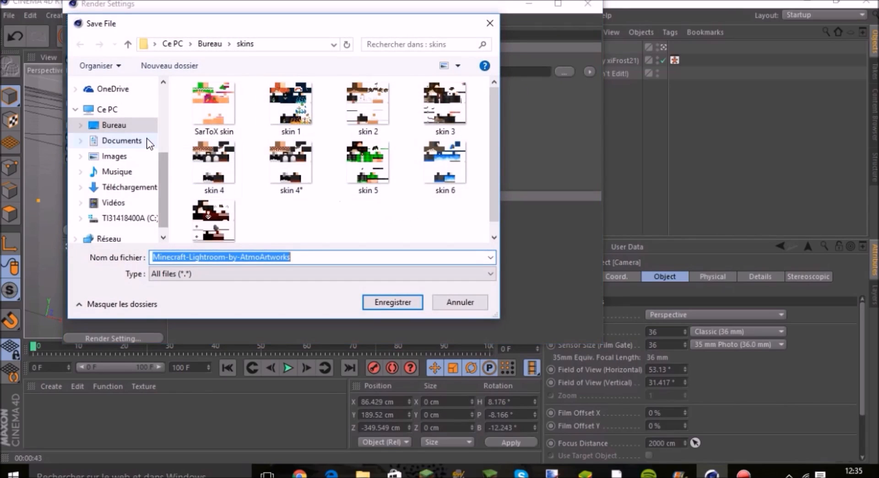
click(114, 125)
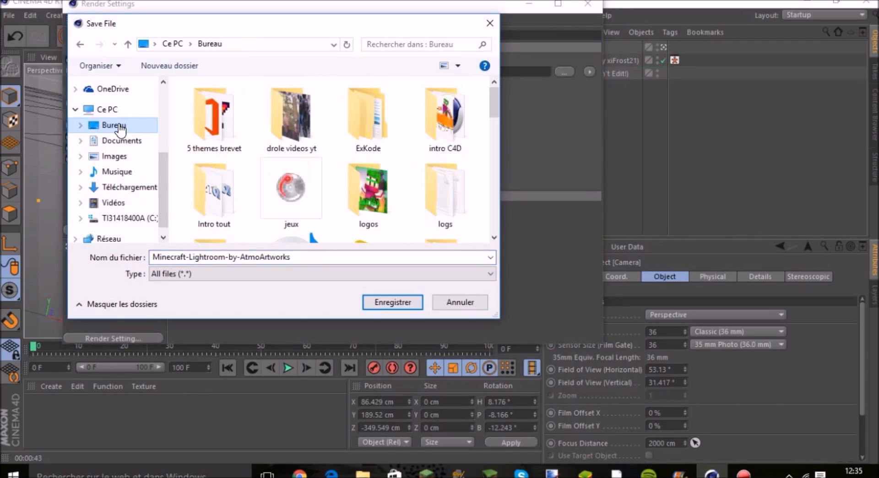
double_click(322, 257)
text(ubfsqkcjxwpkl)
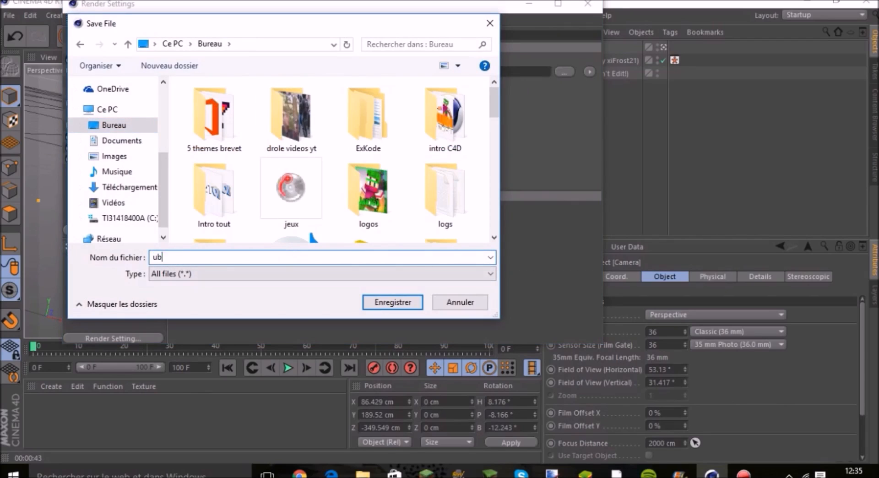
click(397, 299)
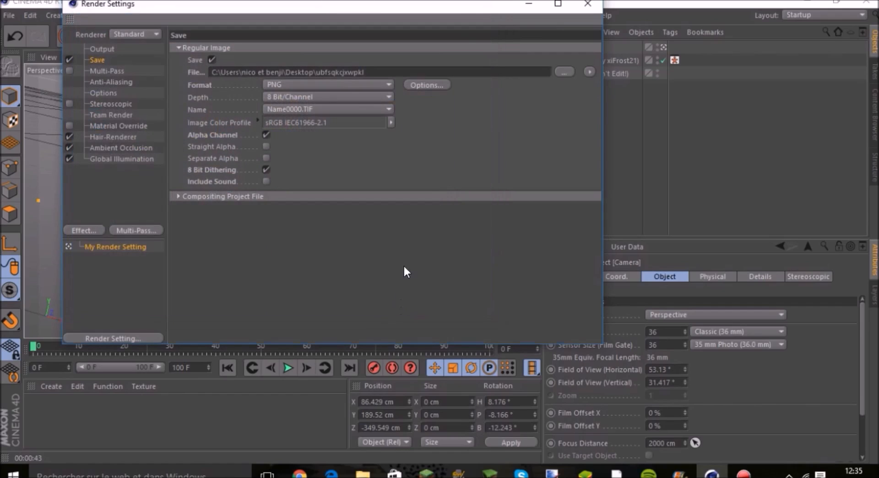
click(578, 6)
Step: Render the scene in the Picture Viewer, inspect the finished character image, and close the viewer
click(314, 36)
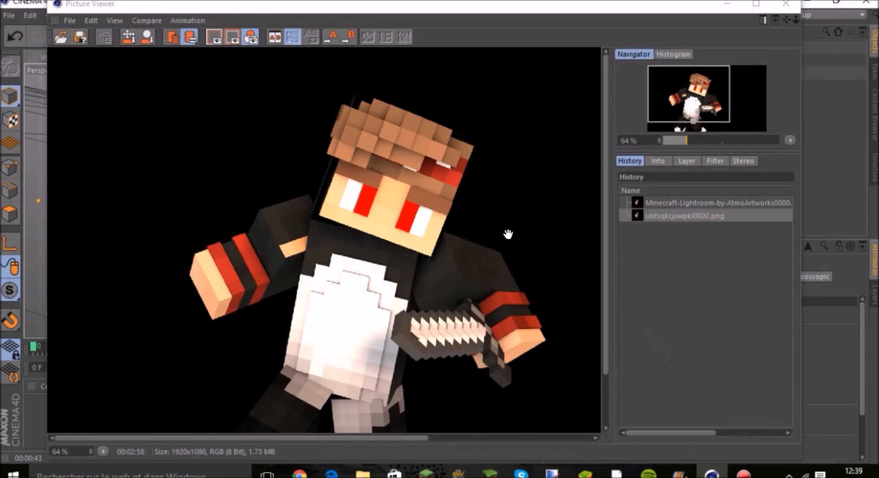
scroll(544, 203, down, 4)
scroll(331, 251, up, 4)
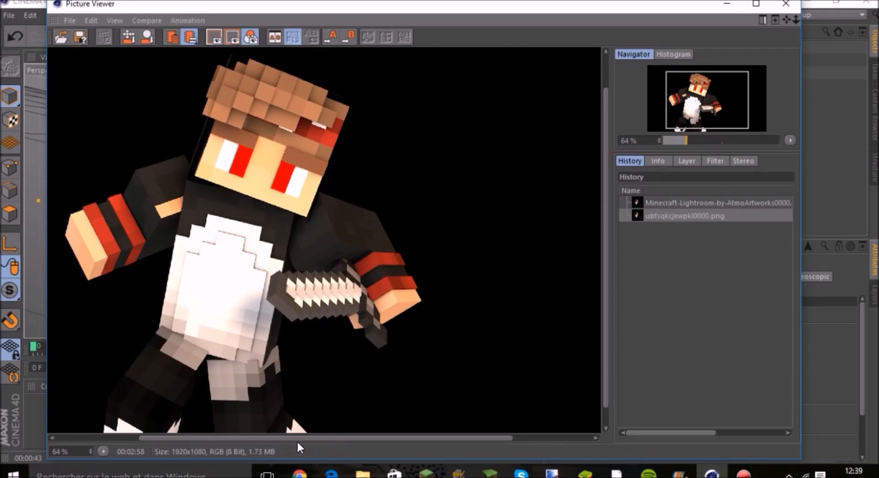
drag(297, 440, 277, 440)
click(804, 4)
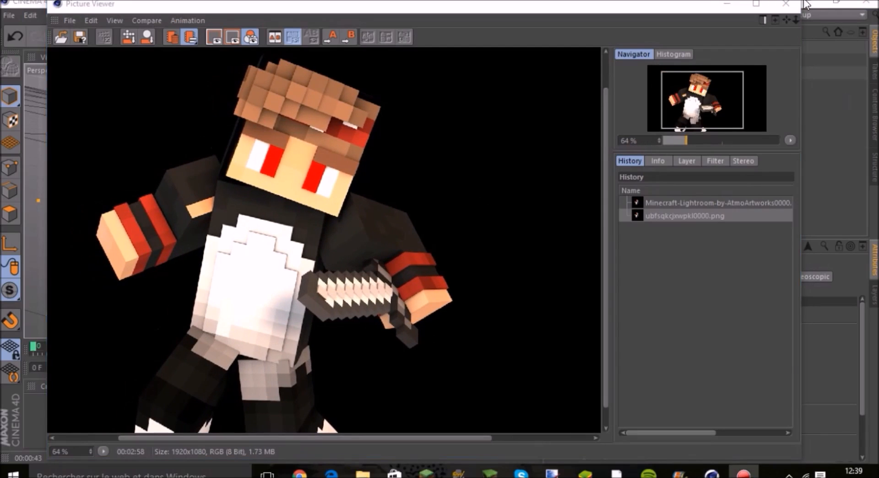
click(779, 6)
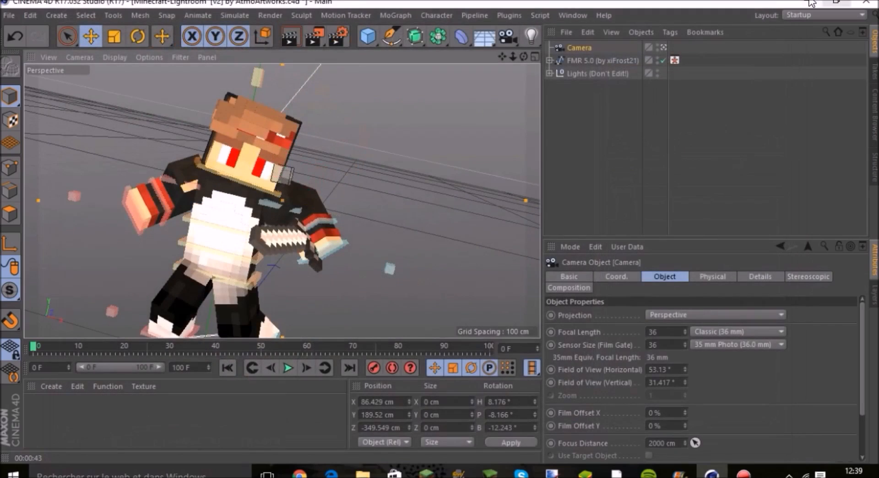
Step: Switch to the desktop and open the rendered ubfsqkcjxwpkl0000.png in Photos to view it full size
click(798, 5)
double_click(221, 212)
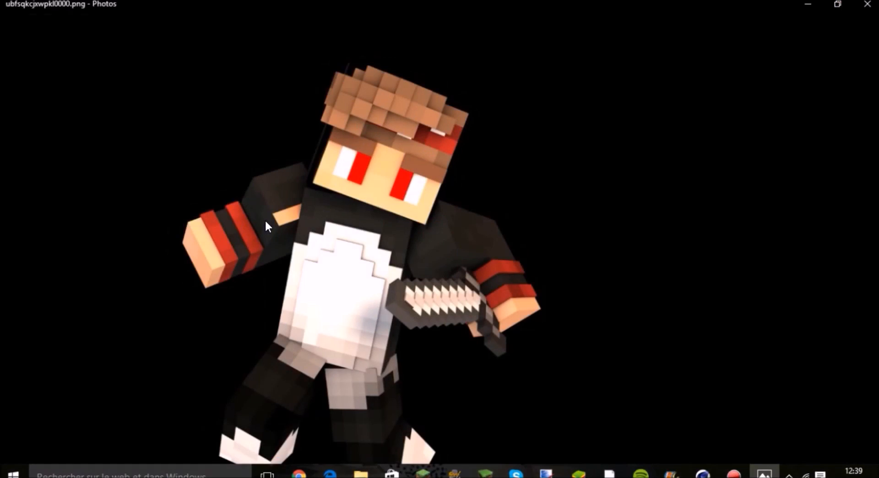
key(Right)
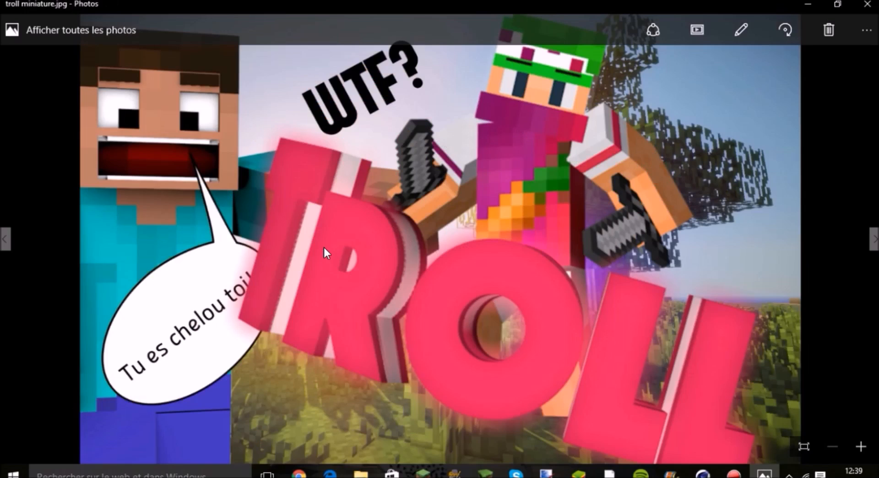
key(Left)
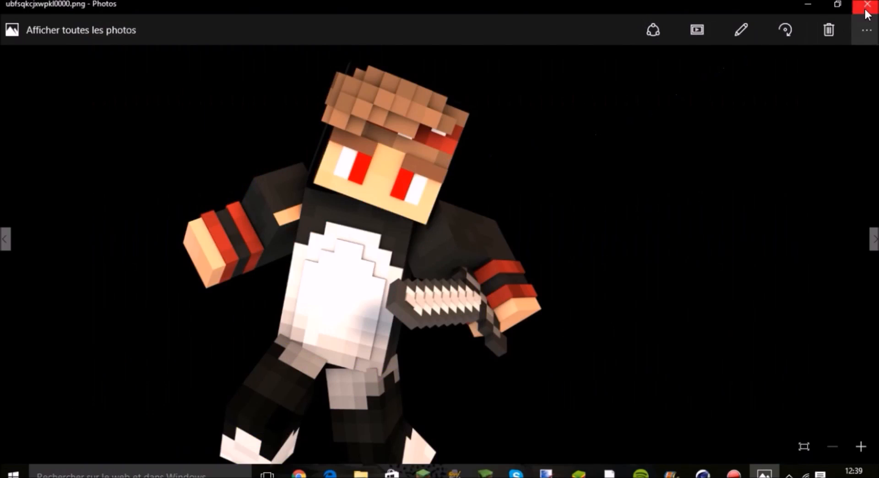